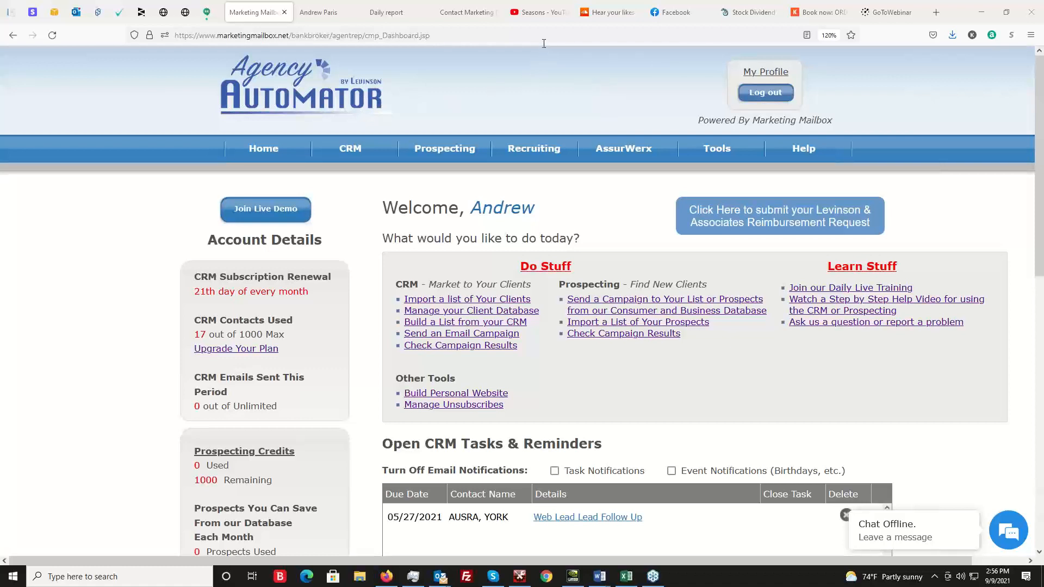
Open the account profile's contact information page.
{"action": "mouse_move", "coordinate": [269, 142]}
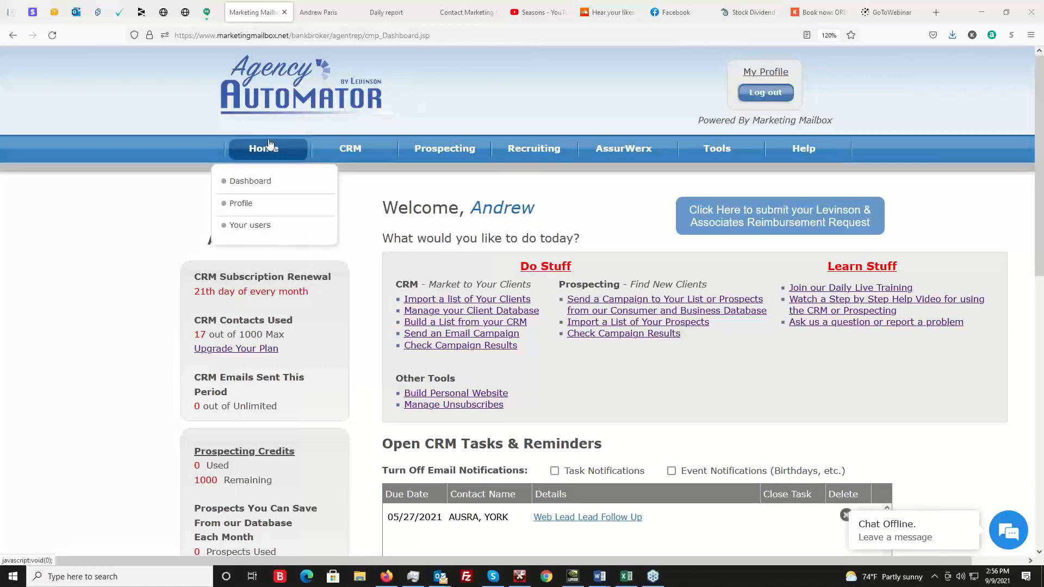
{"action": "left_click", "coordinate": [243, 205]}
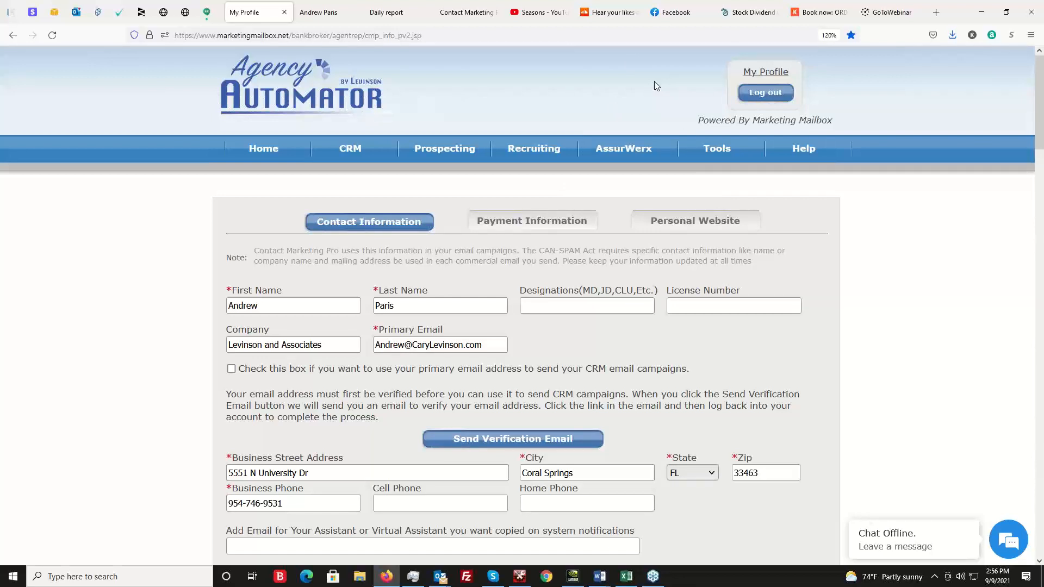
{"action": "mouse_move", "coordinate": [465, 144]}
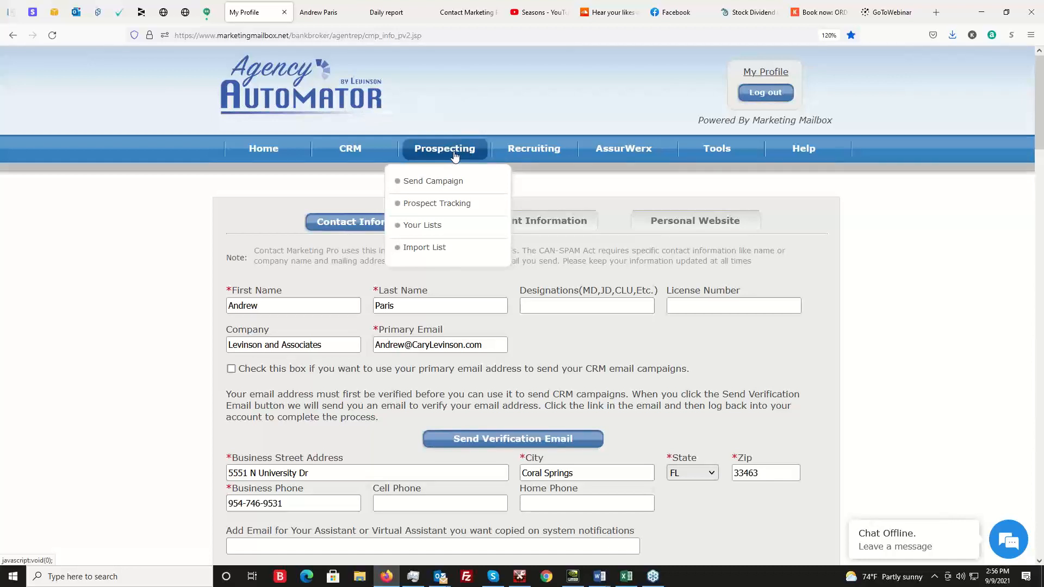
{"action": "mouse_move", "coordinate": [536, 156]}
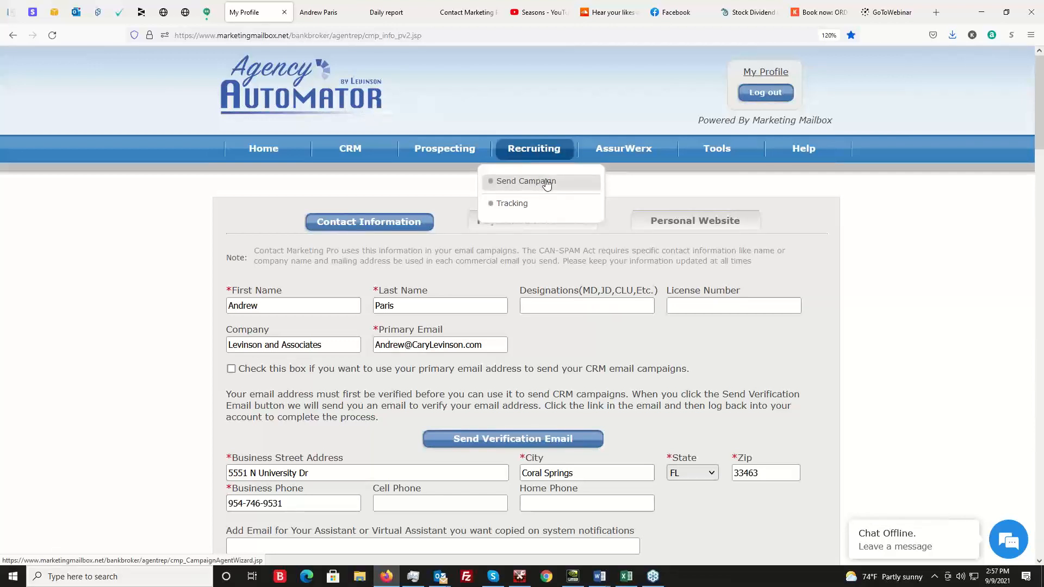
{"action": "mouse_move", "coordinate": [356, 155]}
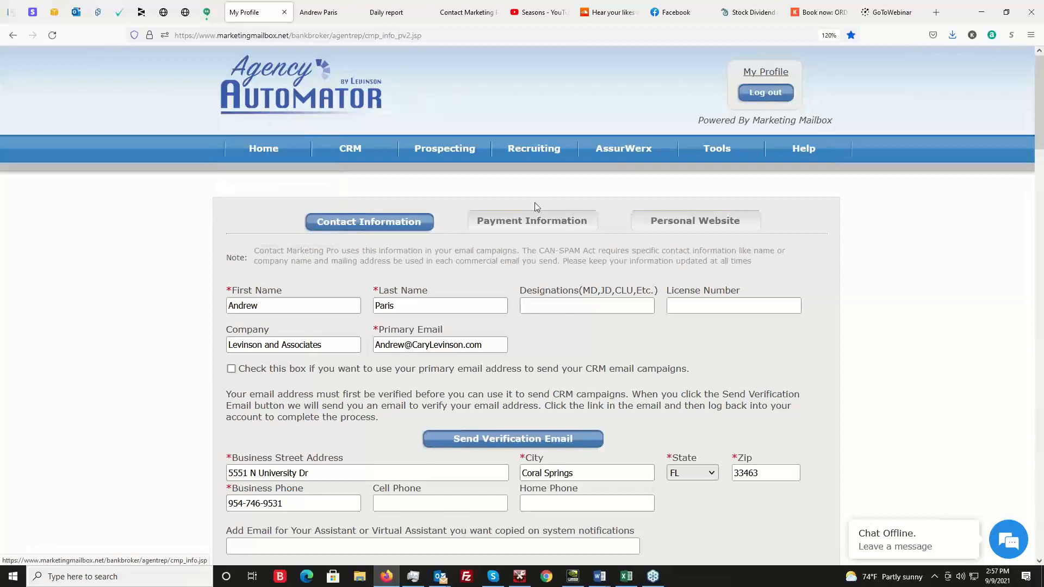
Open the personal website customization settings and look over the template and page options.
{"action": "left_click", "coordinate": [693, 223]}
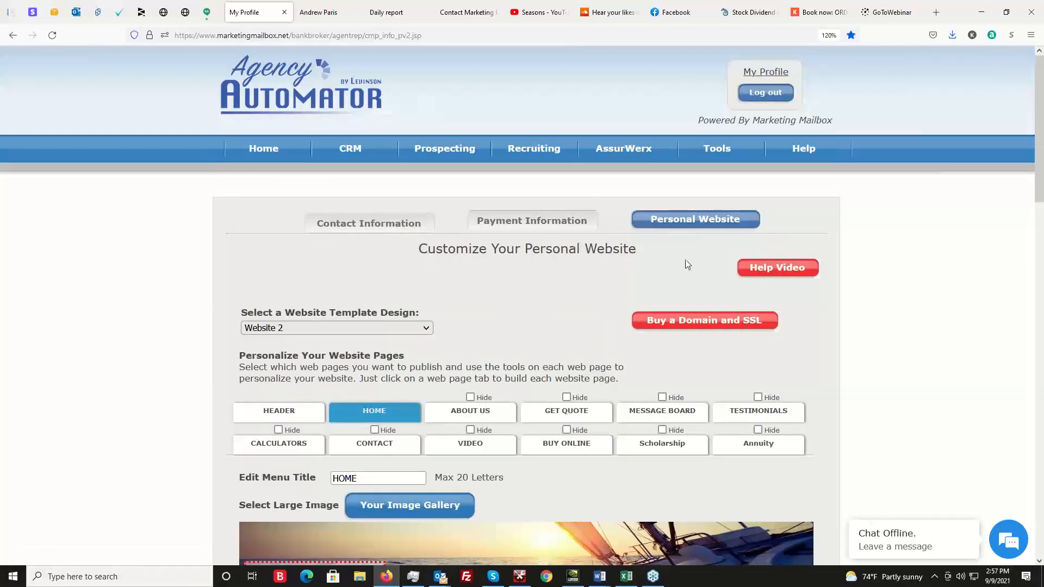
{"action": "scroll", "coordinate": [547, 271], "scroll_direction": "down", "scroll_amount": 3}
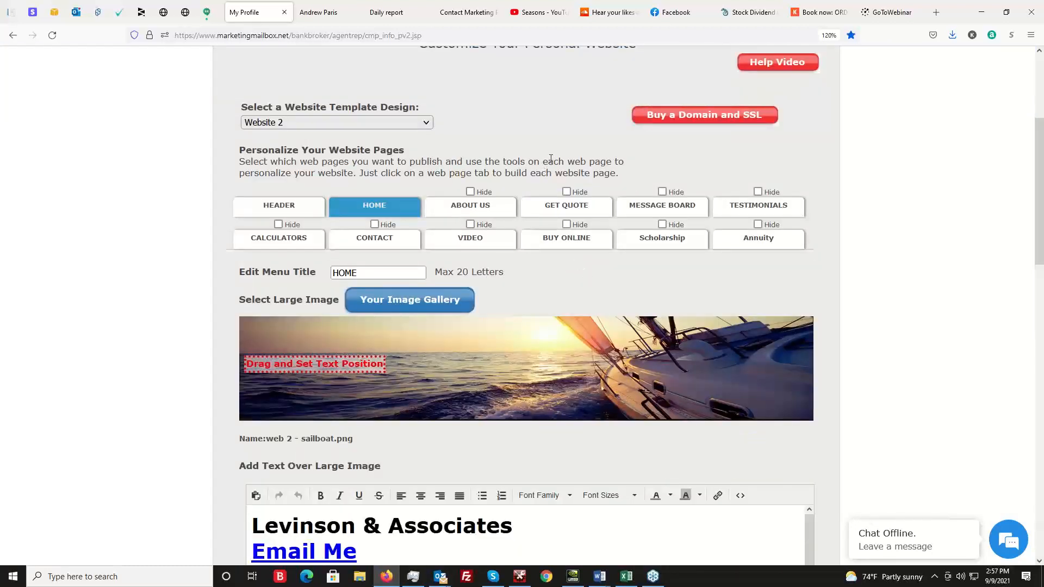
{"action": "scroll", "coordinate": [568, 174], "scroll_direction": "up", "scroll_amount": 2}
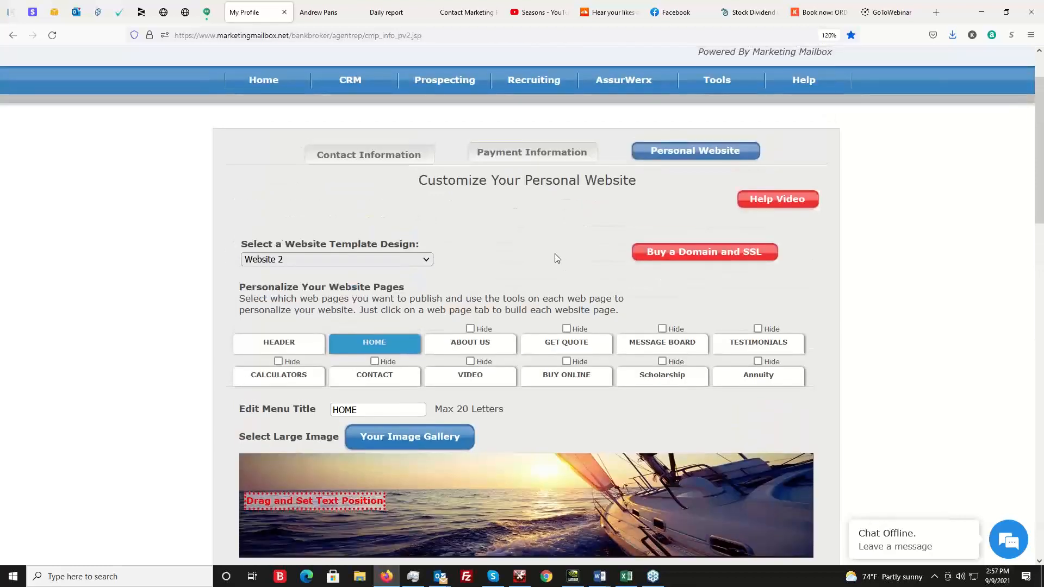
Return to the profile's contact information and review its sections, from social links and profile texts down to the Button Maker.
{"action": "left_click", "coordinate": [373, 155]}
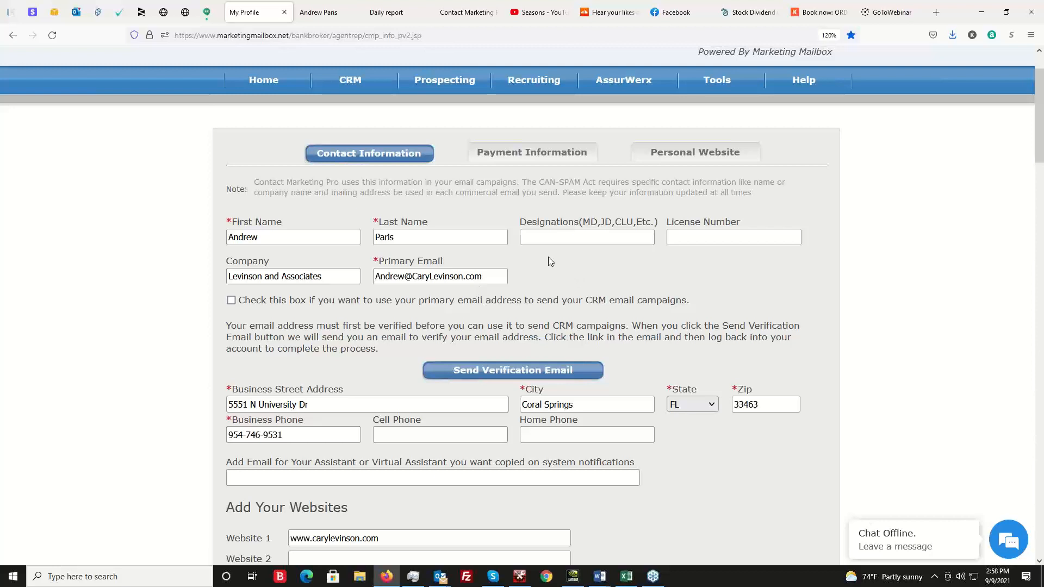
{"action": "scroll", "coordinate": [45, 368], "scroll_direction": "down", "scroll_amount": 1}
{"action": "scroll", "coordinate": [44, 368], "scroll_direction": "down", "scroll_amount": 10}
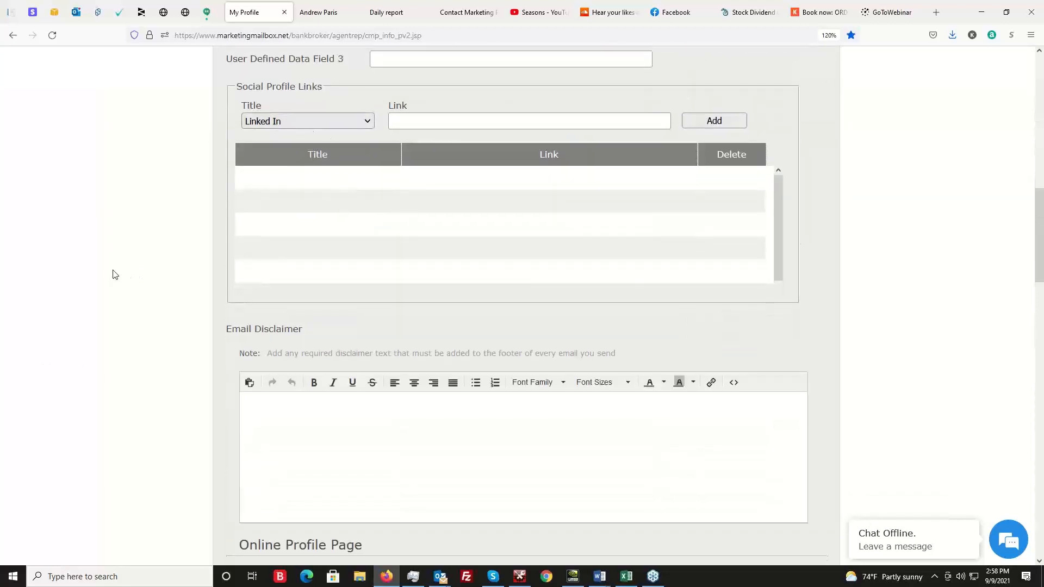
{"action": "scroll", "coordinate": [114, 283], "scroll_direction": "down", "scroll_amount": 7}
{"action": "scroll", "coordinate": [90, 348], "scroll_direction": "down", "scroll_amount": 5}
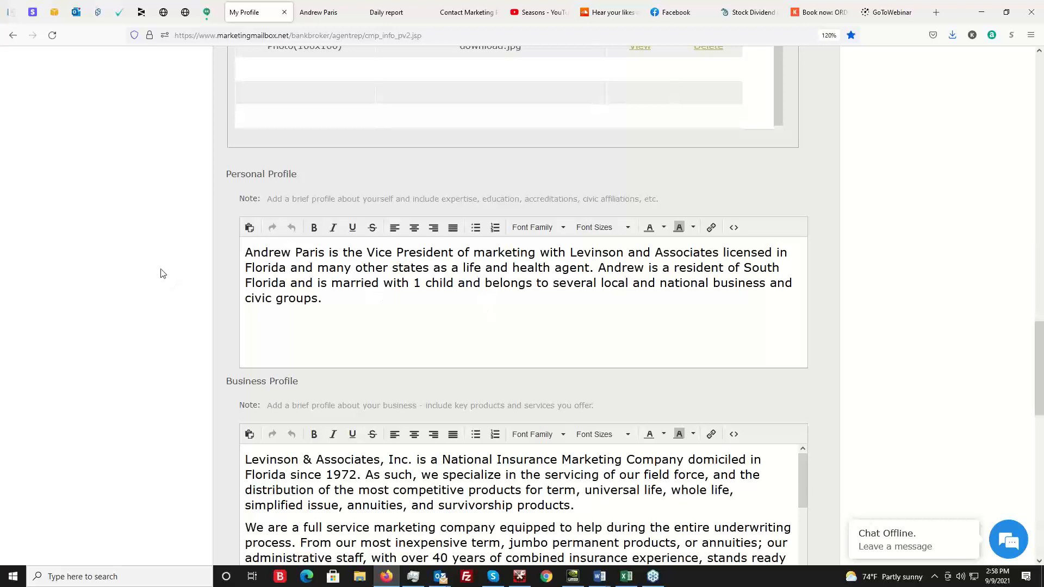
{"action": "scroll", "coordinate": [194, 295], "scroll_direction": "down", "scroll_amount": 4}
{"action": "scroll", "coordinate": [92, 381], "scroll_direction": "down", "scroll_amount": 8}
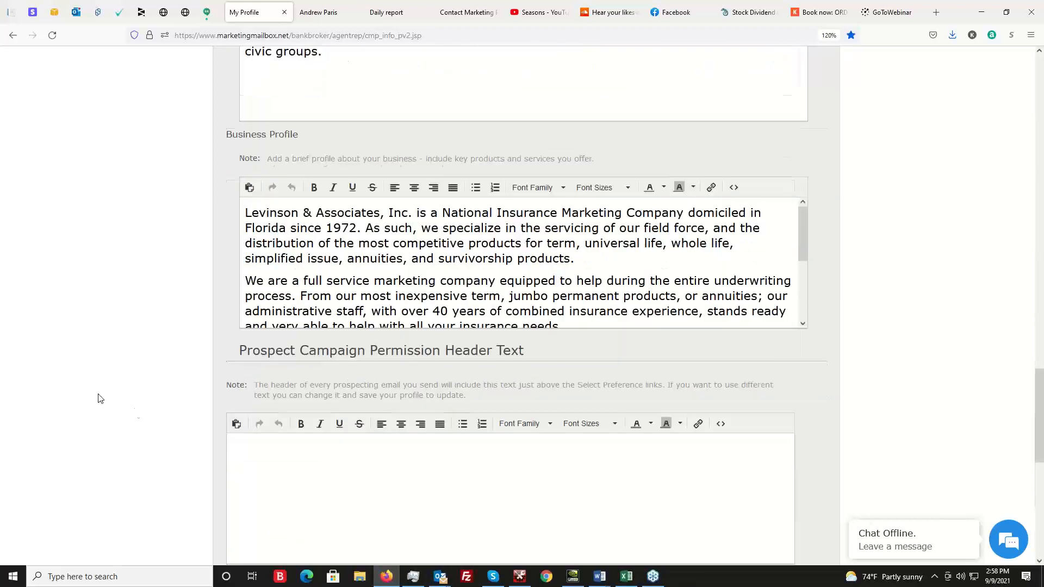
{"action": "scroll", "coordinate": [457, 451], "scroll_direction": "down", "scroll_amount": 2}
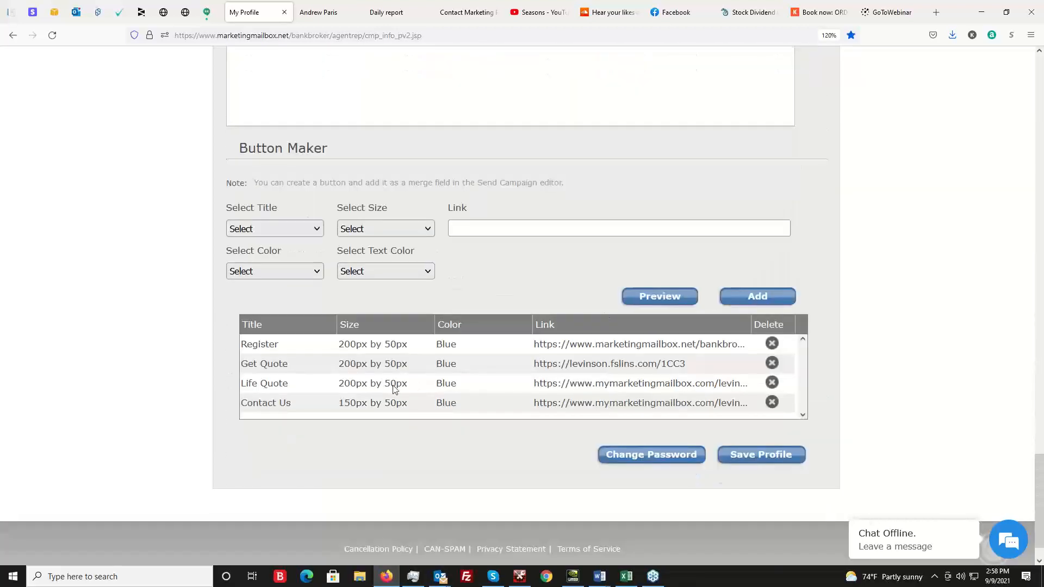
{"action": "scroll", "coordinate": [6, 305], "scroll_direction": "up", "scroll_amount": 15}
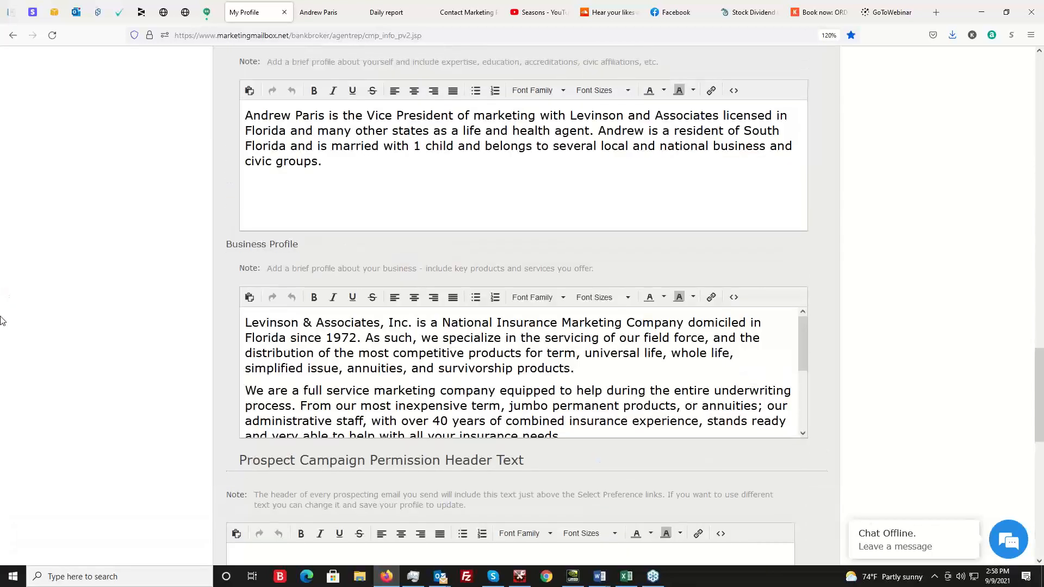
{"action": "scroll", "coordinate": [10, 335], "scroll_direction": "up", "scroll_amount": 10}
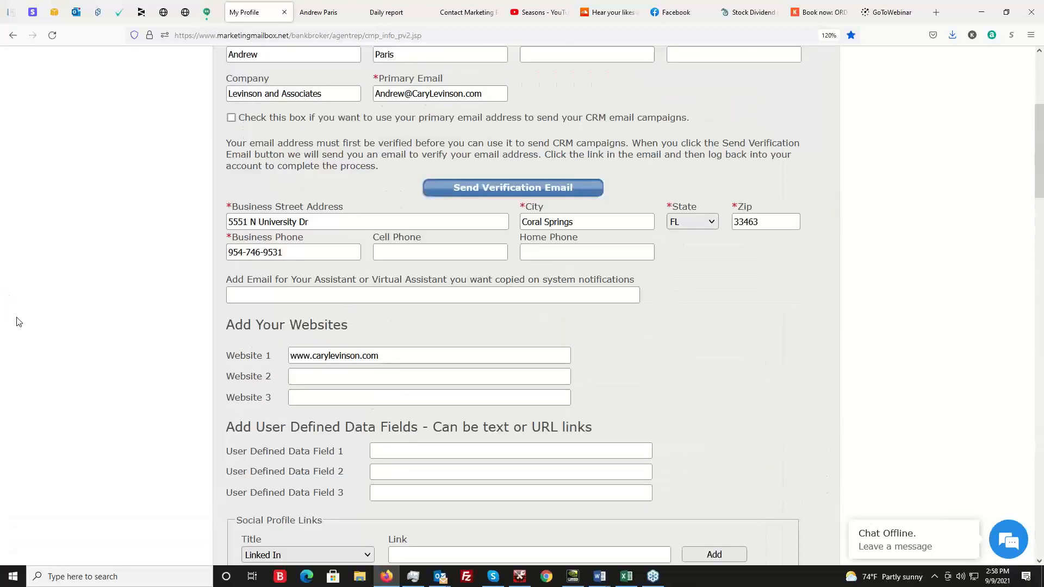
{"action": "scroll", "coordinate": [736, 253], "scroll_direction": "up", "scroll_amount": 3}
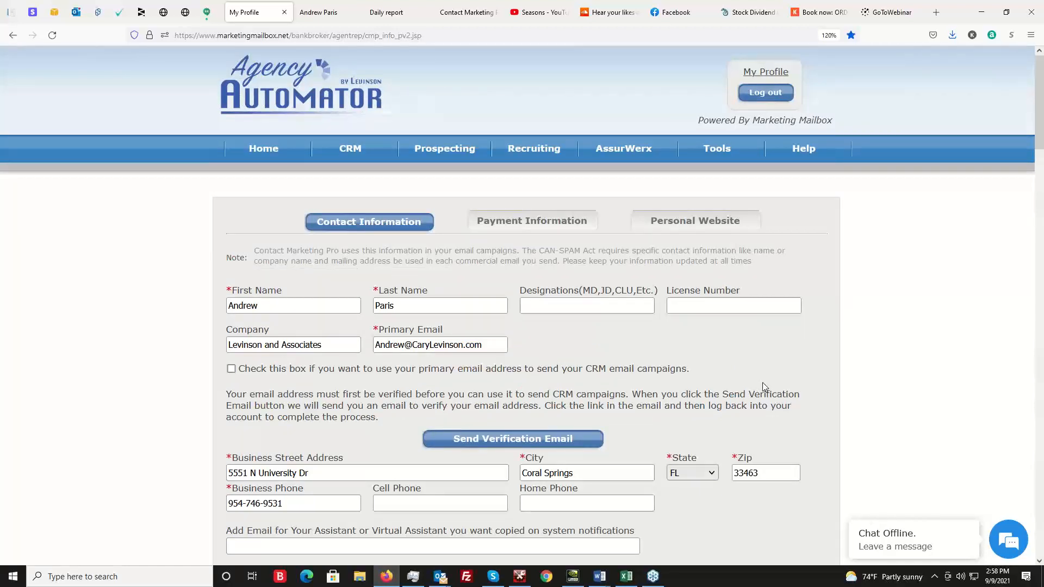
Reopen the personal website settings and examine the Home page's large image, overlay text and profile areas.
{"action": "left_click", "coordinate": [706, 225]}
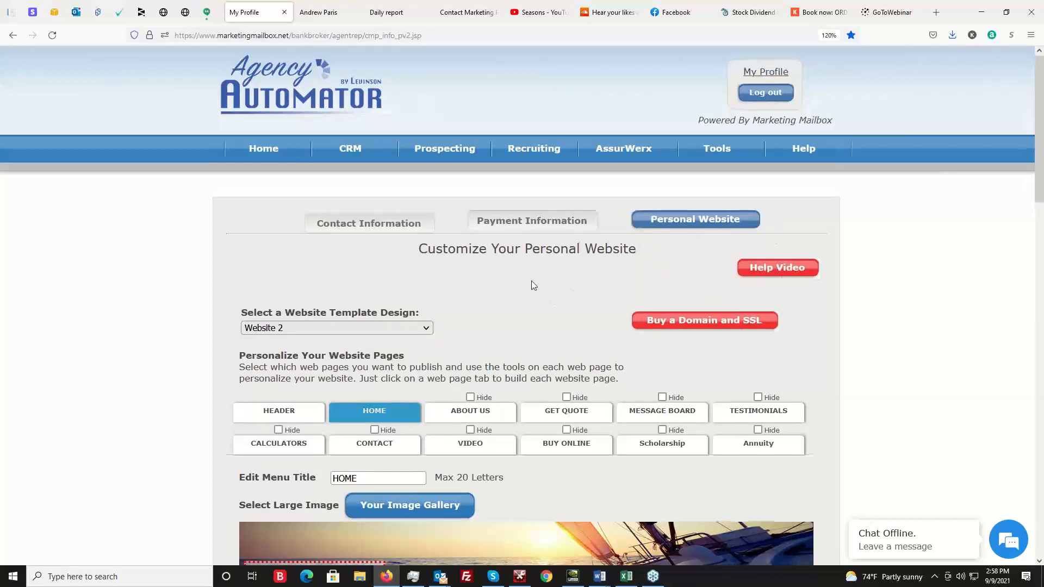
{"action": "scroll", "coordinate": [530, 283], "scroll_direction": "down", "scroll_amount": 3}
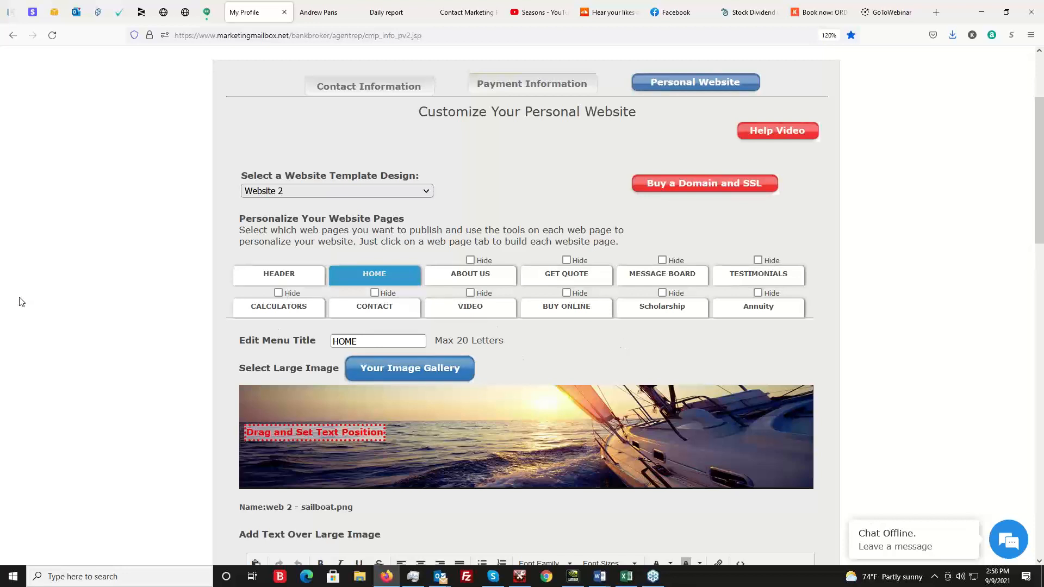
{"action": "scroll", "coordinate": [28, 302], "scroll_direction": "down", "scroll_amount": 5}
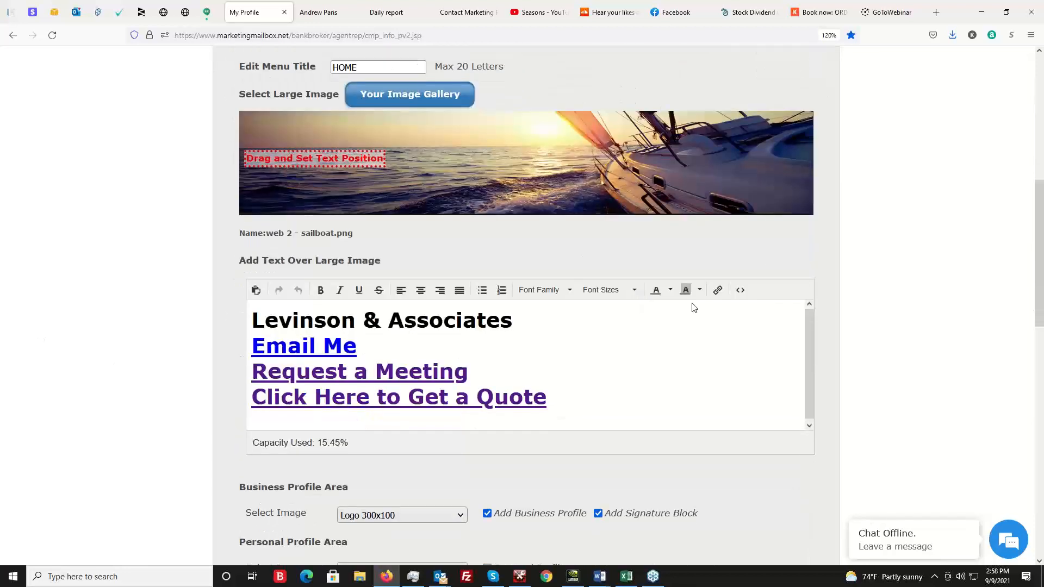
{"action": "scroll", "coordinate": [677, 261], "scroll_direction": "up", "scroll_amount": 1}
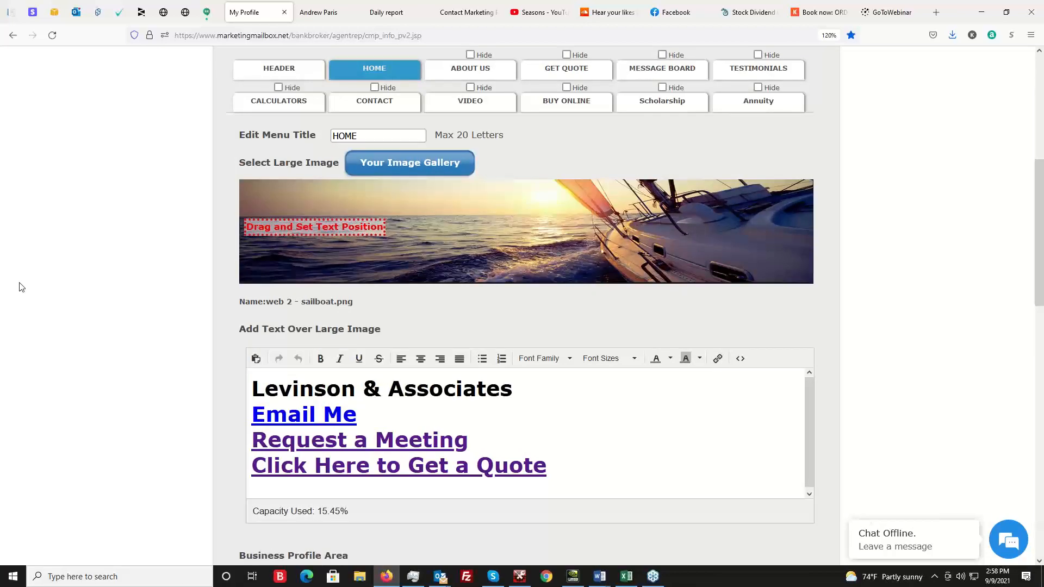
{"action": "scroll", "coordinate": [24, 282], "scroll_direction": "down", "scroll_amount": 2}
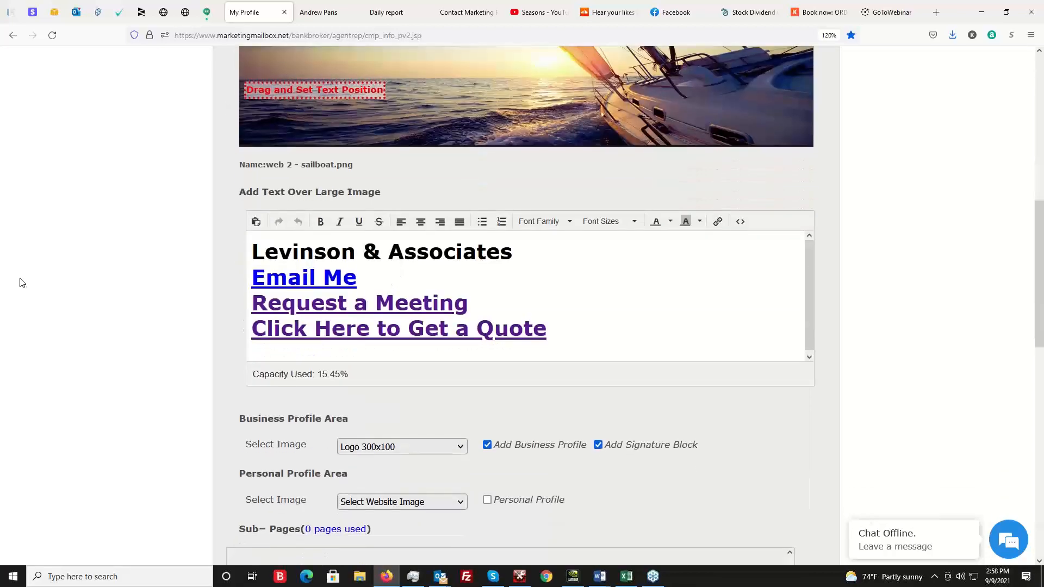
{"action": "scroll", "coordinate": [23, 282], "scroll_direction": "up", "scroll_amount": 2}
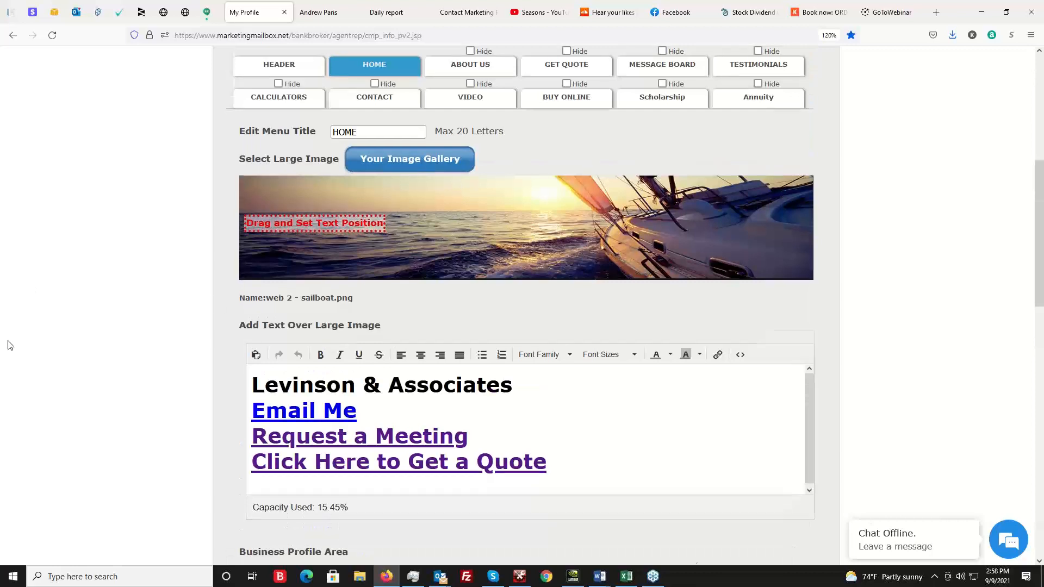
{"action": "scroll", "coordinate": [11, 340], "scroll_direction": "down", "scroll_amount": 5}
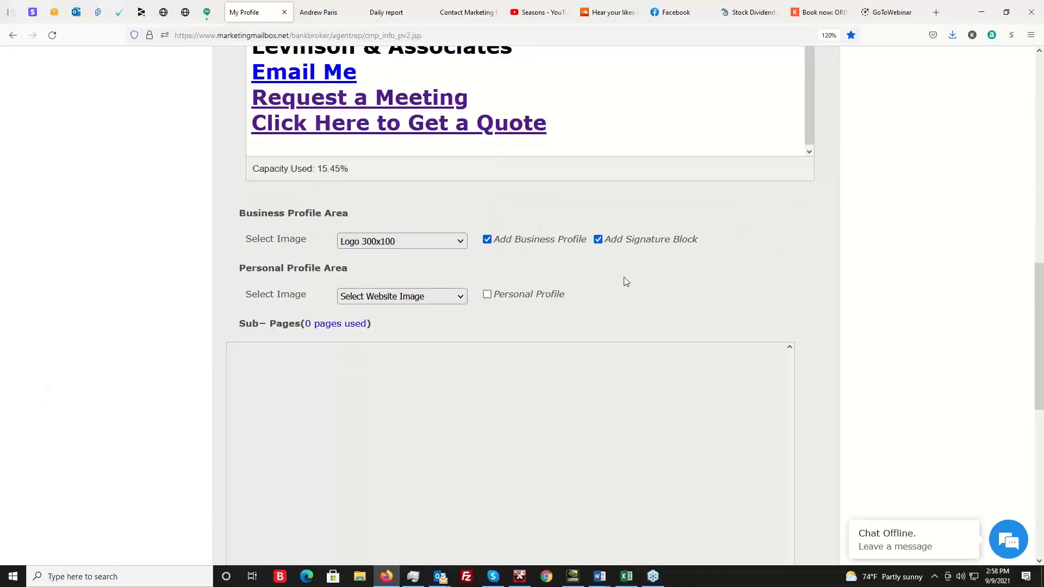
Check which images can be chosen for the Home page's Business Profile Area.
{"action": "left_click", "coordinate": [399, 243]}
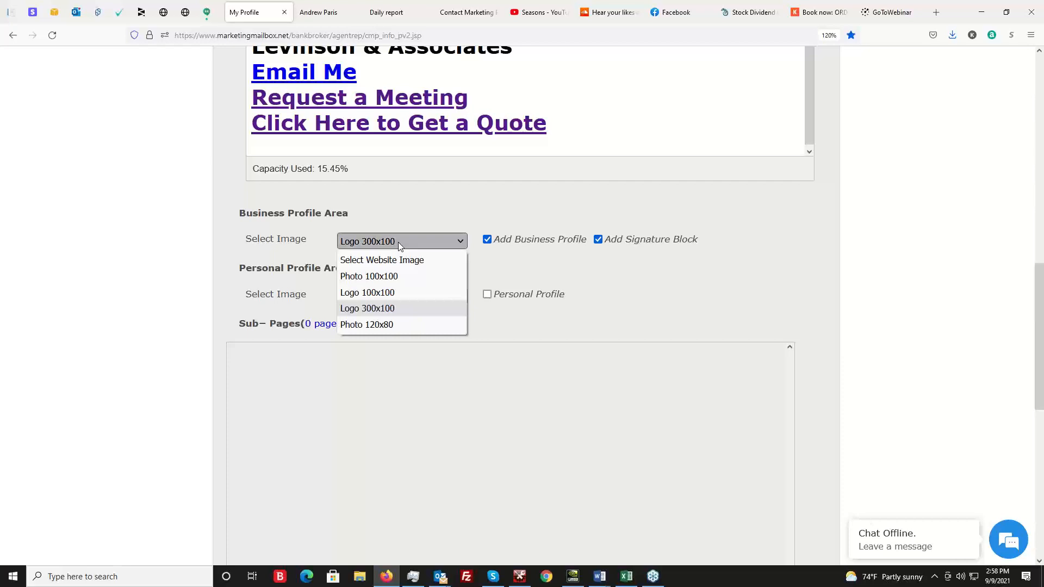
{"action": "left_click", "coordinate": [439, 214]}
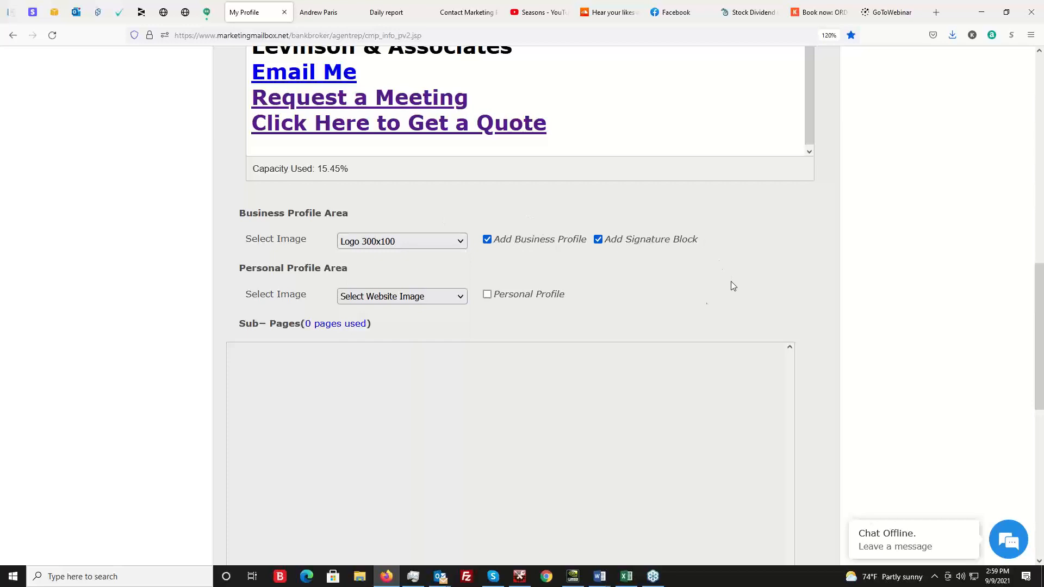
{"action": "scroll", "coordinate": [708, 305], "scroll_direction": "up", "scroll_amount": 3}
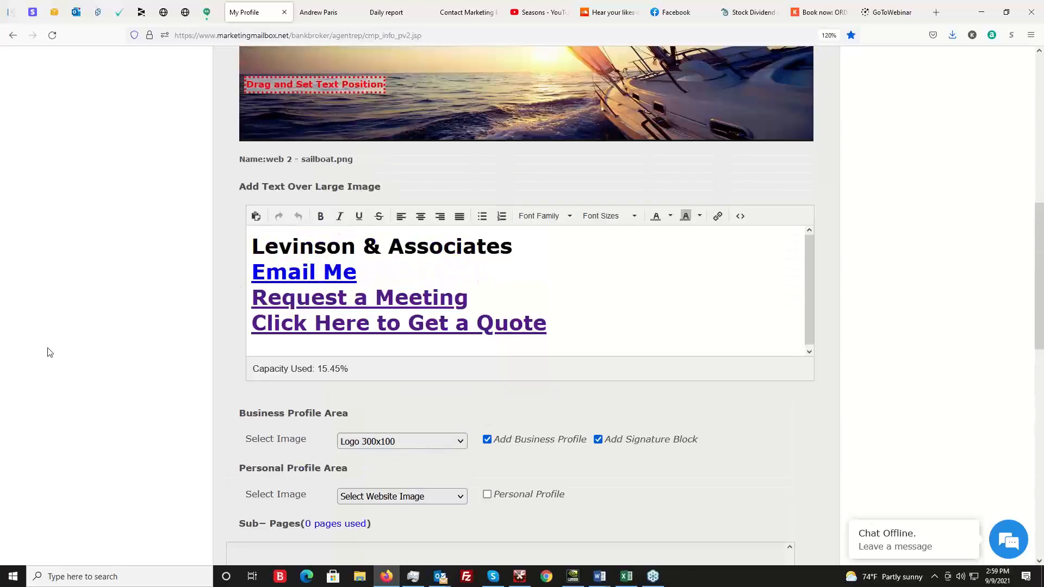
{"action": "scroll", "coordinate": [50, 315], "scroll_direction": "up", "scroll_amount": 6}
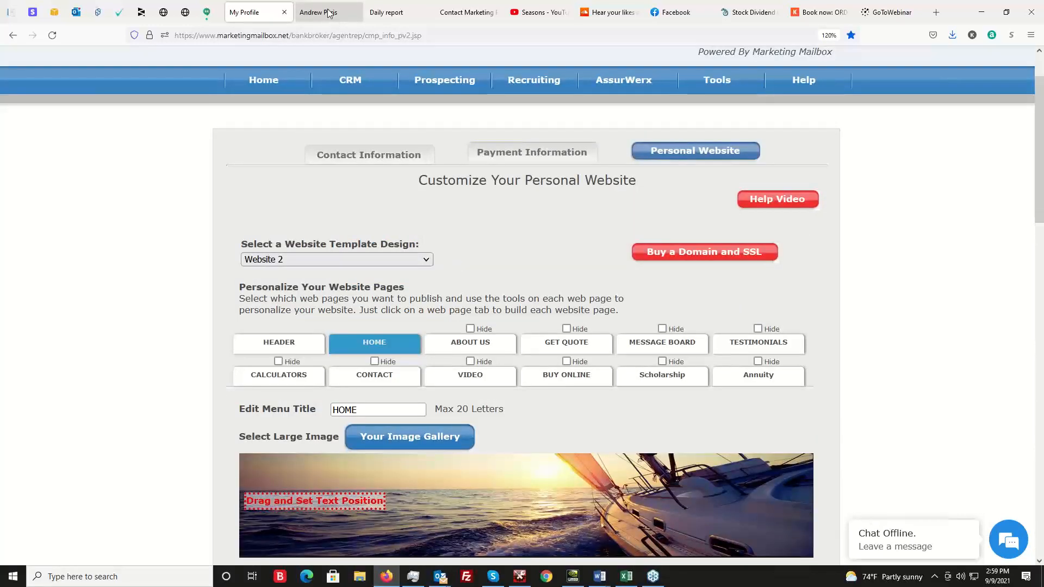
Switch to the published Levinson & Associates website and look over its home page down to the footer.
{"action": "left_click", "coordinate": [333, 16]}
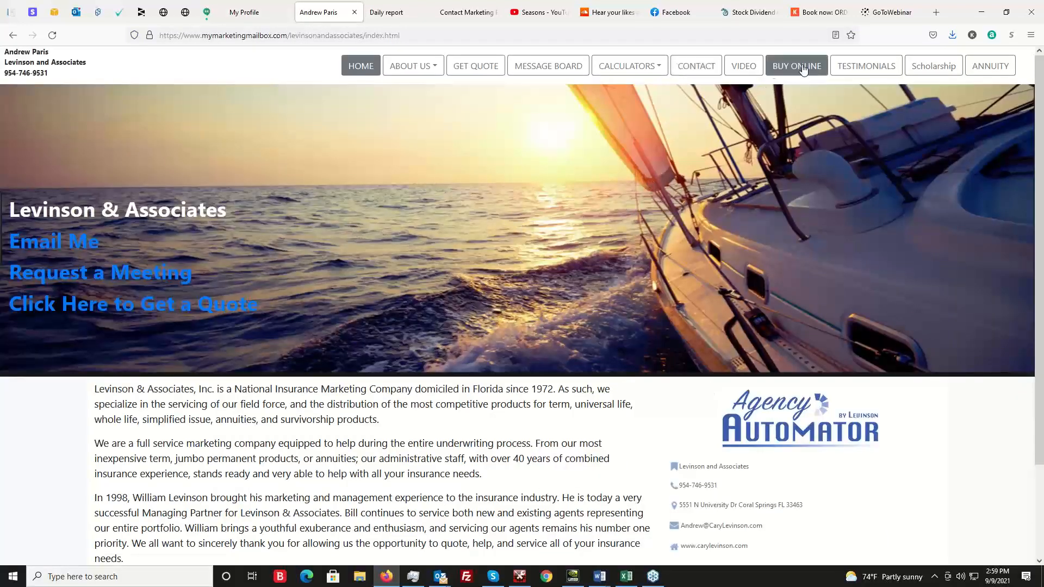
{"action": "left_click", "coordinate": [839, 45]}
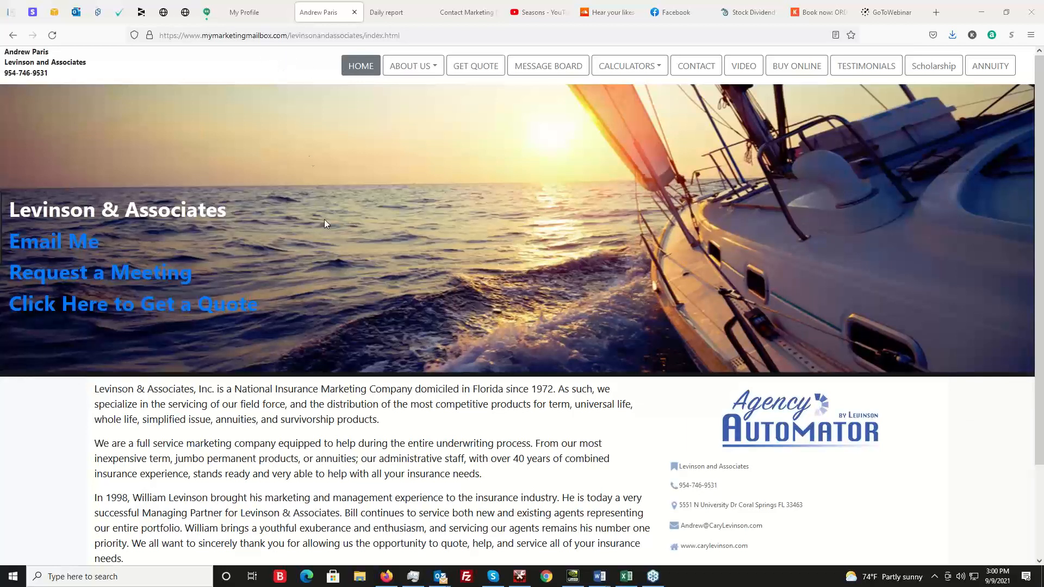
{"action": "scroll", "coordinate": [419, 356], "scroll_direction": "down", "scroll_amount": 3}
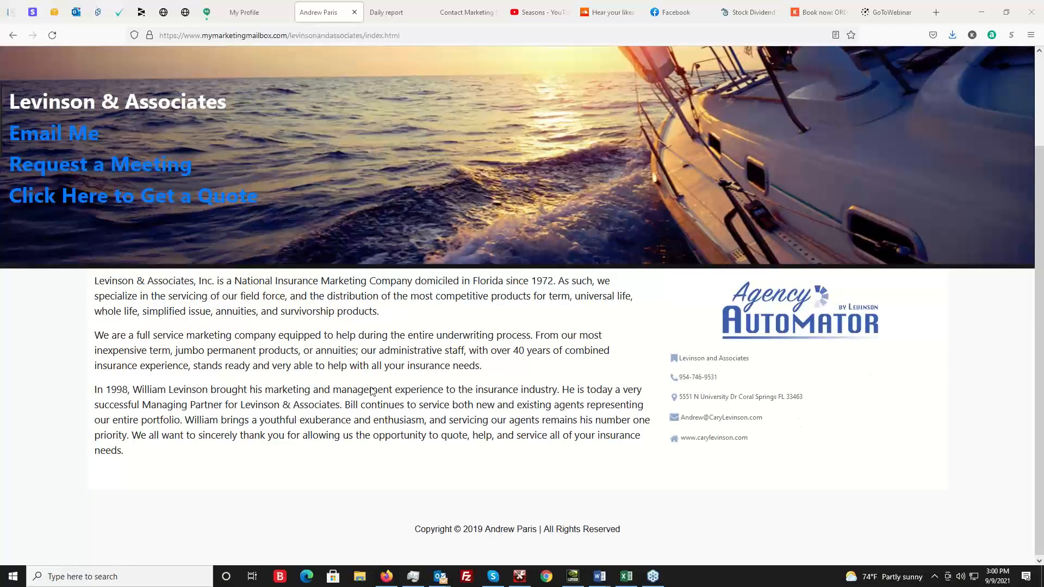
{"action": "scroll", "coordinate": [710, 500], "scroll_direction": "up", "scroll_amount": 3}
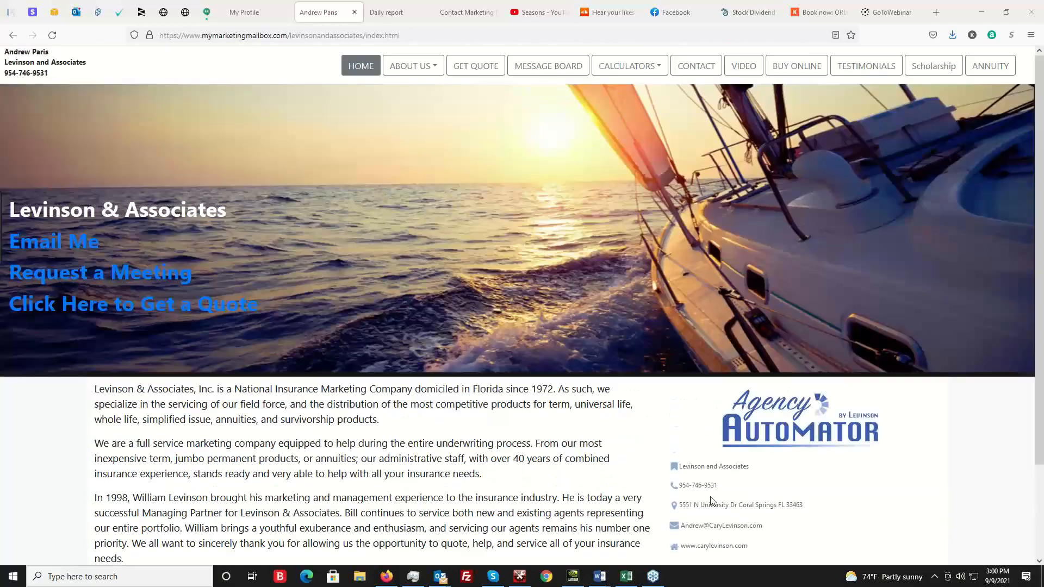
Open the published website's About Us page and review the personal profile, photo and contact details.
{"action": "left_click", "coordinate": [414, 66]}
{"action": "left_click", "coordinate": [440, 90]}
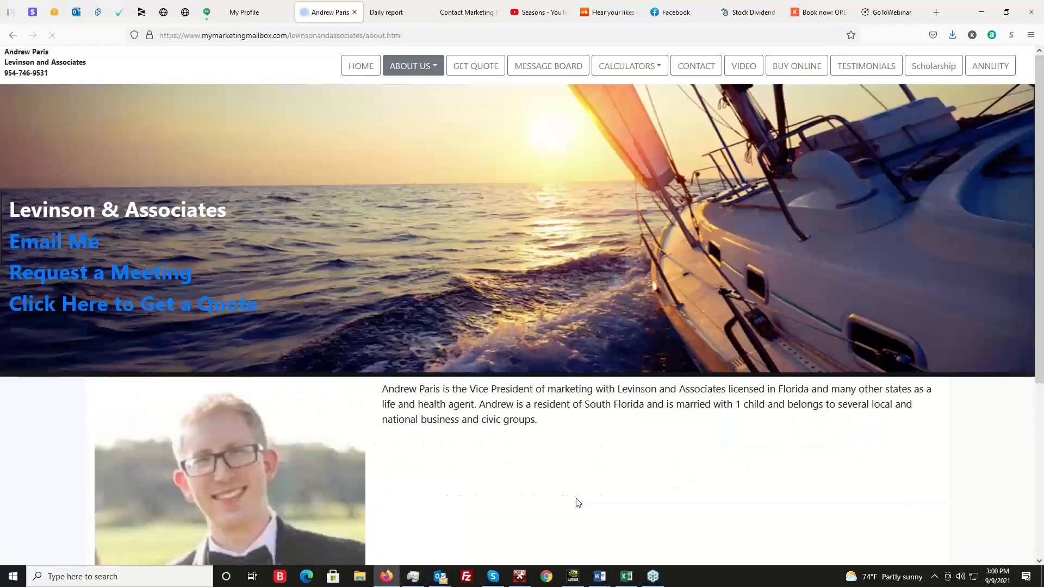
{"action": "scroll", "coordinate": [546, 462], "scroll_direction": "down", "scroll_amount": 3}
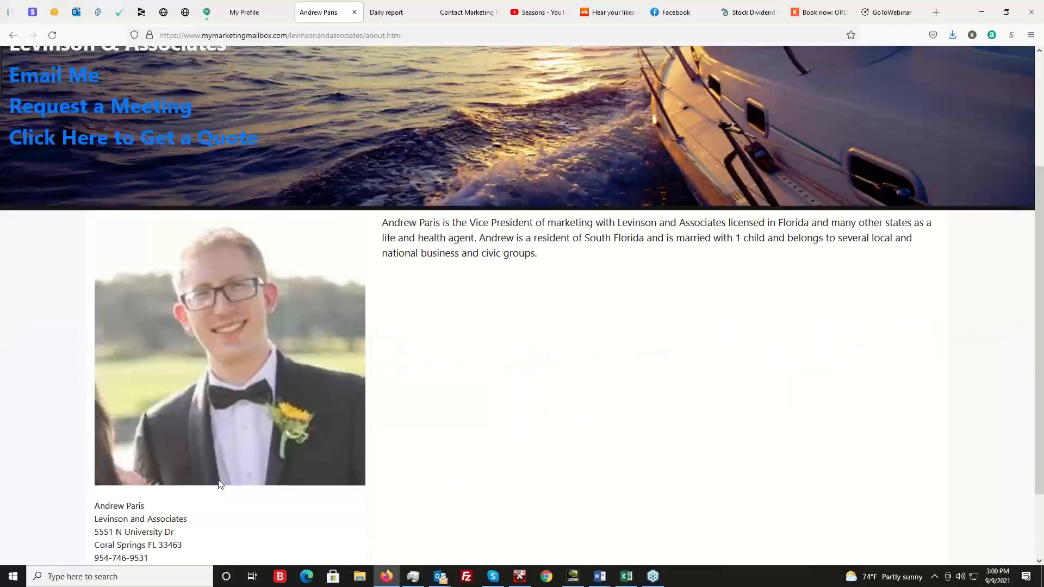
{"action": "scroll", "coordinate": [595, 305], "scroll_direction": "up", "scroll_amount": 2}
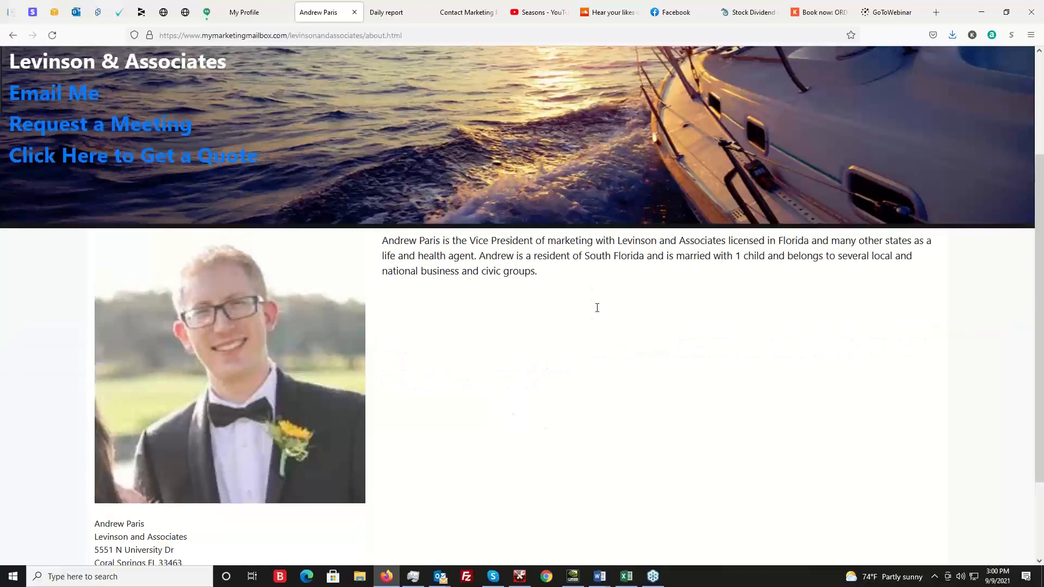
{"action": "scroll", "coordinate": [658, 405], "scroll_direction": "up", "scroll_amount": 1}
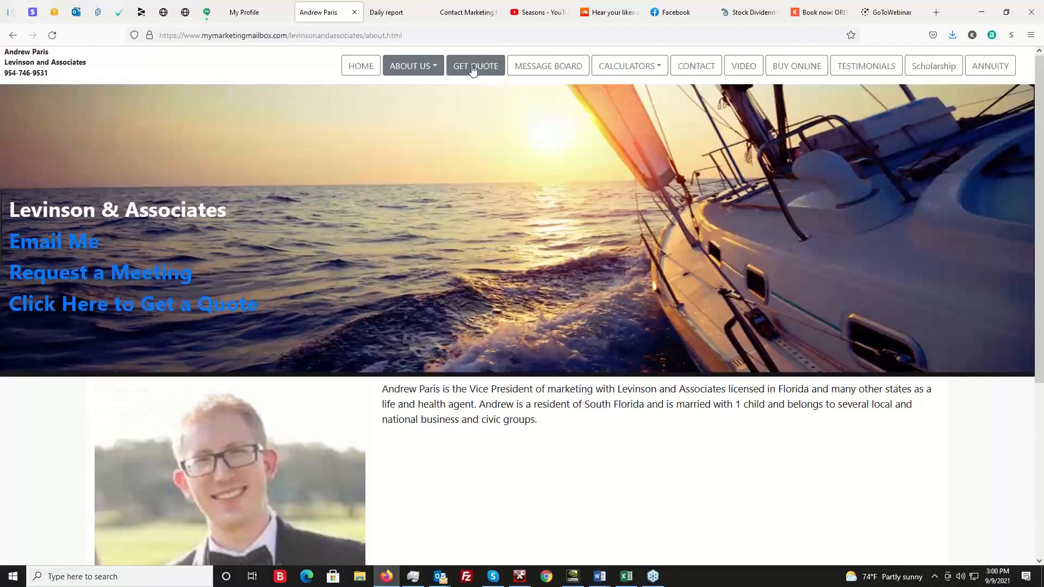
Open the website's Get Quote page and enter the visitor's first and last name in the contact form.
{"action": "left_click", "coordinate": [481, 67]}
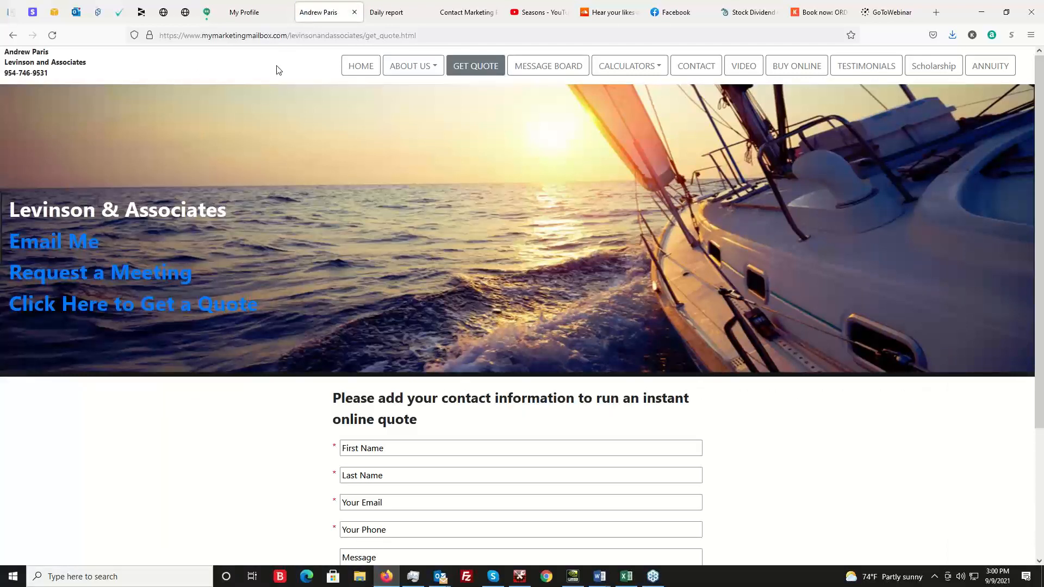
{"action": "scroll", "coordinate": [489, 370], "scroll_direction": "down", "scroll_amount": 2}
{"action": "left_click", "coordinate": [392, 340]}
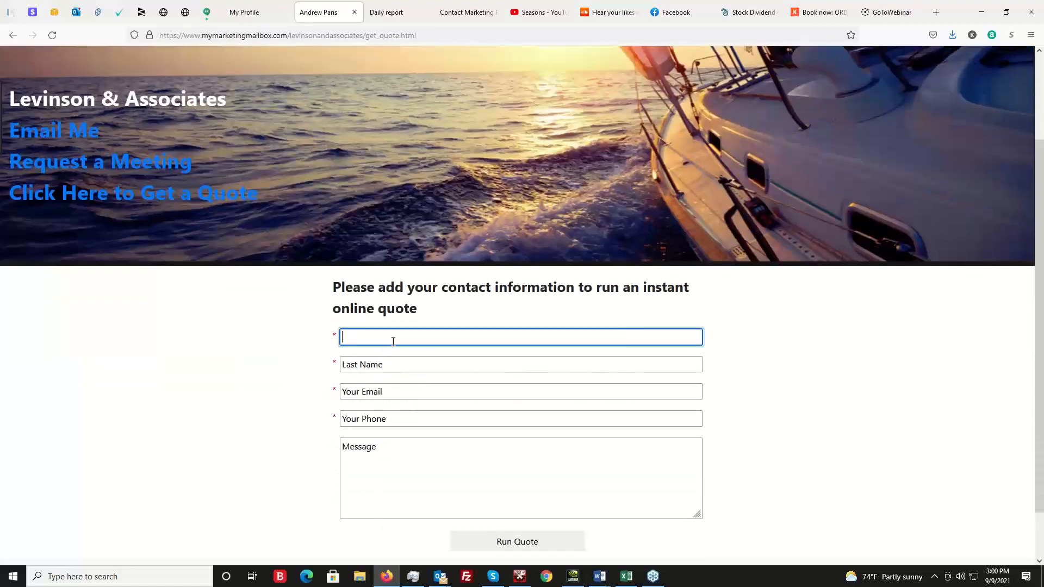
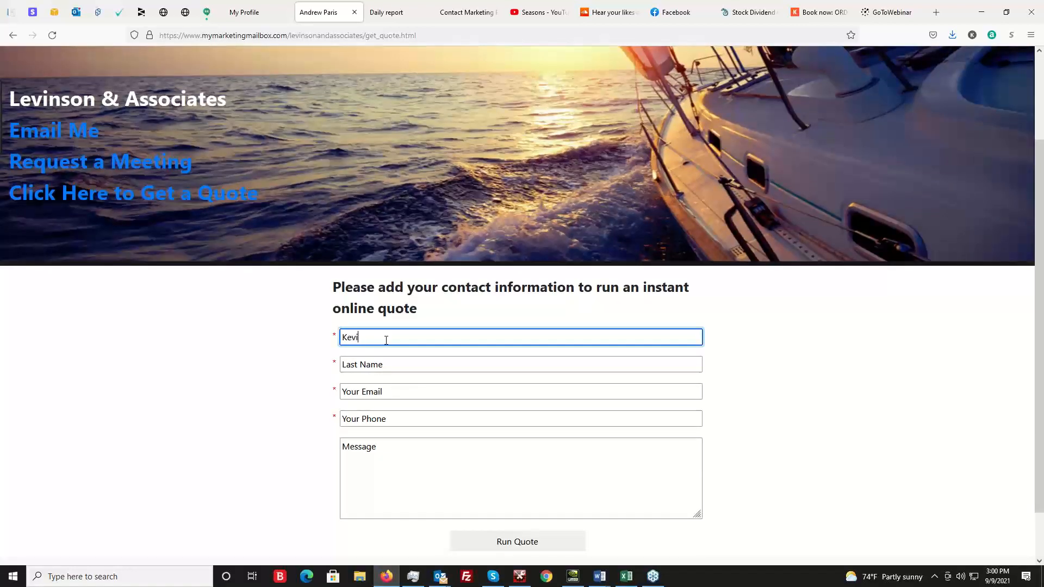
{"action": "key", "text": "Tab"}
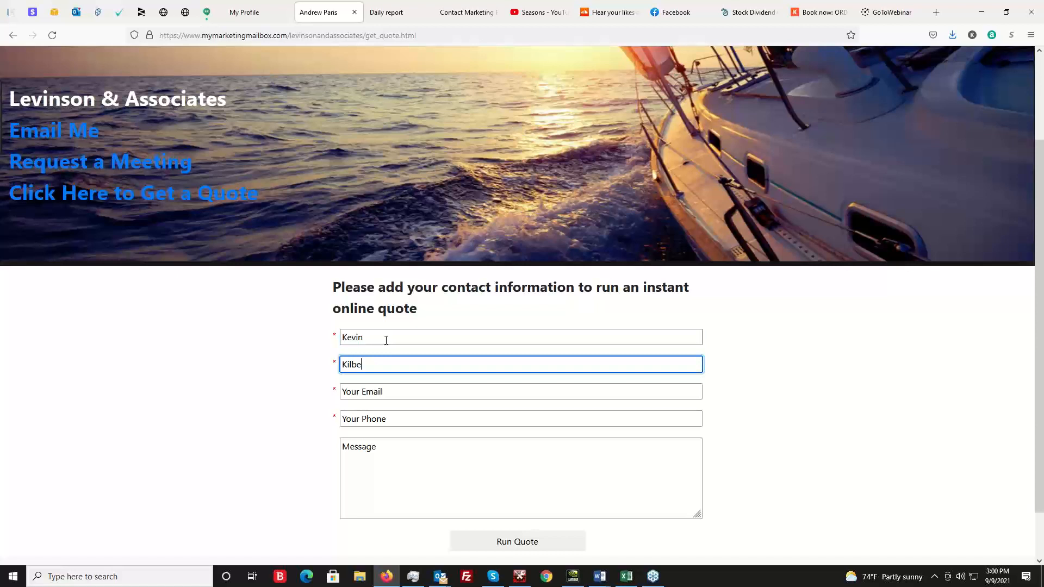
Fill in the visitor's email address and phone number, leave the message empty, and run the quote.
{"action": "key", "text": "Tab"}
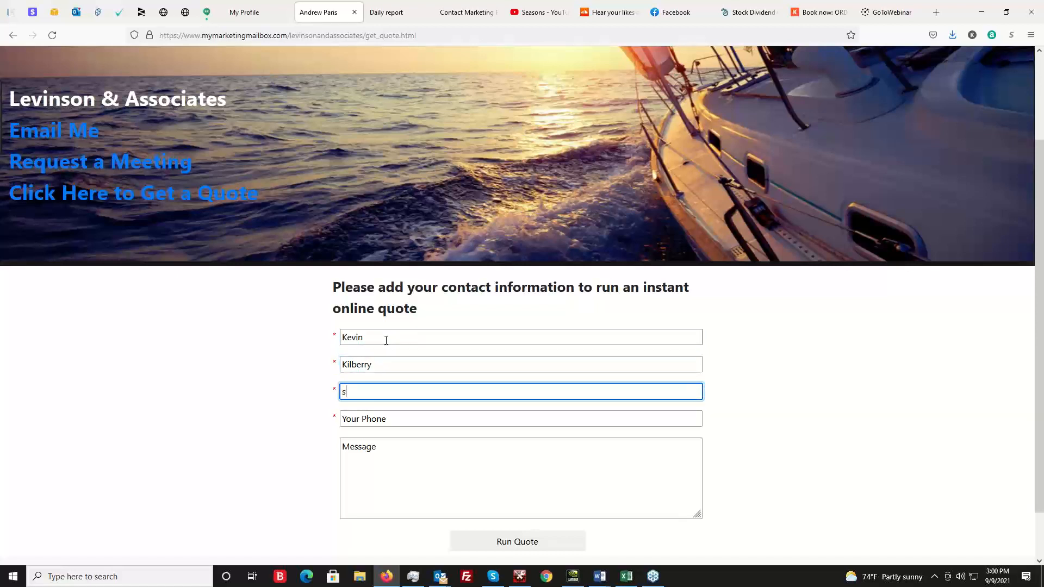
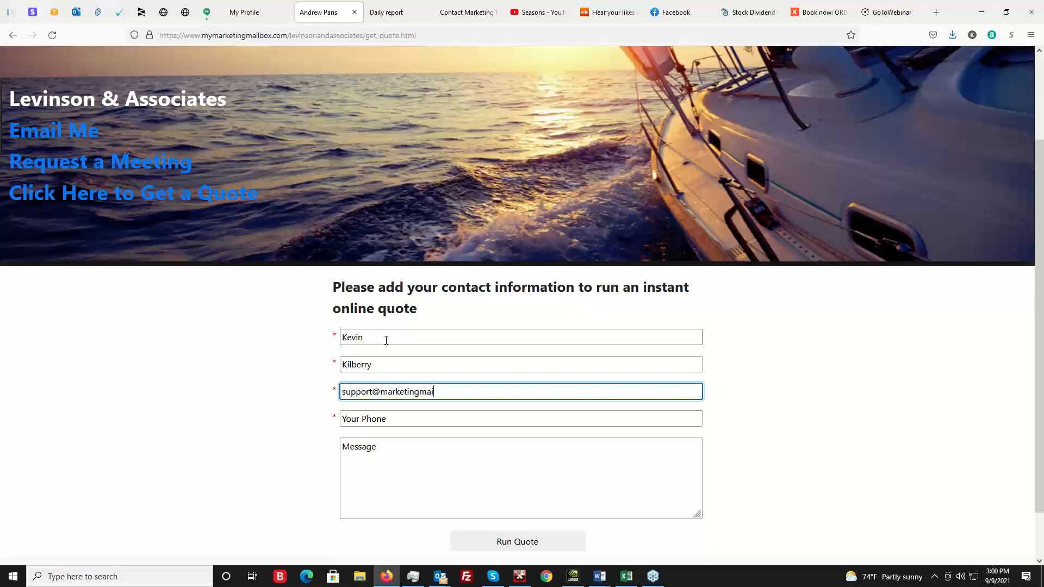
{"action": "key", "text": "Tab"}
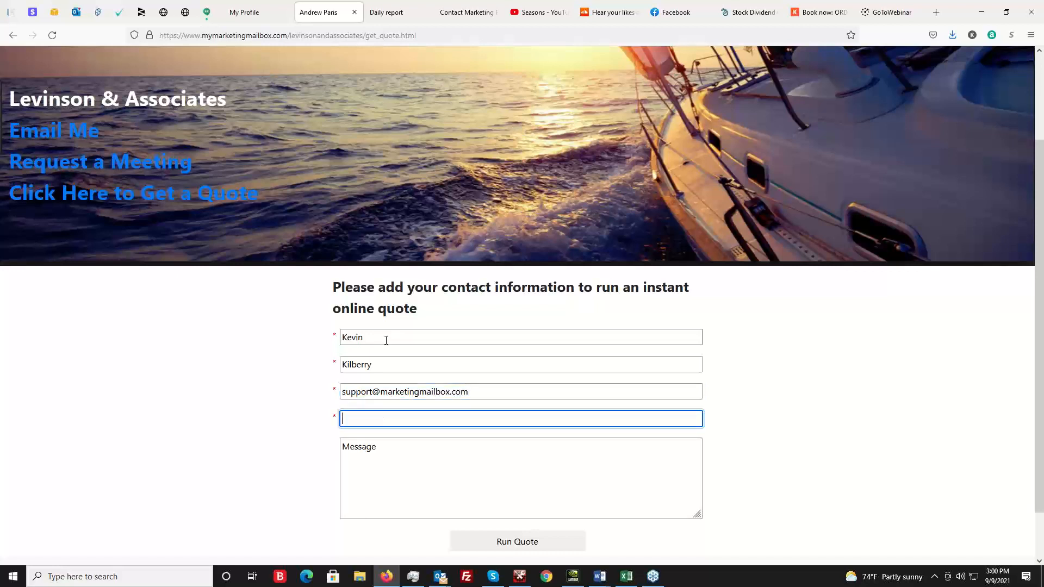
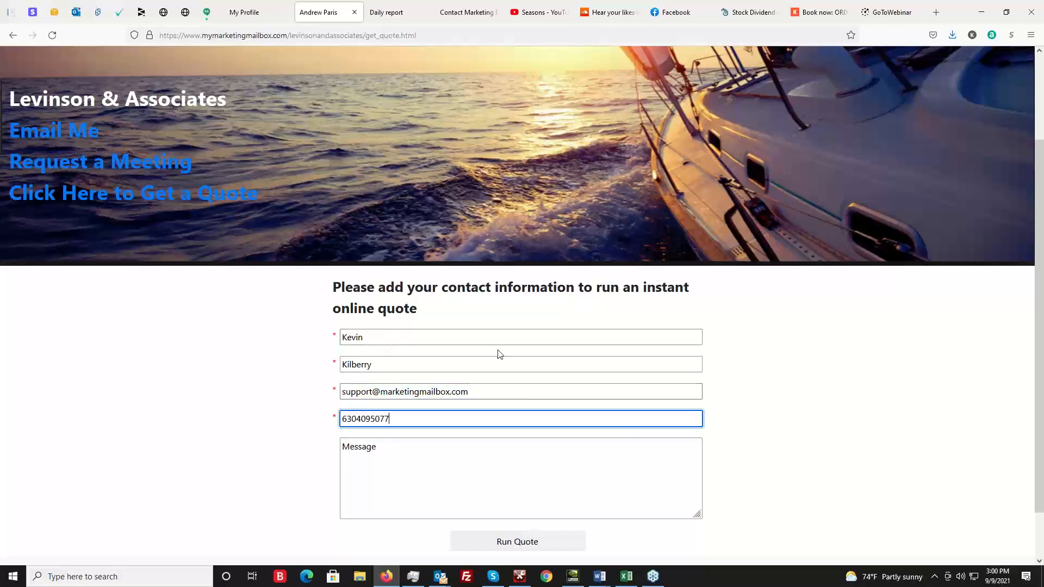
{"action": "left_click", "coordinate": [906, 535]}
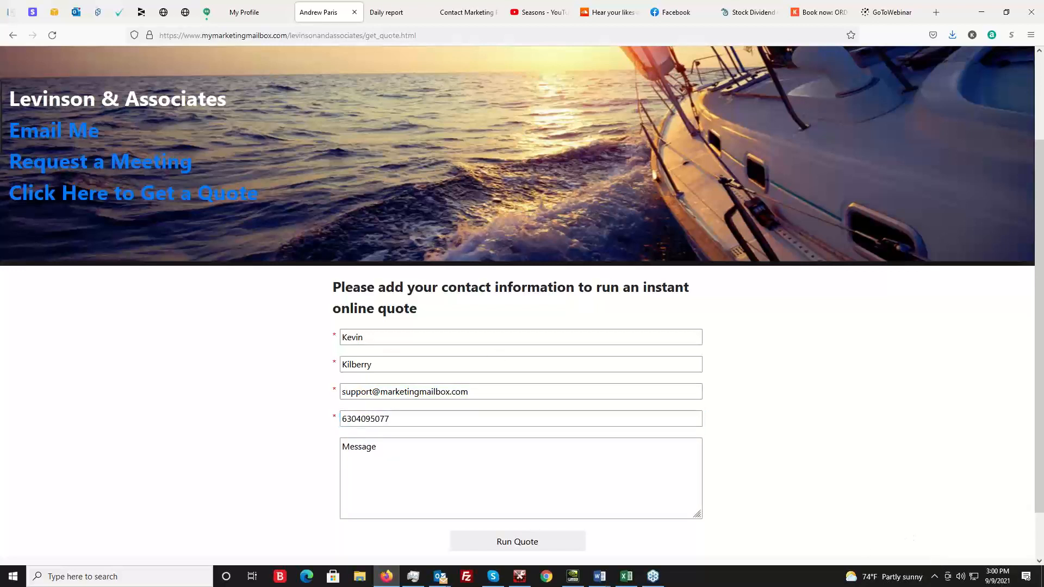
{"action": "left_click", "coordinate": [541, 544]}
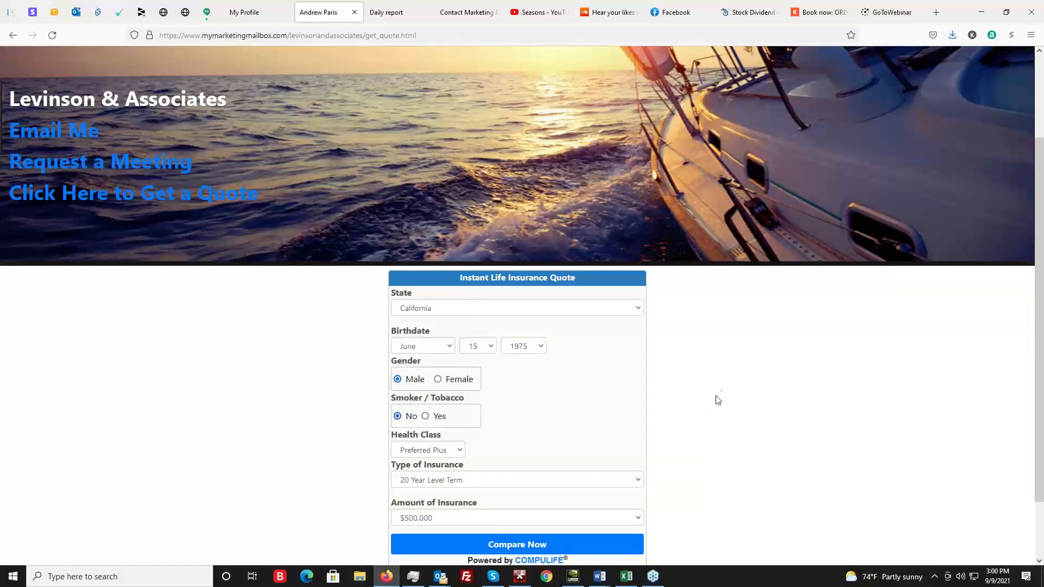
Examine the Instant Life Insurance Quote form, including the choices offered for State and Type of Insurance.
{"action": "scroll", "coordinate": [761, 369], "scroll_direction": "down", "scroll_amount": 2}
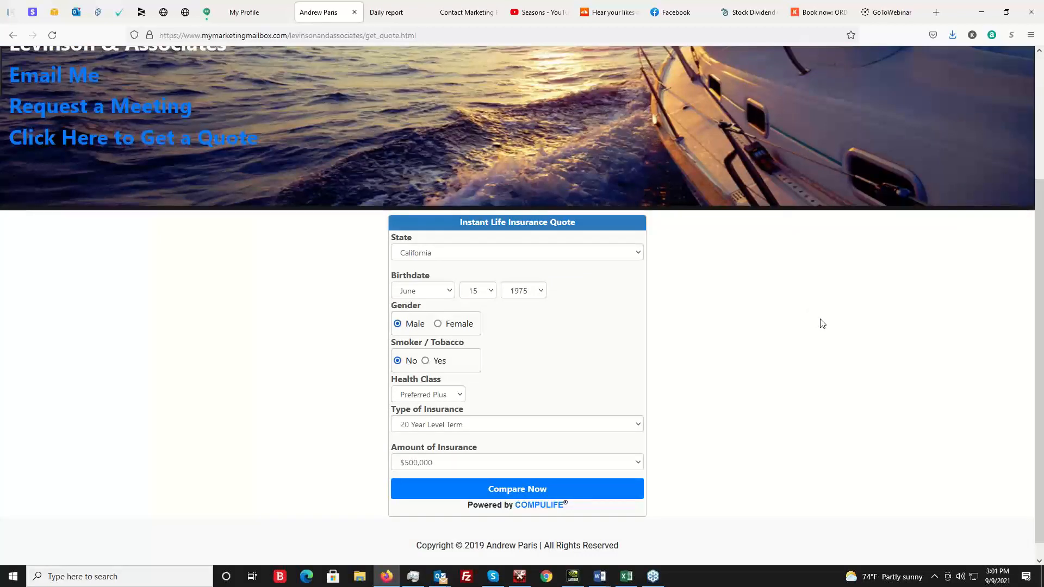
{"action": "scroll", "coordinate": [815, 326], "scroll_direction": "up", "scroll_amount": 2}
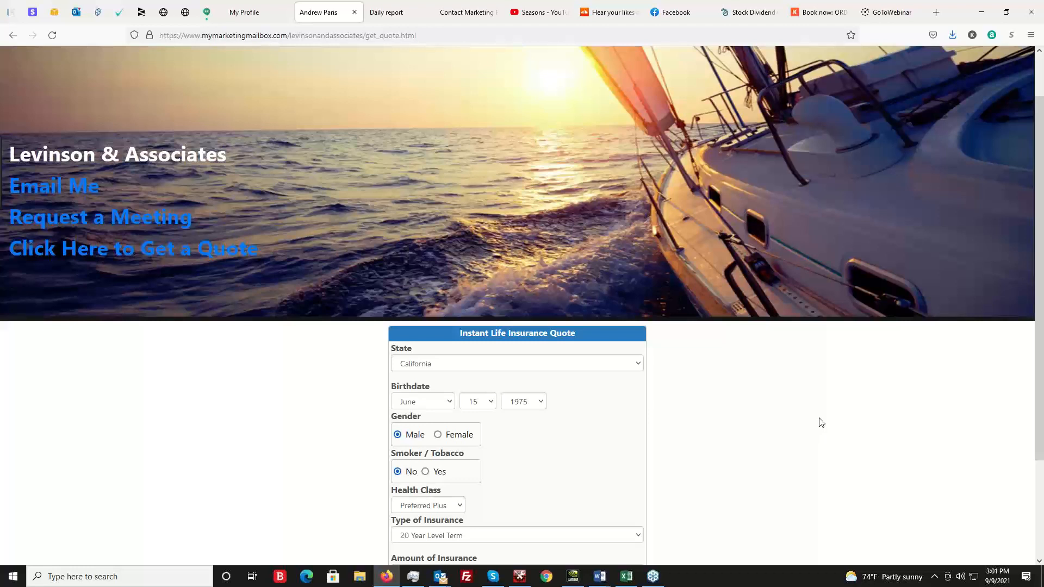
{"action": "scroll", "coordinate": [743, 400], "scroll_direction": "down", "scroll_amount": 1}
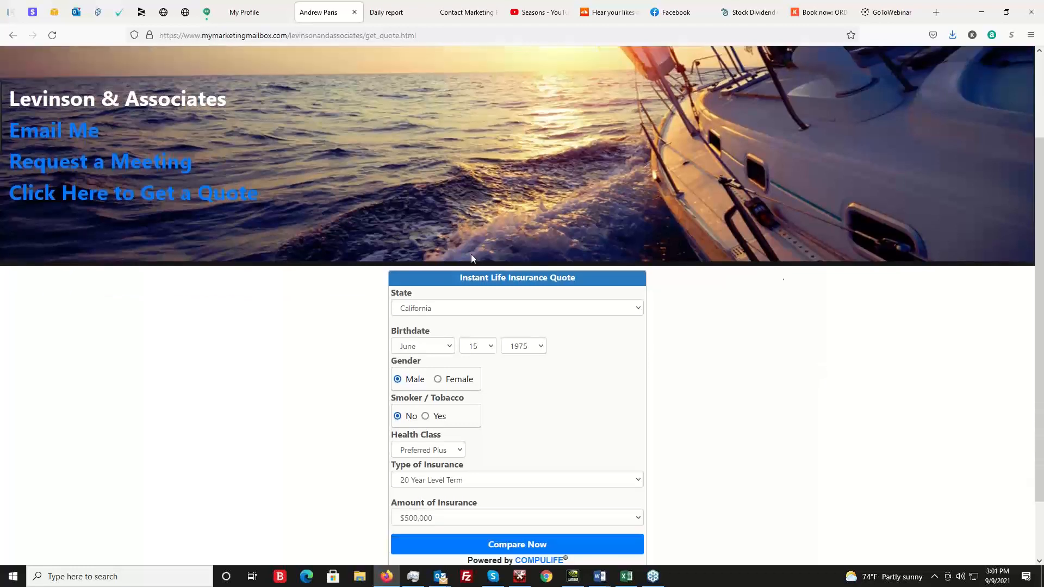
{"action": "scroll", "coordinate": [772, 302], "scroll_direction": "down", "scroll_amount": 1}
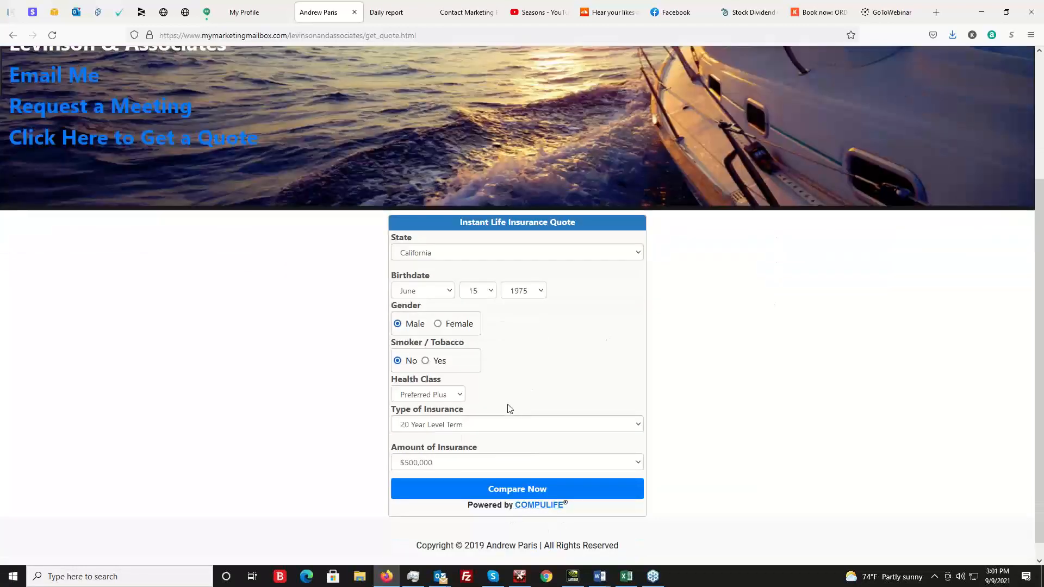
{"action": "left_click", "coordinate": [455, 251]}
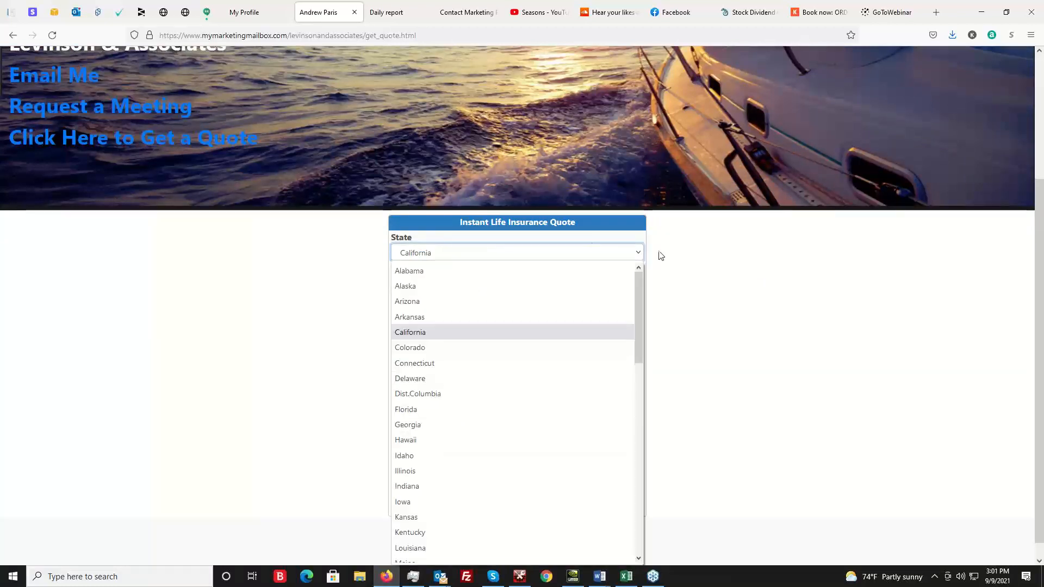
{"action": "left_click", "coordinate": [721, 280]}
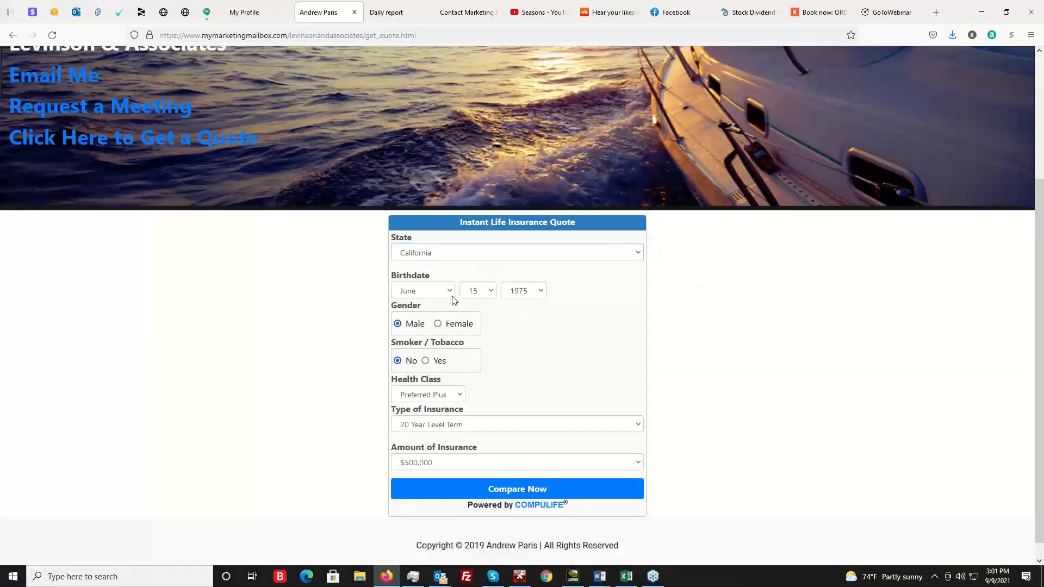
{"action": "left_click", "coordinate": [432, 424]}
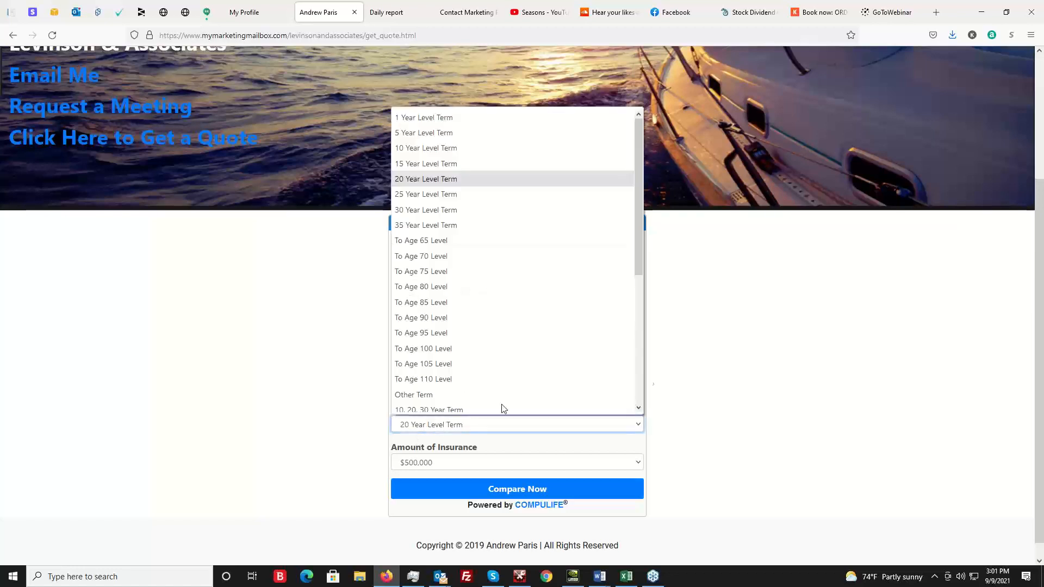
{"action": "left_click", "coordinate": [730, 372]}
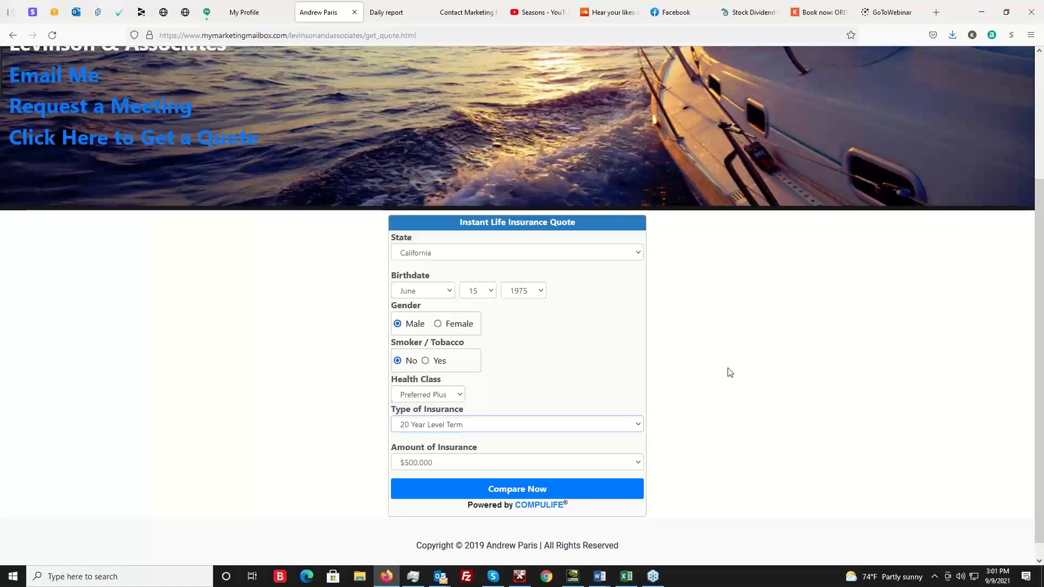
Compare life insurance quotes using the form's preset values and bring the carrier results into view.
{"action": "left_click", "coordinate": [519, 492]}
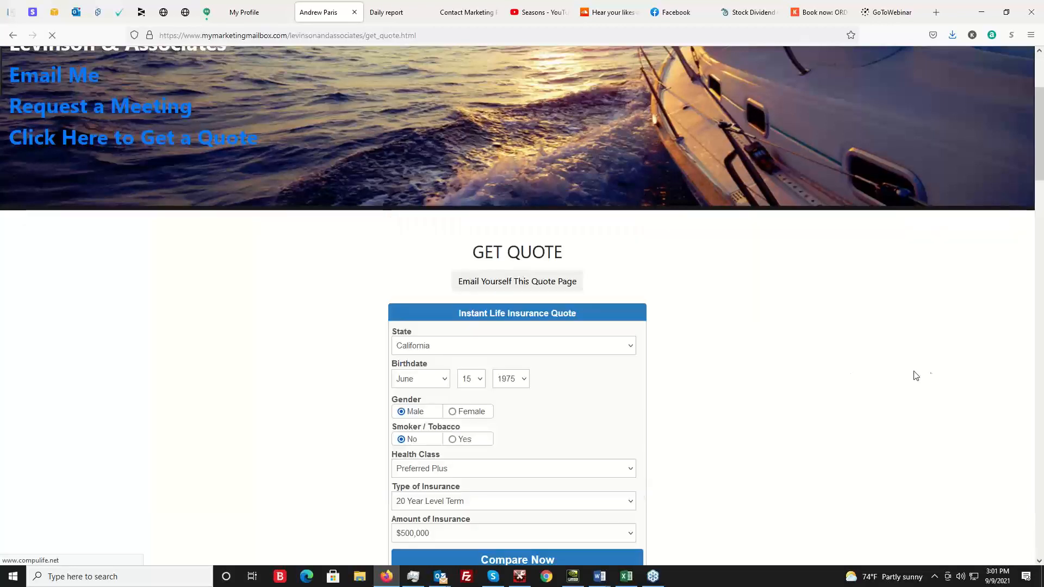
{"action": "scroll", "coordinate": [31, 370], "scroll_direction": "down", "scroll_amount": 2}
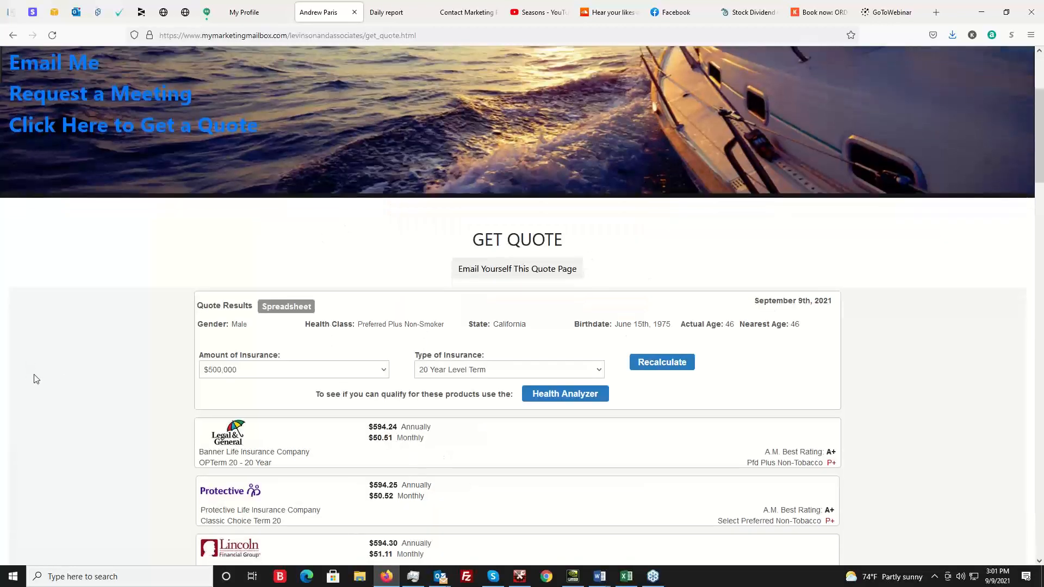
{"action": "scroll", "coordinate": [353, 383], "scroll_direction": "down", "scroll_amount": 1}
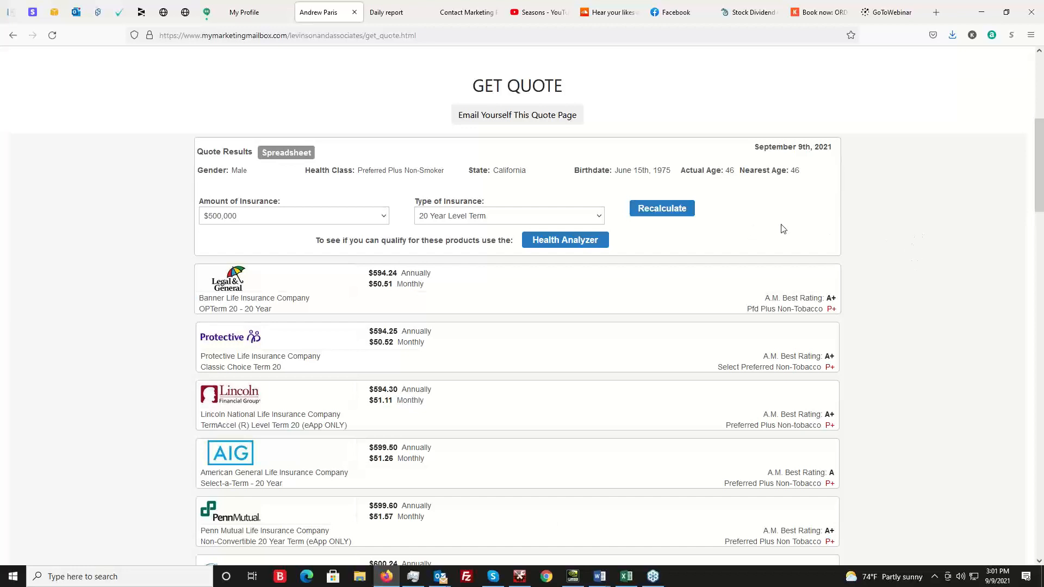
Check the Amount of Insurance and Type of Insurance choices for recalculating, and look over the carriers' premiums.
{"action": "left_click", "coordinate": [280, 216]}
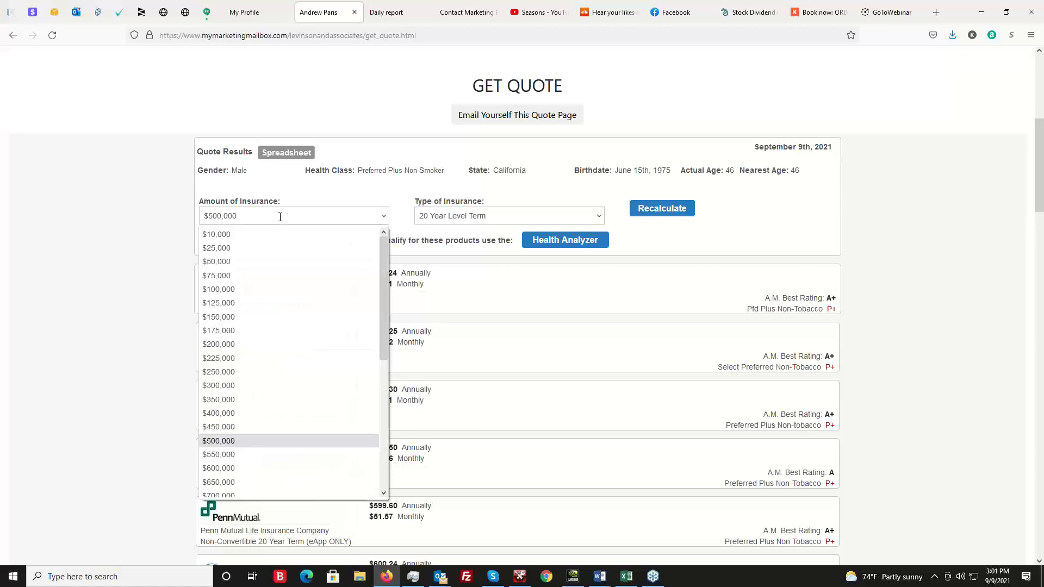
{"action": "left_click", "coordinate": [317, 196]}
{"action": "left_click", "coordinate": [508, 216]}
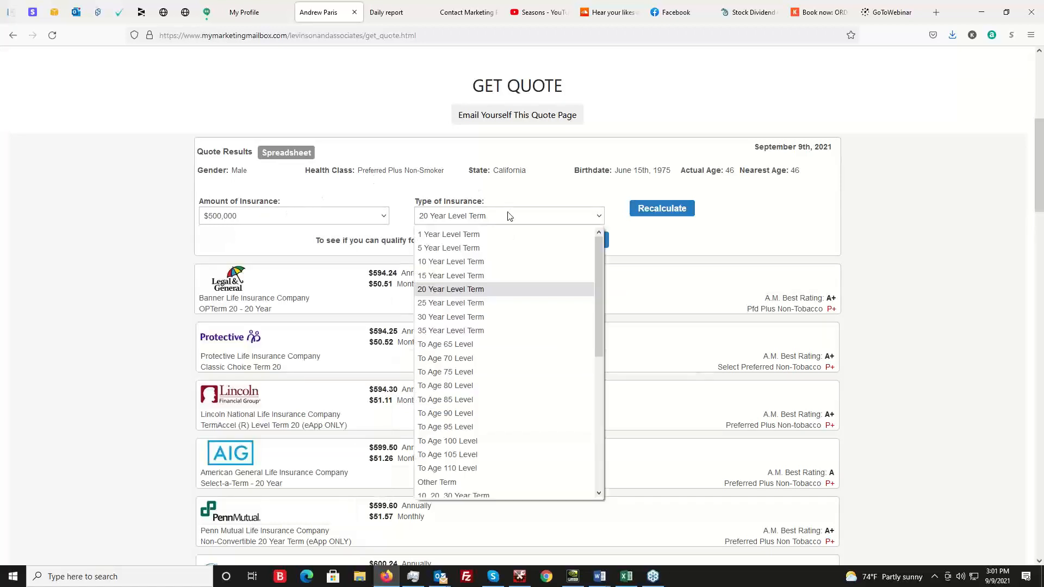
{"action": "left_click", "coordinate": [562, 191]}
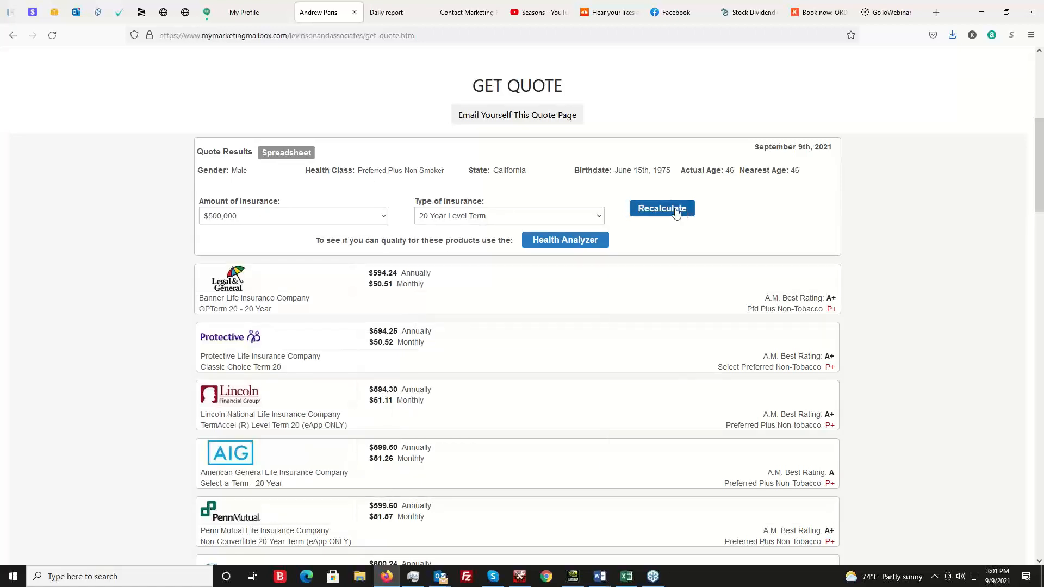
{"action": "scroll", "coordinate": [806, 205], "scroll_direction": "down", "scroll_amount": 2}
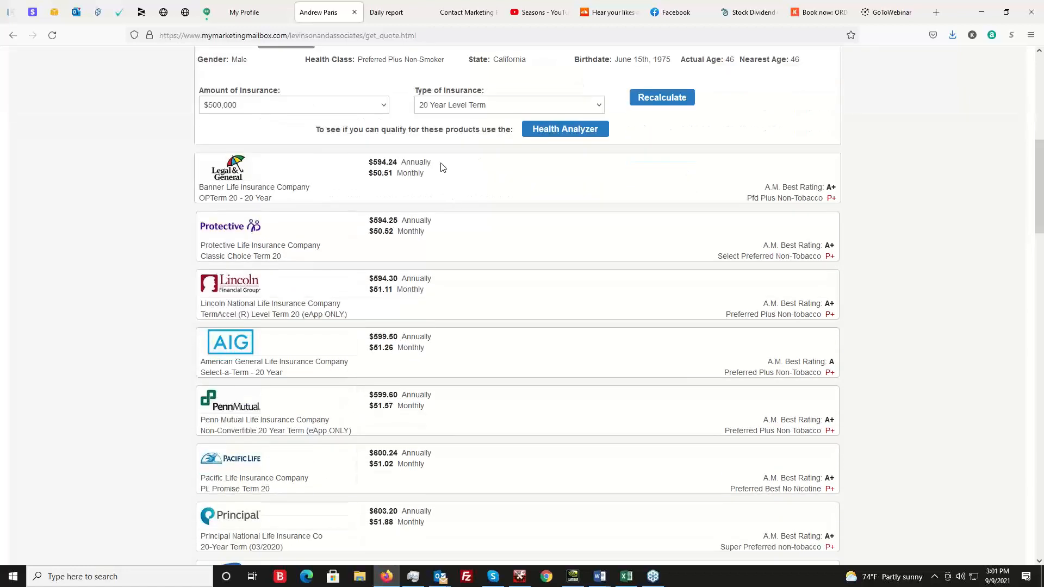
{"action": "scroll", "coordinate": [916, 339], "scroll_direction": "up", "scroll_amount": 2}
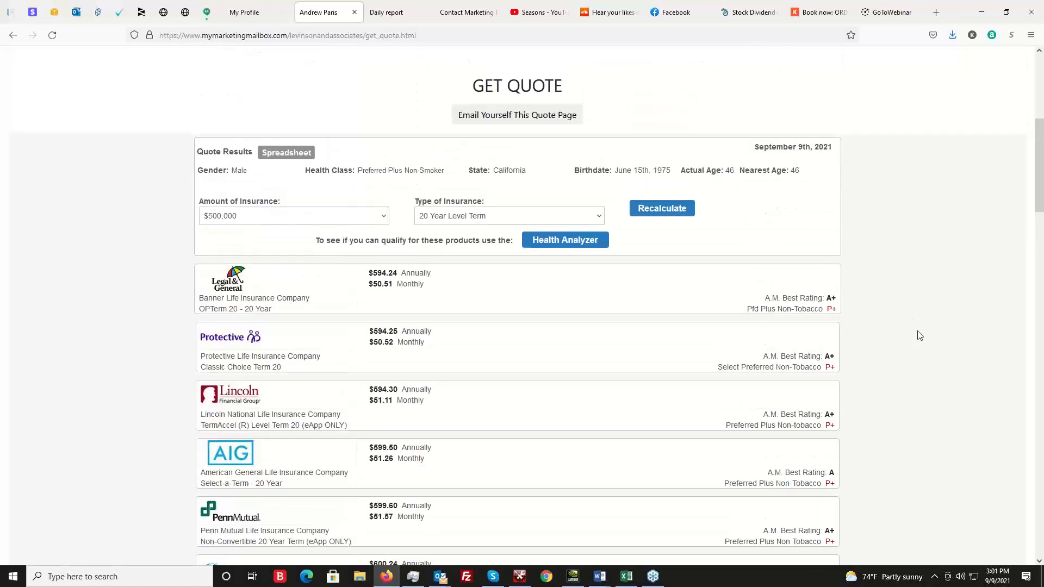
Email the quote page to the visitor and dismiss the confirmation message.
{"action": "scroll", "coordinate": [921, 342], "scroll_direction": "up", "scroll_amount": 2}
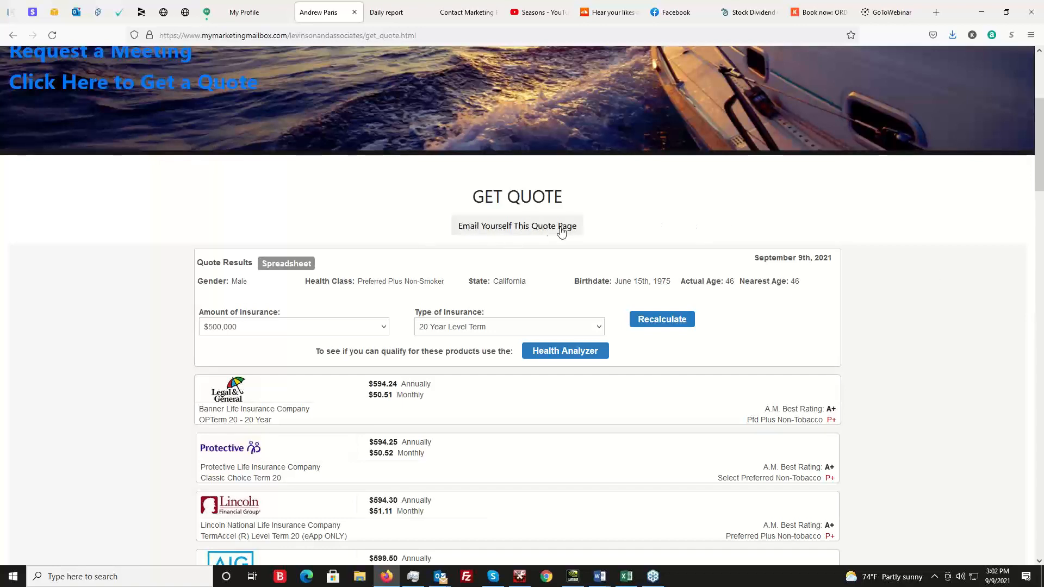
{"action": "left_click", "coordinate": [525, 229]}
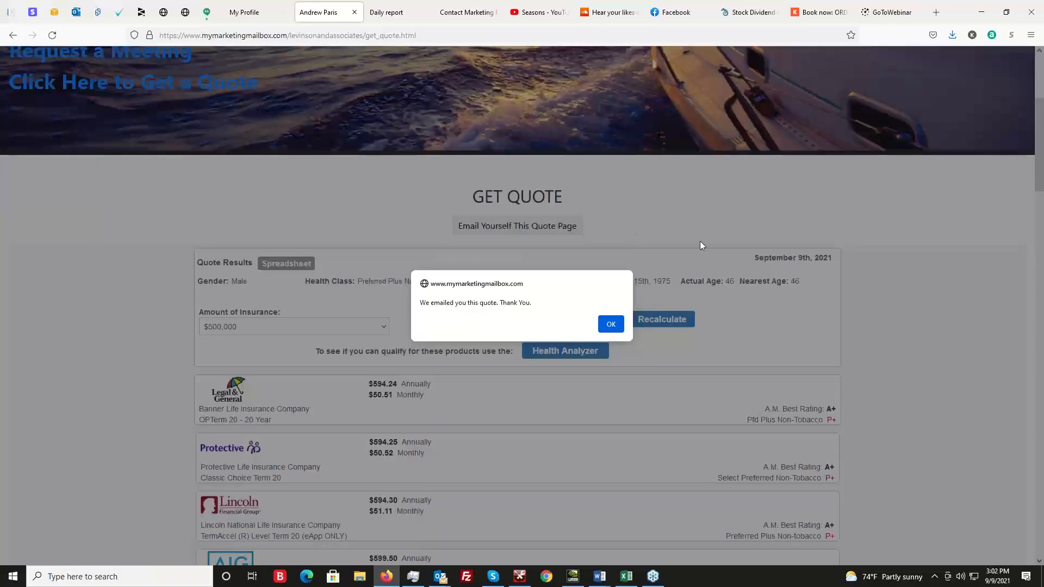
{"action": "left_click", "coordinate": [609, 325]}
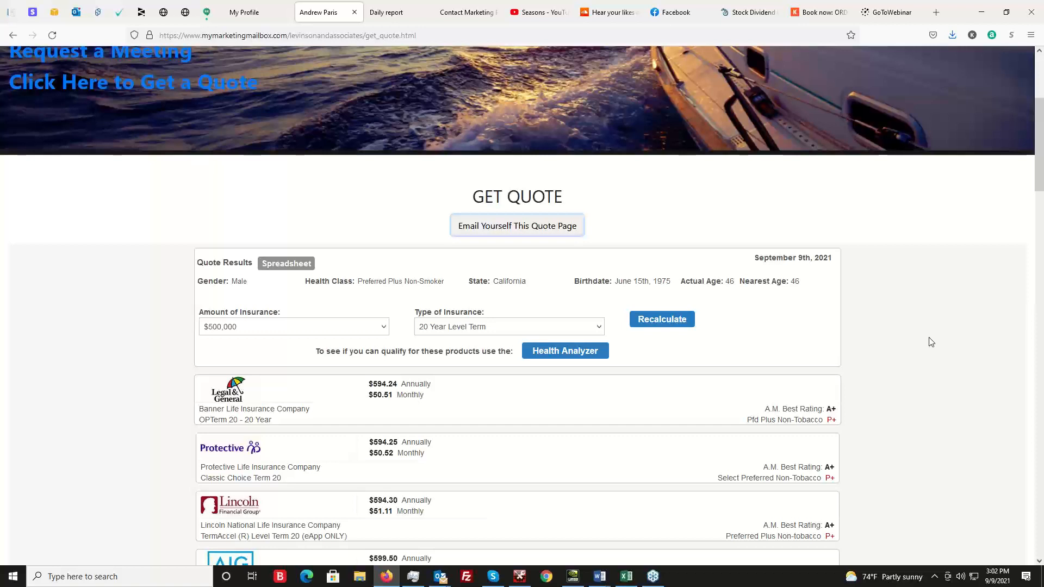
Look over the quote results again and highlight the Get Quote page's web address without changing it.
{"action": "scroll", "coordinate": [771, 400], "scroll_direction": "down", "scroll_amount": 2}
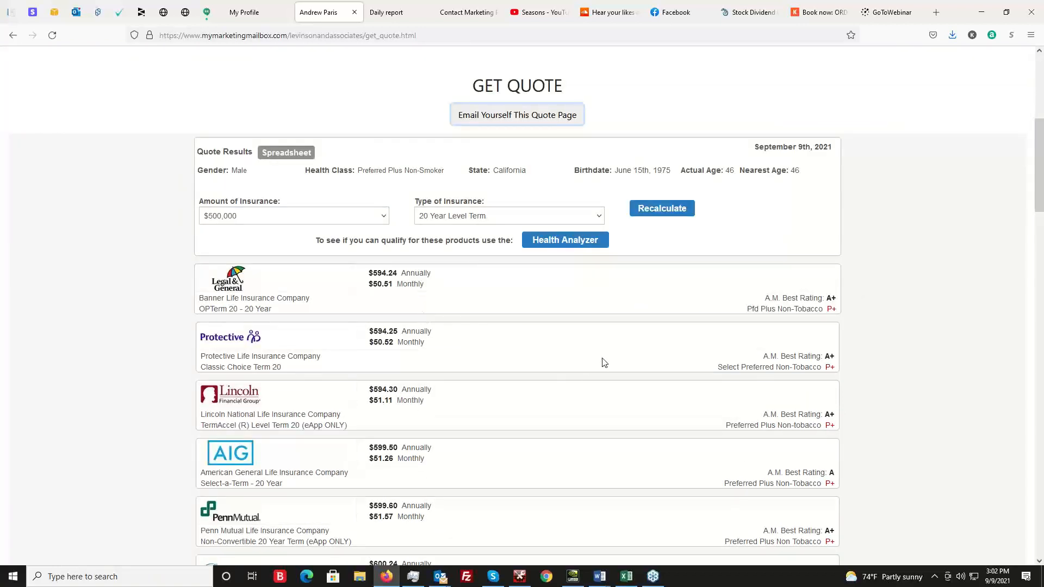
{"action": "scroll", "coordinate": [958, 311], "scroll_direction": "up", "scroll_amount": 2}
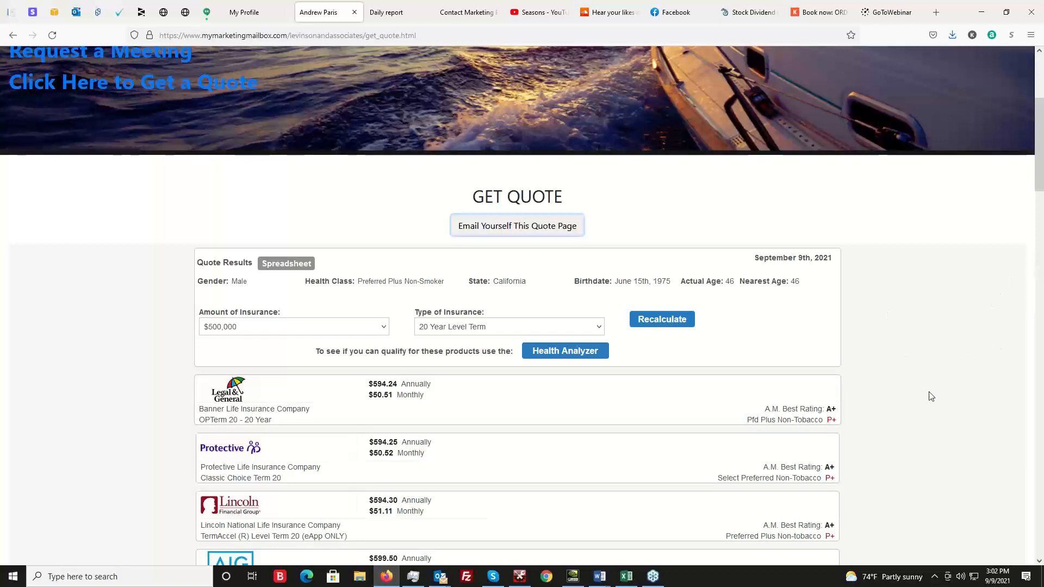
{"action": "scroll", "coordinate": [931, 396], "scroll_direction": "up", "scroll_amount": 4}
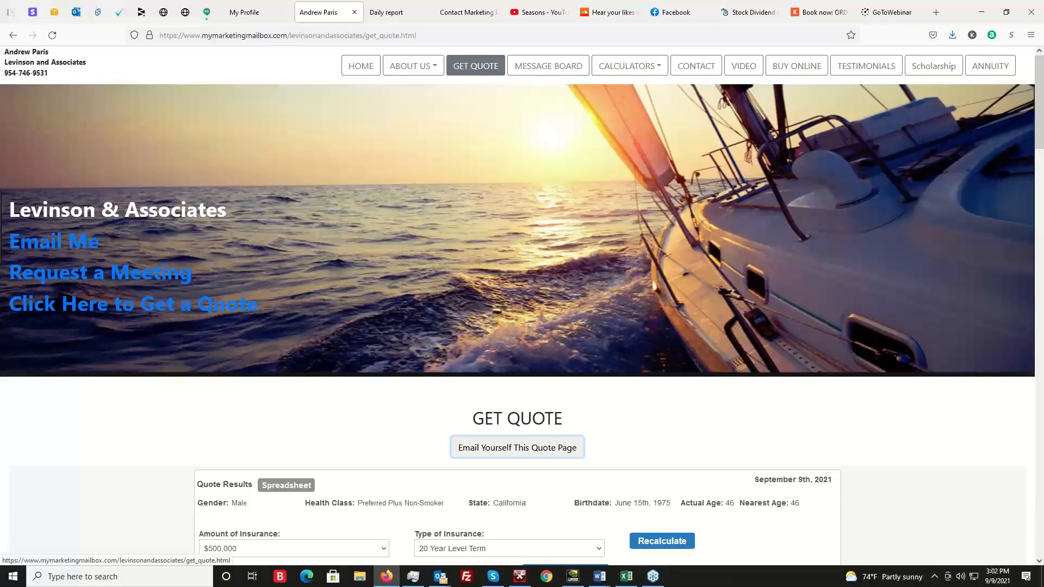
{"action": "left_click_drag", "start_coordinate": [427, 36], "coordinate": [151, 35]}
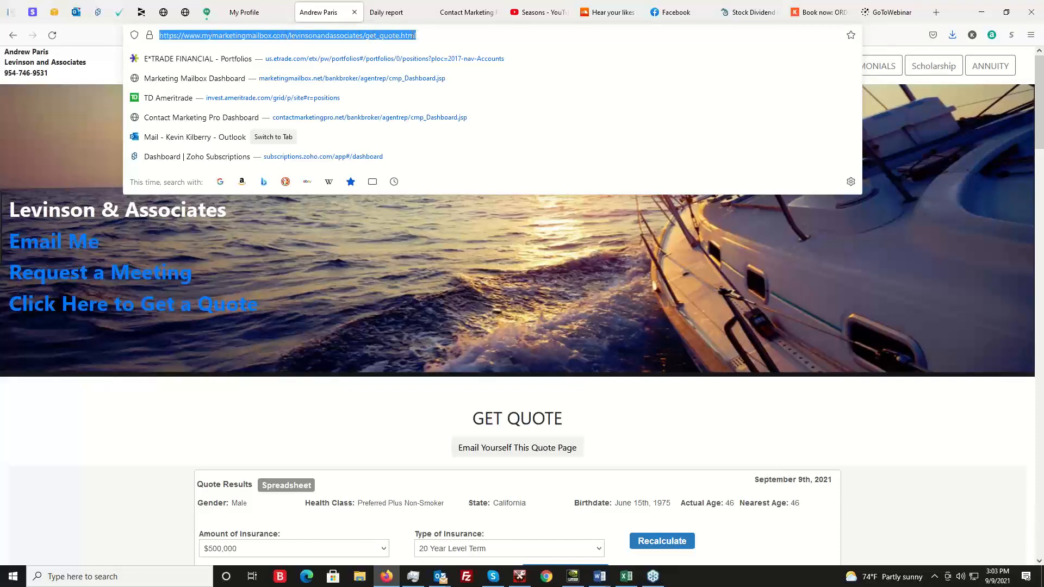
{"action": "key", "text": "Escape"}
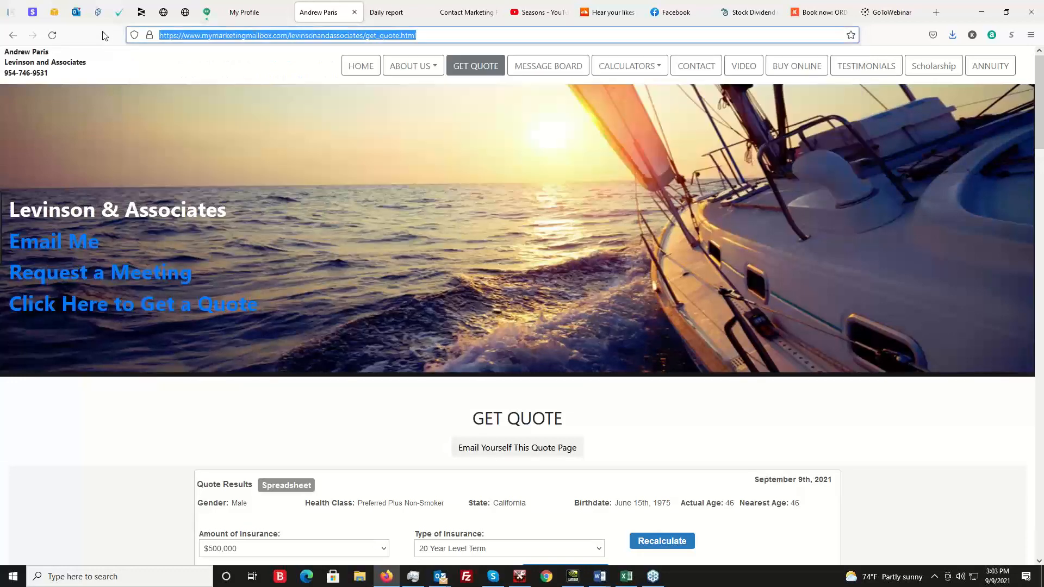
{"action": "left_click", "coordinate": [246, 70]}
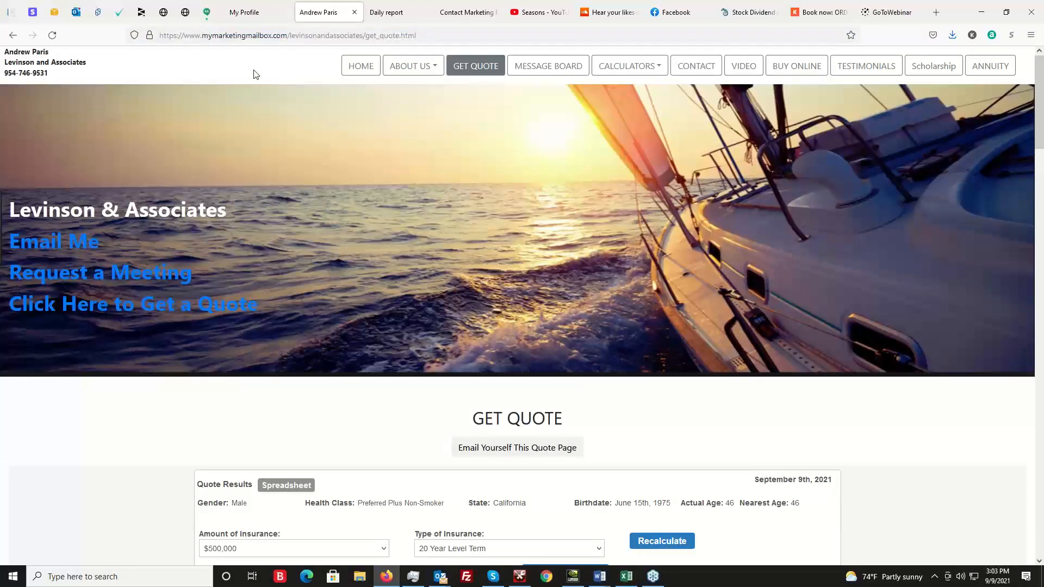
Look over the quote results once more and open the published site's Buy Online page.
{"action": "scroll", "coordinate": [504, 262], "scroll_direction": "down", "scroll_amount": 3}
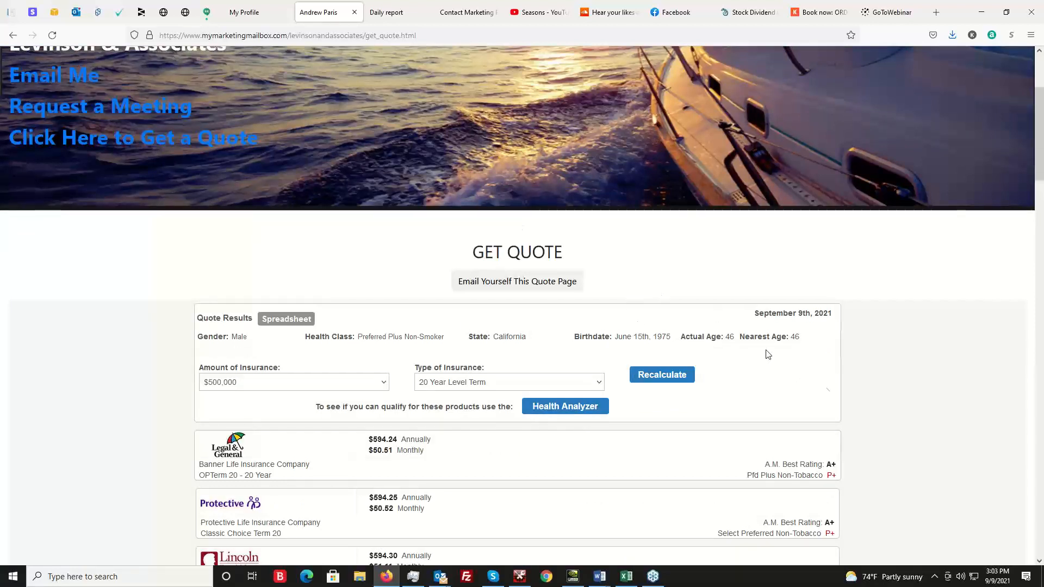
{"action": "scroll", "coordinate": [909, 406], "scroll_direction": "up", "scroll_amount": 1}
{"action": "scroll", "coordinate": [911, 411], "scroll_direction": "up", "scroll_amount": 2}
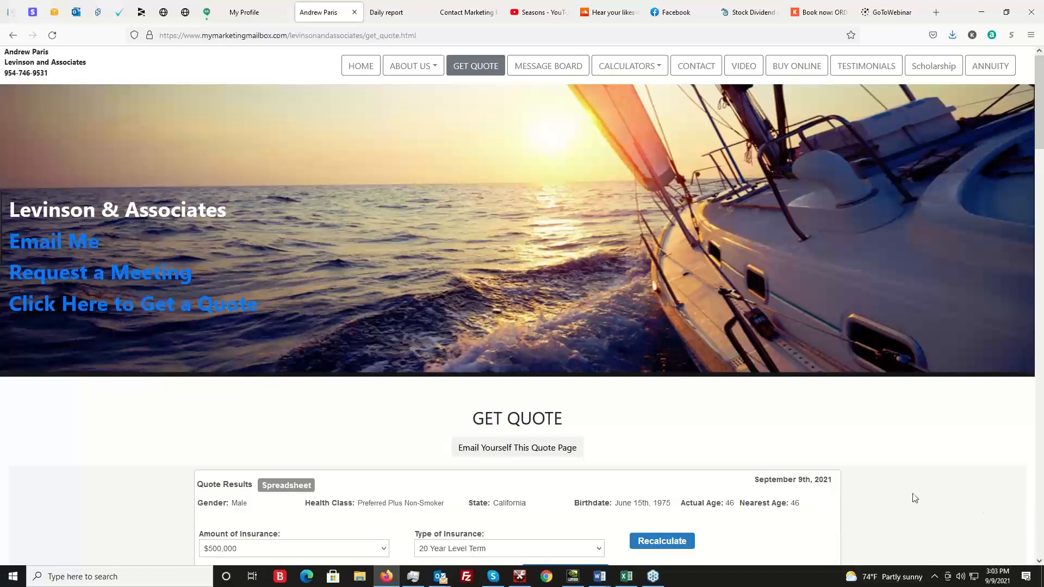
{"action": "left_click", "coordinate": [796, 66]}
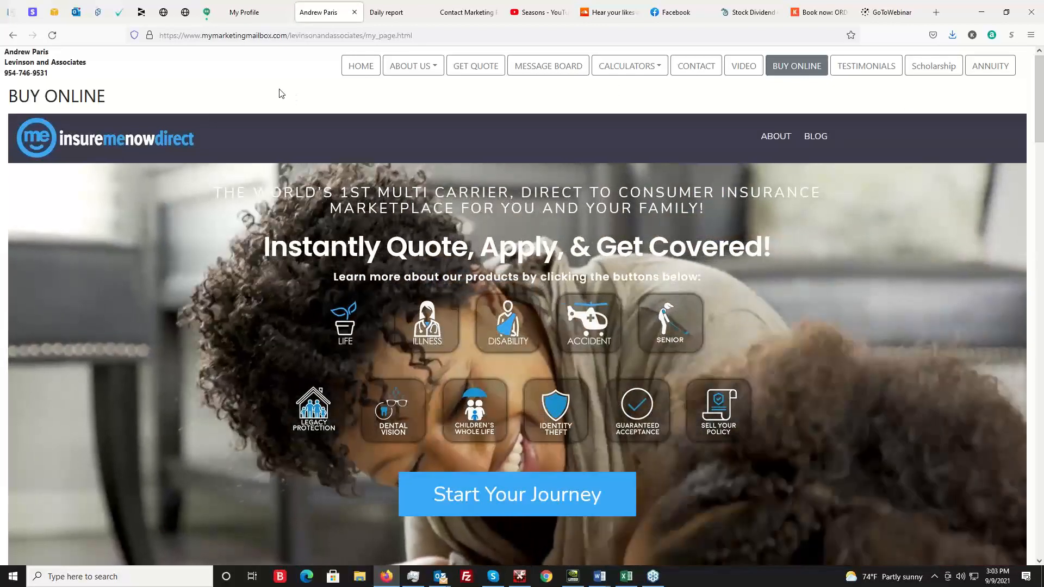
Return to the profile's website settings, open the Buy Online page's settings, and highlight its page header and page title.
{"action": "left_click", "coordinate": [242, 12]}
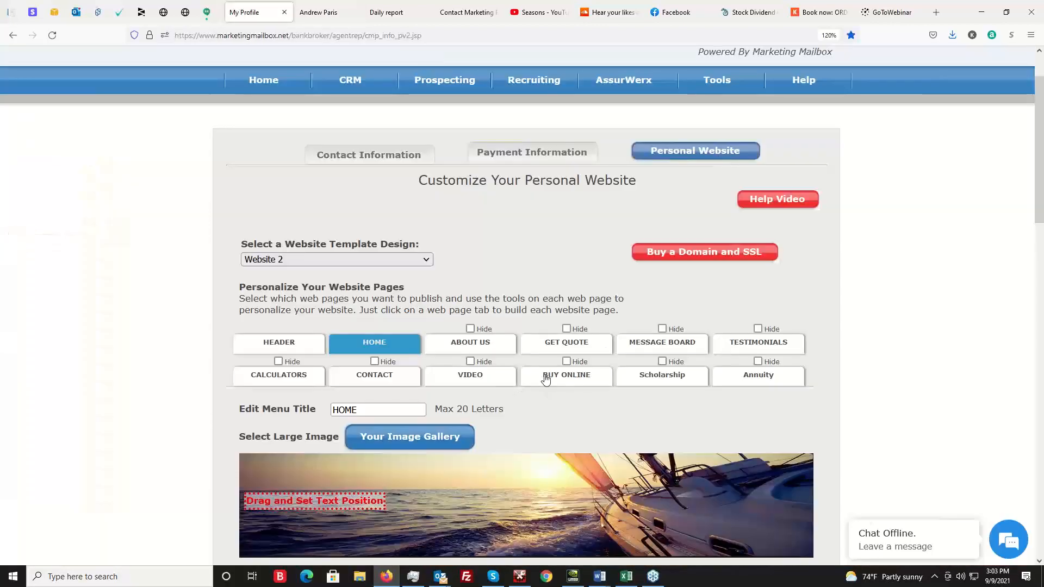
{"action": "left_click", "coordinate": [568, 376]}
{"action": "scroll", "coordinate": [929, 310], "scroll_direction": "down", "scroll_amount": 4}
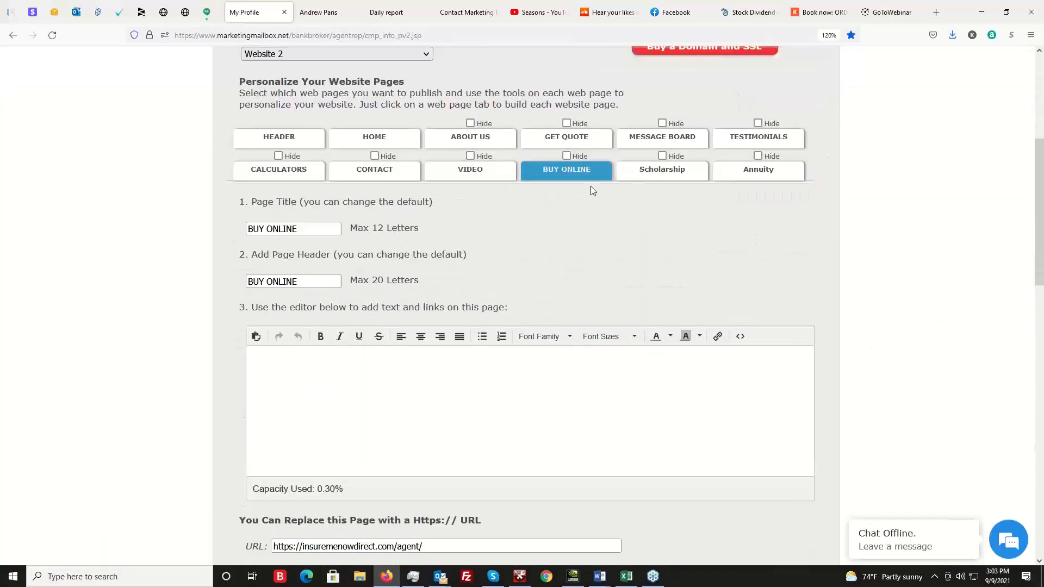
{"action": "scroll", "coordinate": [592, 212], "scroll_direction": "down", "scroll_amount": 1}
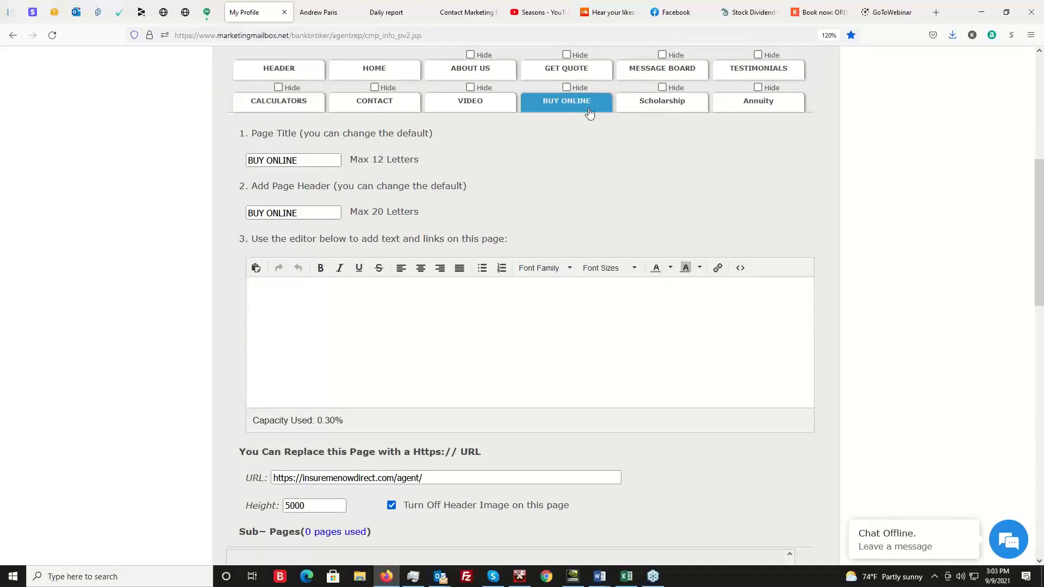
{"action": "scroll", "coordinate": [598, 165], "scroll_direction": "up", "scroll_amount": 1}
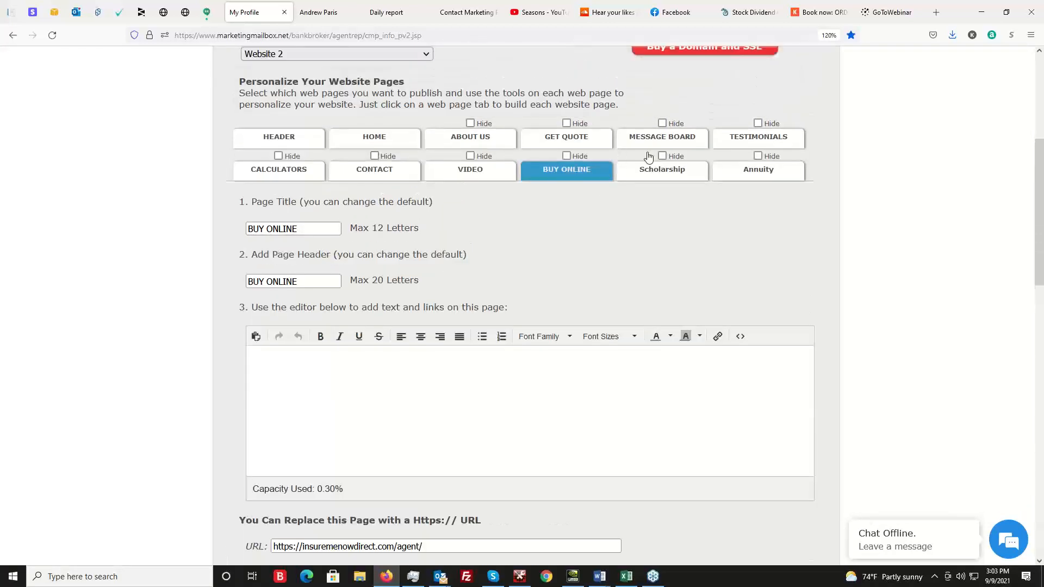
{"action": "left_click_drag", "start_coordinate": [316, 281], "coordinate": [236, 282]}
{"action": "left_click_drag", "start_coordinate": [308, 229], "coordinate": [232, 225]}
{"action": "left_click", "coordinate": [608, 245]}
Examine the Buy Online page's replacement URL, Height and Turn Off Header Image settings without changing them.
{"action": "scroll", "coordinate": [431, 256], "scroll_direction": "down", "scroll_amount": 4}
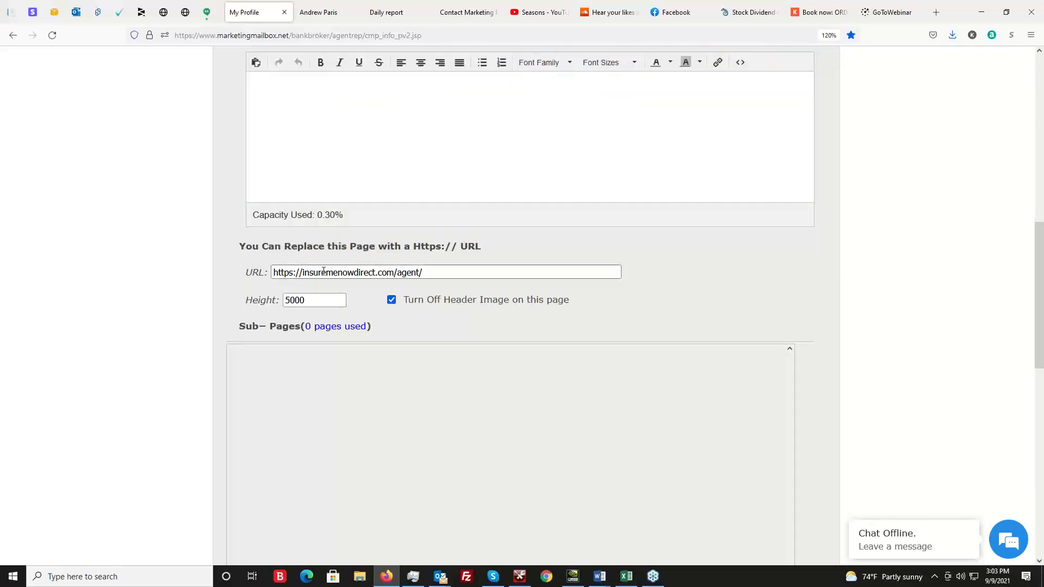
{"action": "left_click_drag", "start_coordinate": [457, 269], "coordinate": [237, 278]}
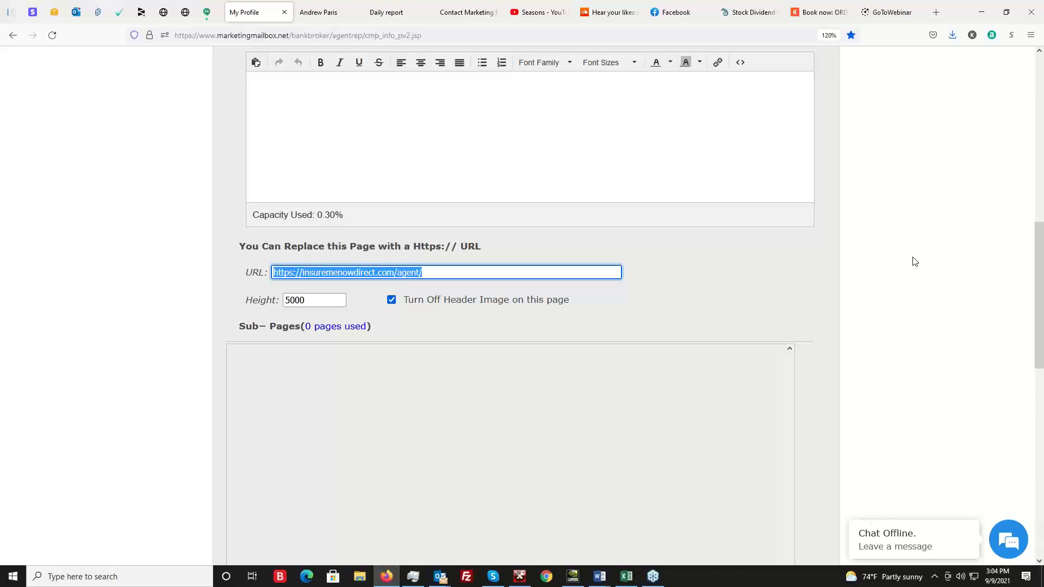
{"action": "scroll", "coordinate": [540, 300], "scroll_direction": "up", "scroll_amount": 6}
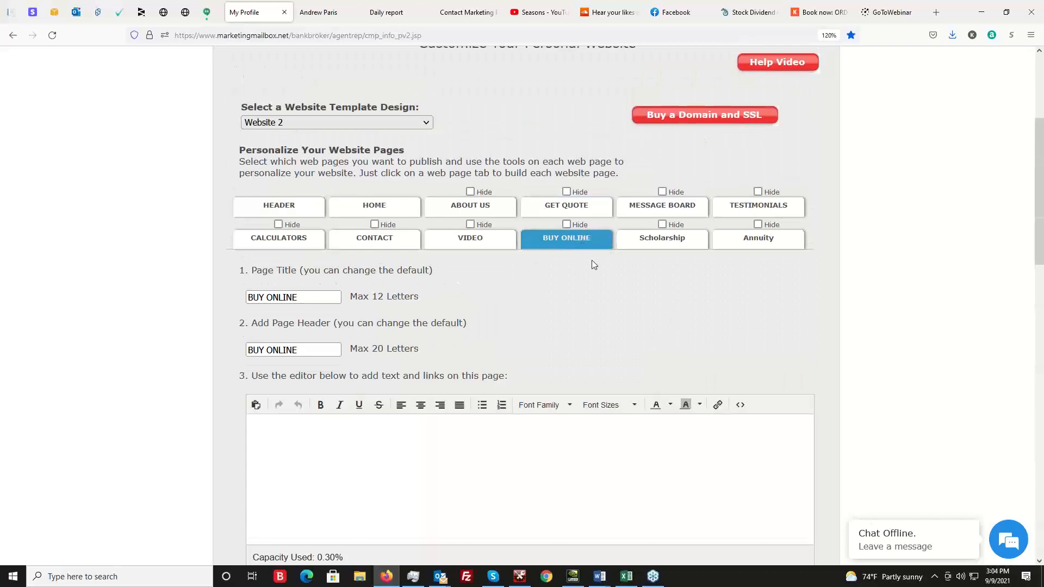
{"action": "scroll", "coordinate": [619, 302], "scroll_direction": "down", "scroll_amount": 1}
{"action": "scroll", "coordinate": [618, 303], "scroll_direction": "down", "scroll_amount": 5}
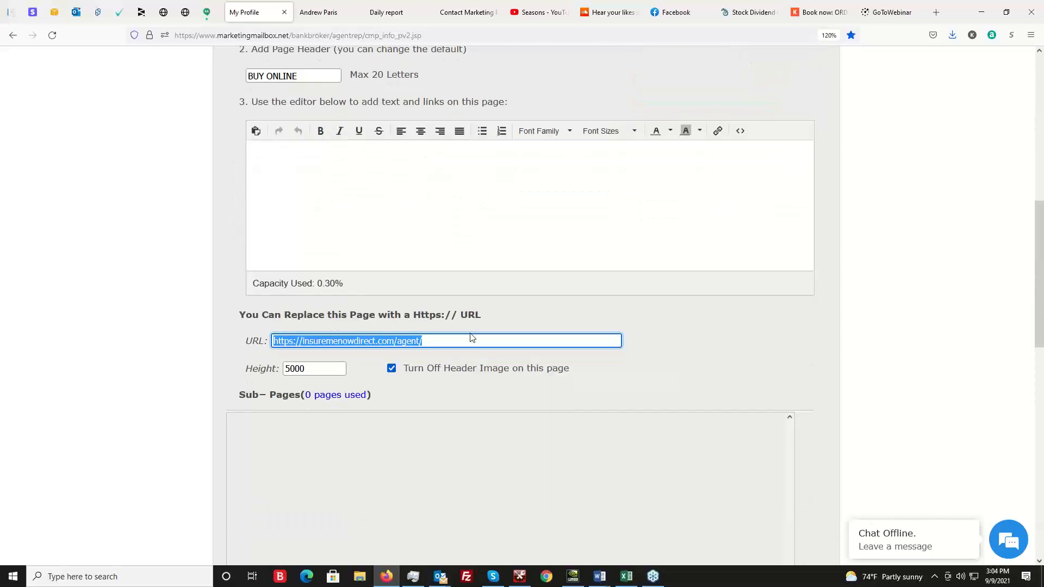
{"action": "left_click_drag", "start_coordinate": [468, 341], "coordinate": [241, 353]}
{"action": "left_click", "coordinate": [552, 313]}
{"action": "left_click_drag", "start_coordinate": [318, 369], "coordinate": [275, 368]}
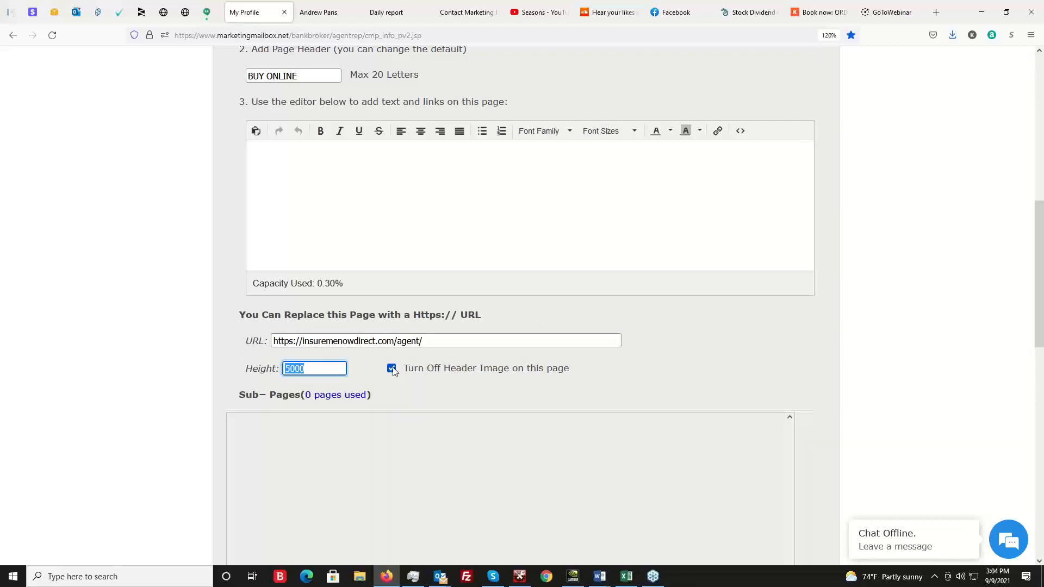
{"action": "left_click", "coordinate": [781, 352]}
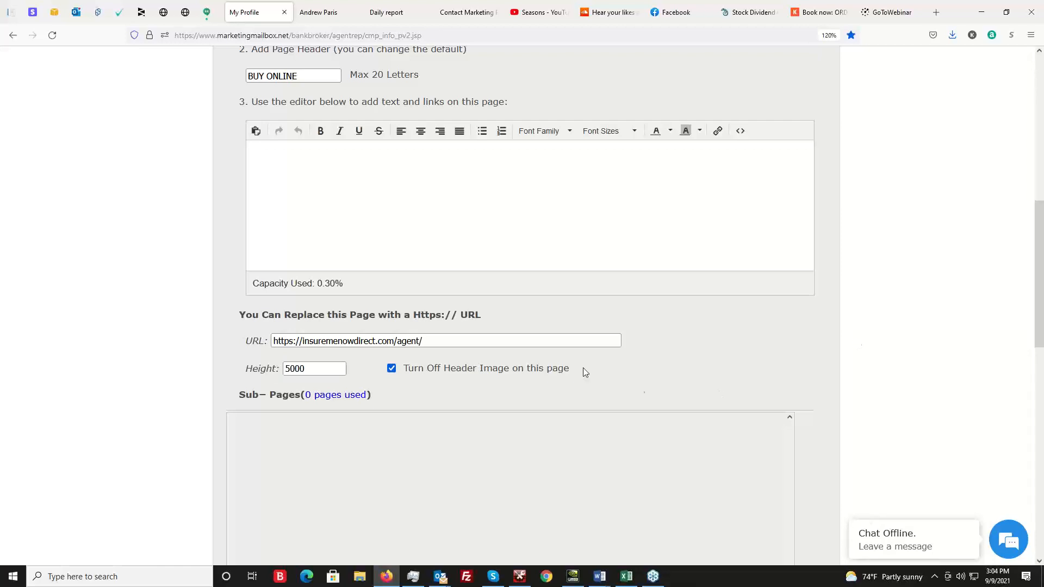
Go back to the published site, view its Get Quote and Home pages, and show the About Us sub-pages.
{"action": "scroll", "coordinate": [731, 361], "scroll_direction": "up", "scroll_amount": 5}
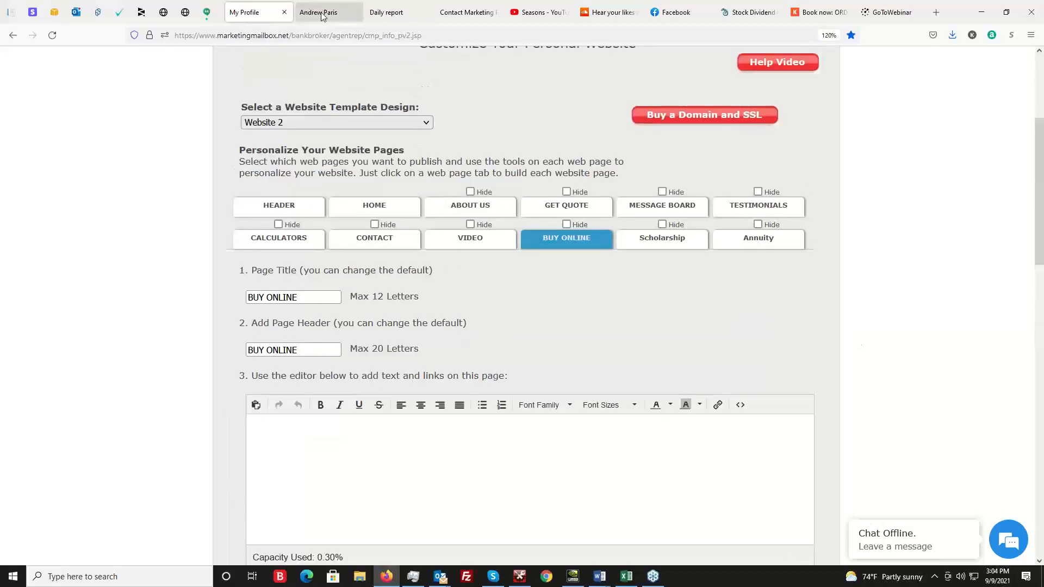
{"action": "left_click", "coordinate": [345, 18]}
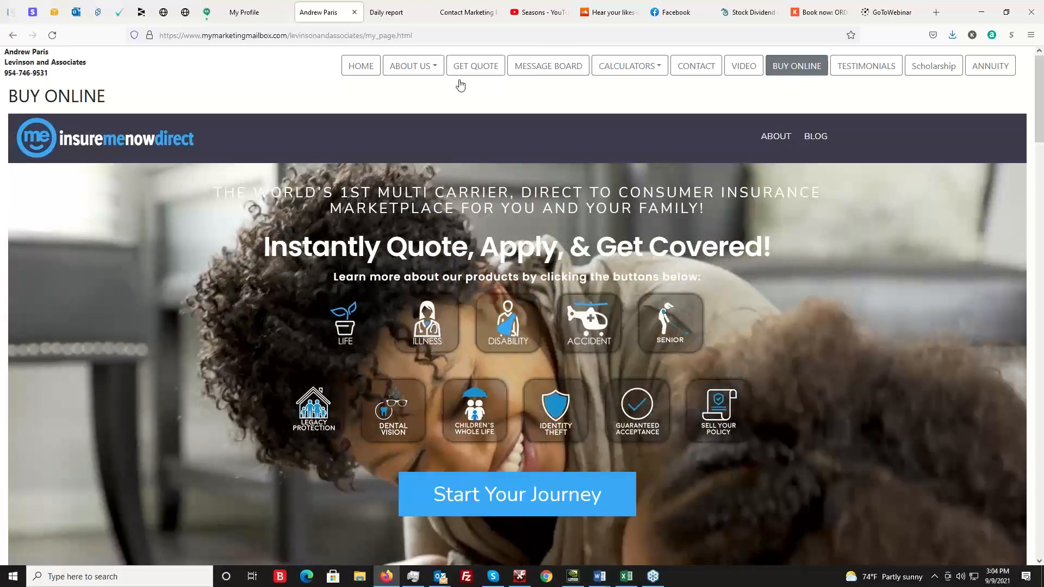
{"action": "left_click", "coordinate": [476, 70]}
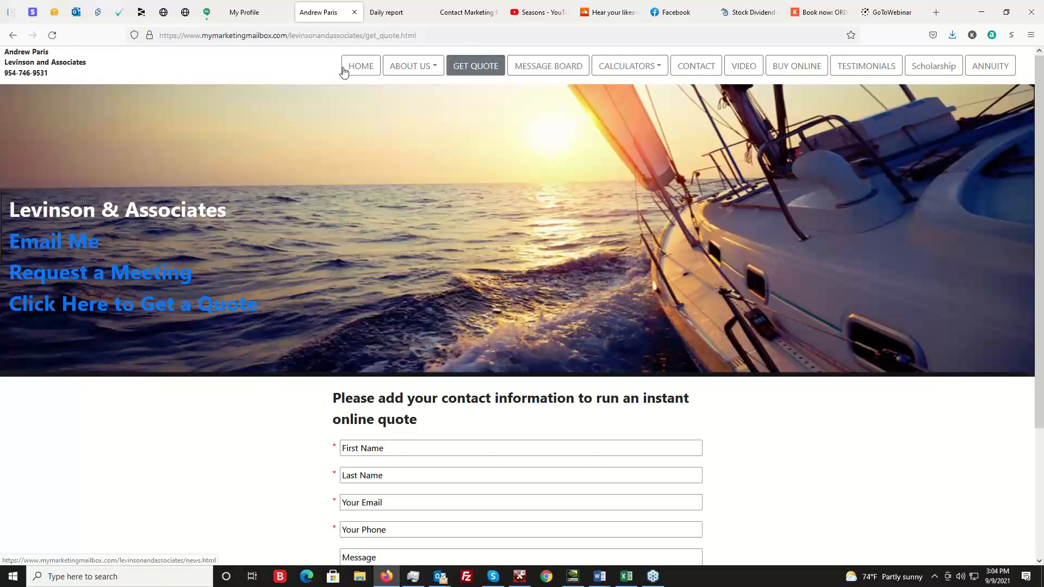
{"action": "left_click", "coordinate": [366, 71]}
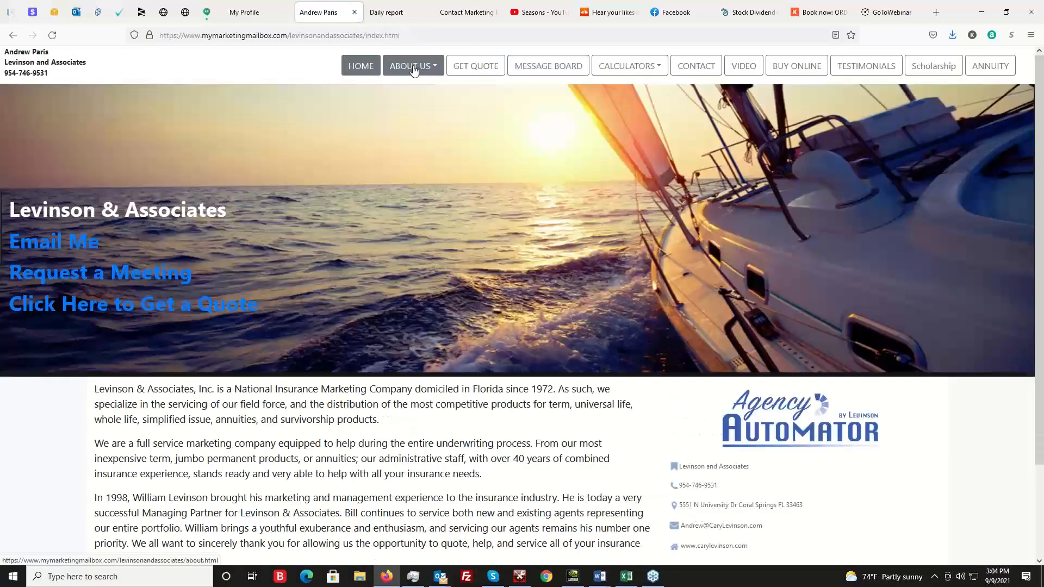
{"action": "left_click", "coordinate": [411, 68]}
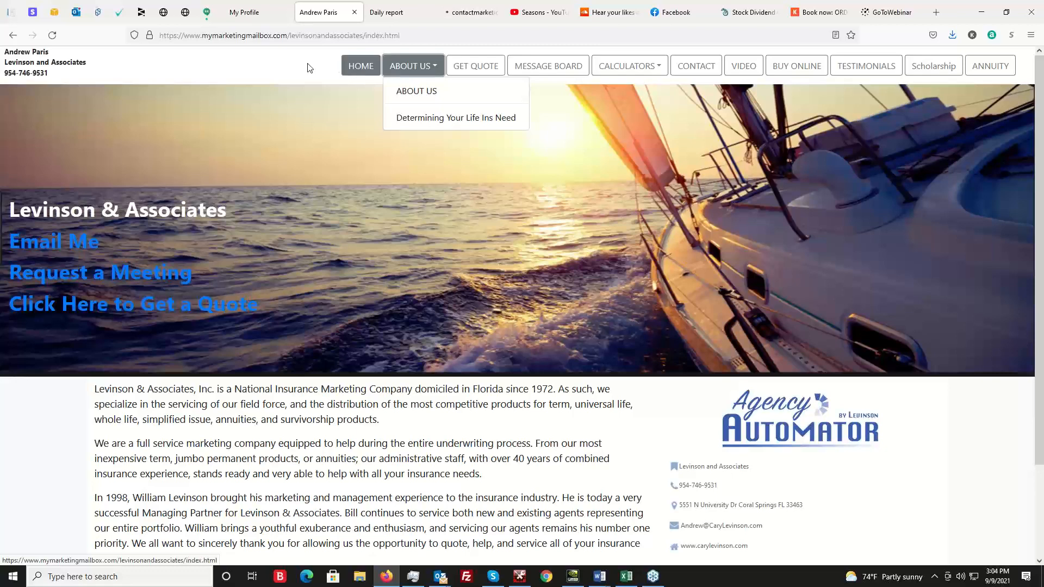
Open the published site's Video page and look over the featured video and the selectable videos below it.
{"action": "left_click", "coordinate": [749, 69]}
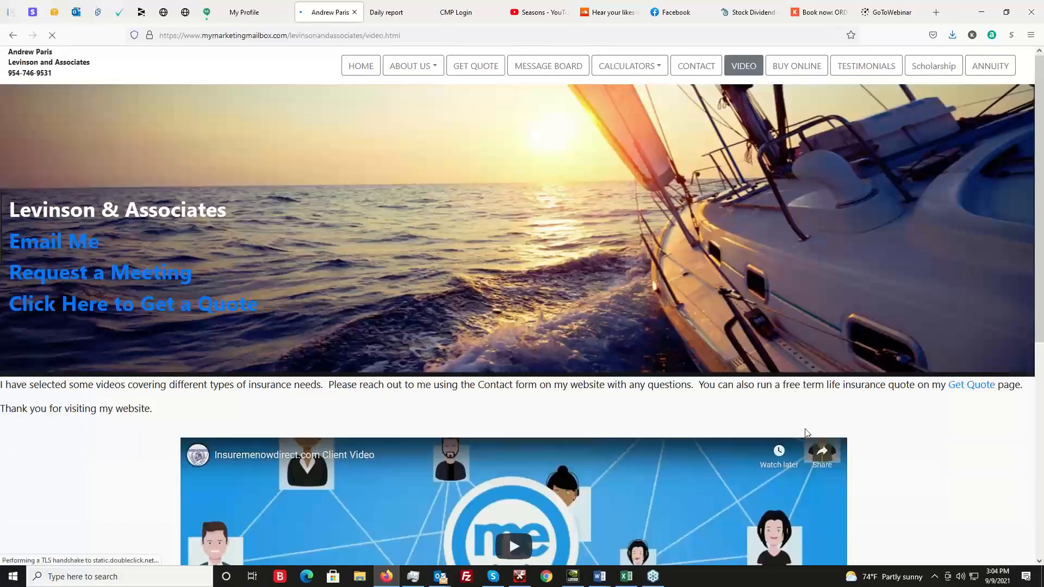
{"action": "scroll", "coordinate": [946, 372], "scroll_direction": "down", "scroll_amount": 4}
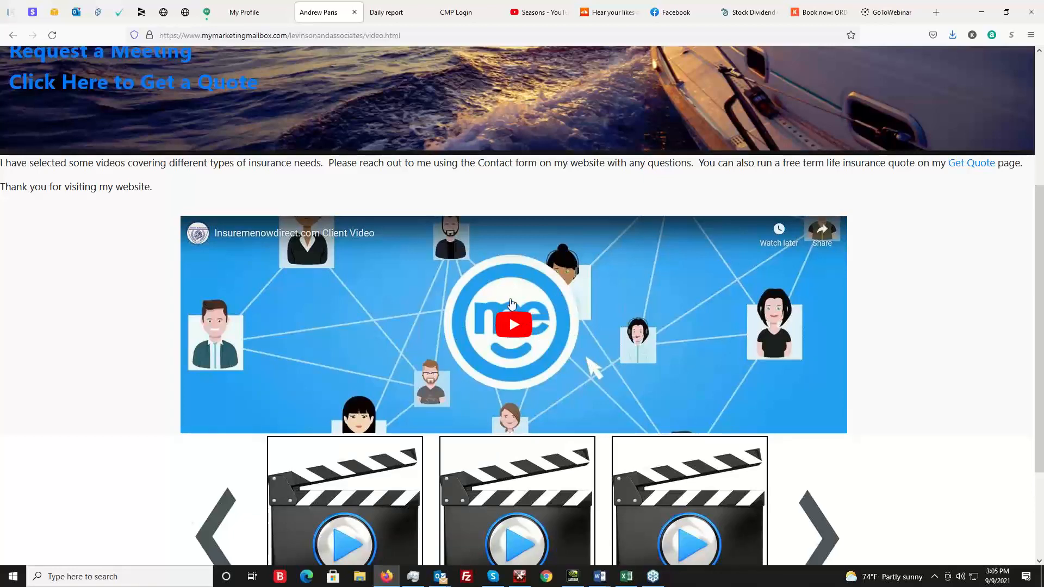
{"action": "scroll", "coordinate": [500, 308], "scroll_direction": "down", "scroll_amount": 1}
{"action": "scroll", "coordinate": [501, 309], "scroll_direction": "down", "scroll_amount": 2}
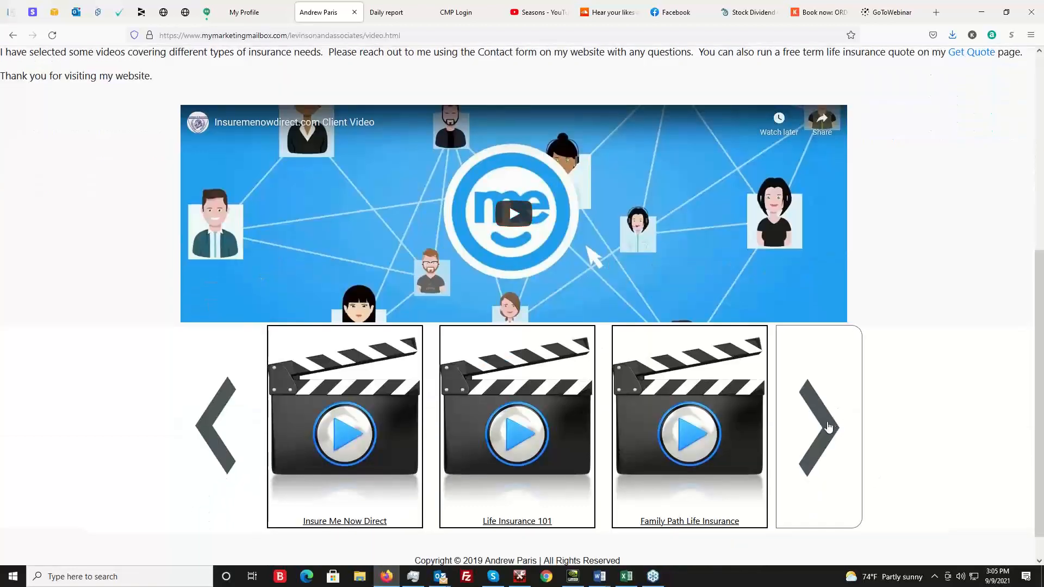
{"action": "scroll", "coordinate": [919, 443], "scroll_direction": "up", "scroll_amount": 4}
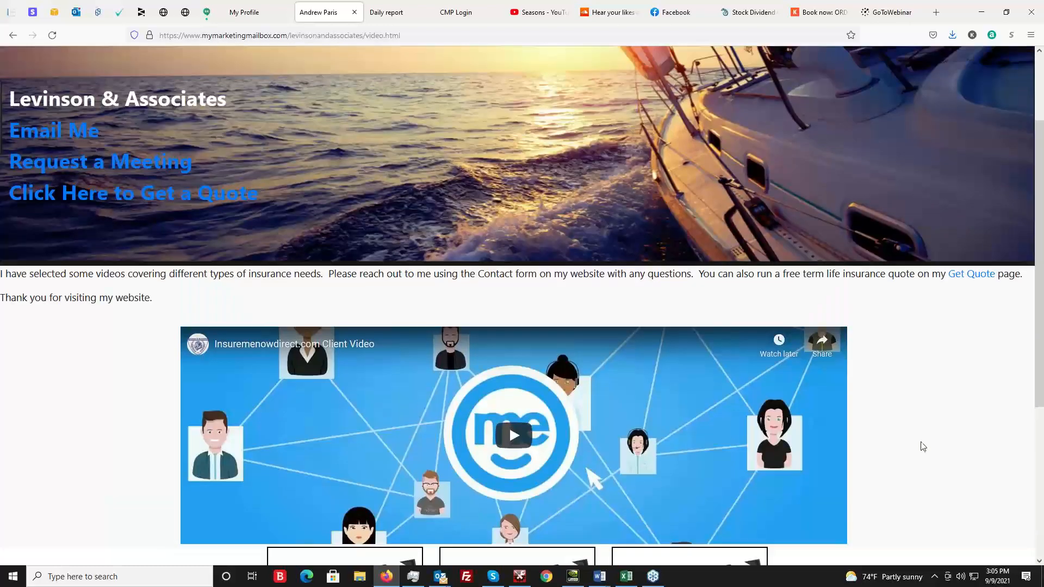
{"action": "scroll", "coordinate": [932, 456], "scroll_direction": "up", "scroll_amount": 2}
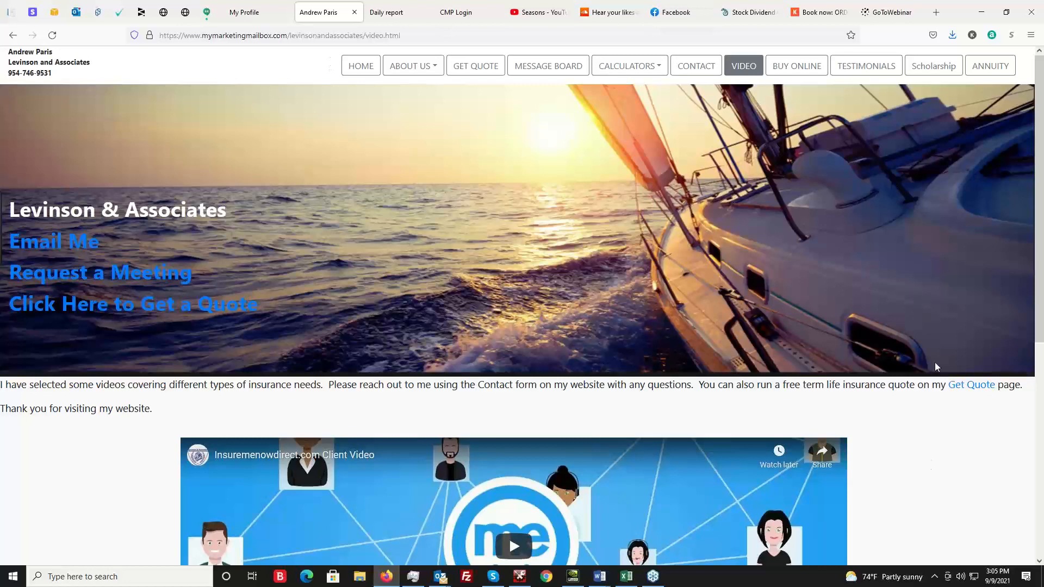
View the published site's Annuity, Scholarship, Testimonials, Contact and Message Board pages, ending on the Home page.
{"action": "left_click", "coordinate": [992, 68]}
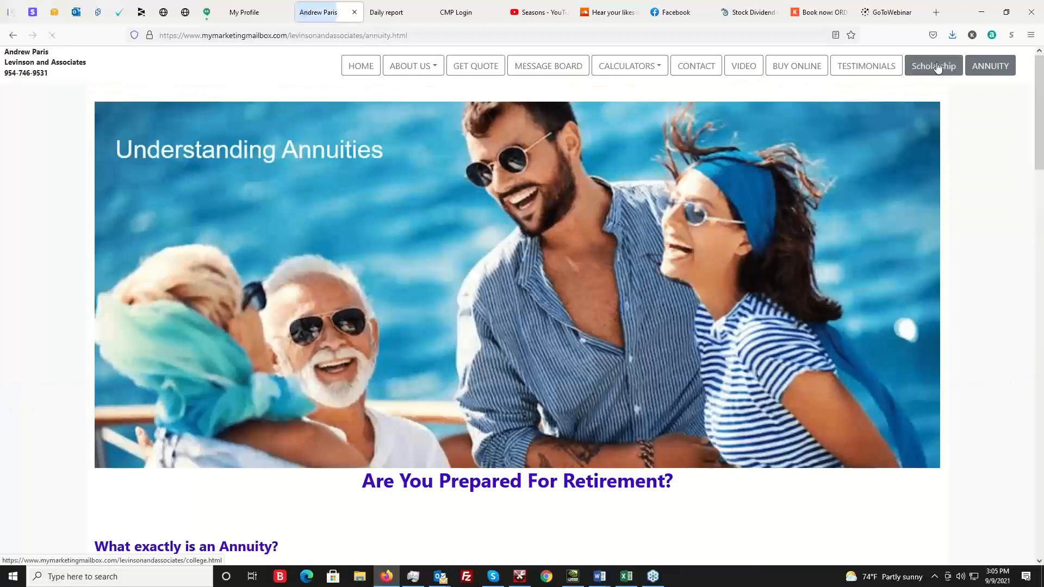
{"action": "left_click", "coordinate": [921, 68]}
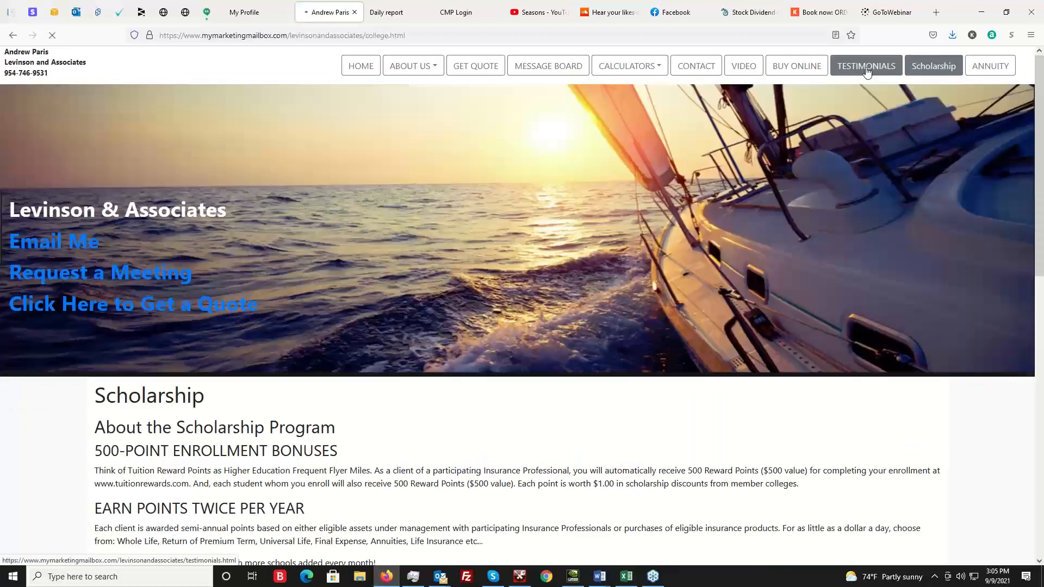
{"action": "left_click", "coordinate": [866, 70]}
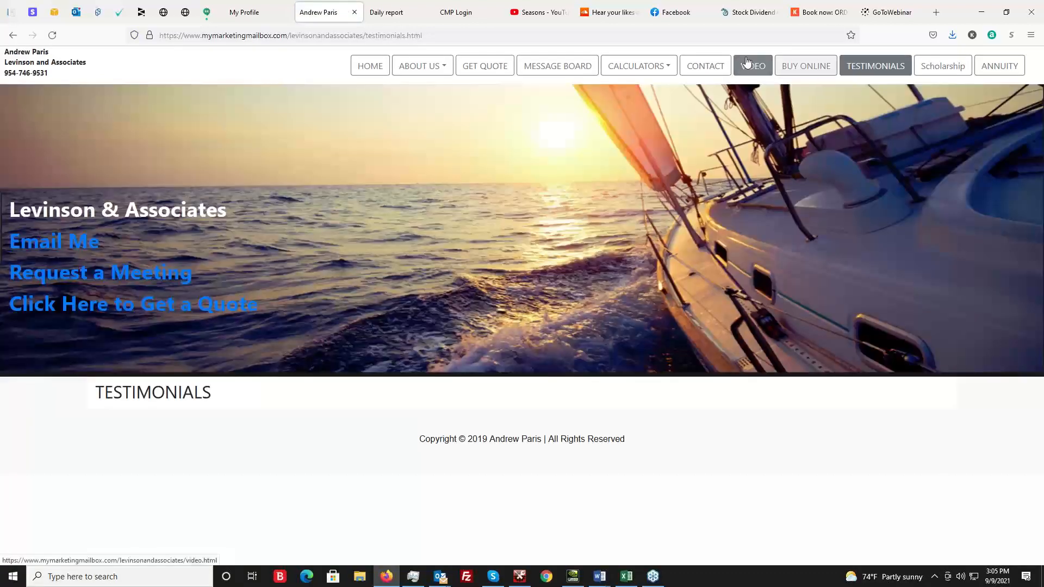
{"action": "left_click", "coordinate": [704, 66]}
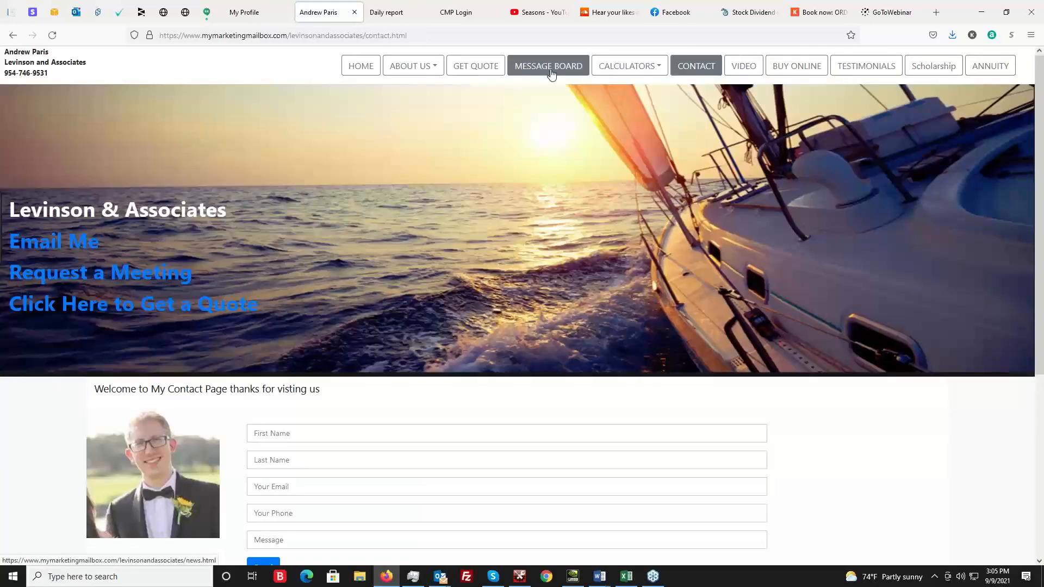
{"action": "left_click", "coordinate": [550, 70]}
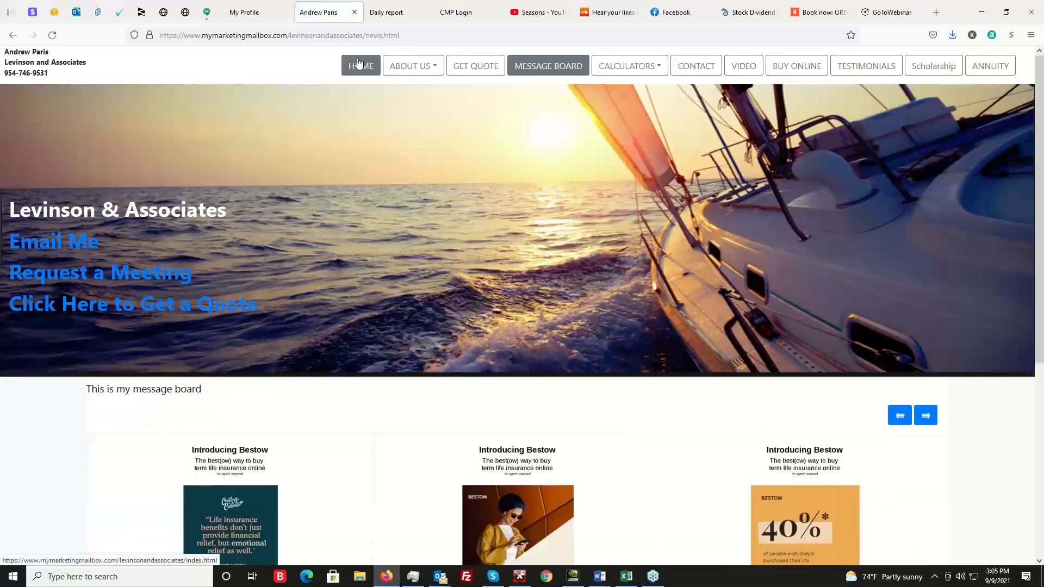
{"action": "left_click", "coordinate": [360, 65]}
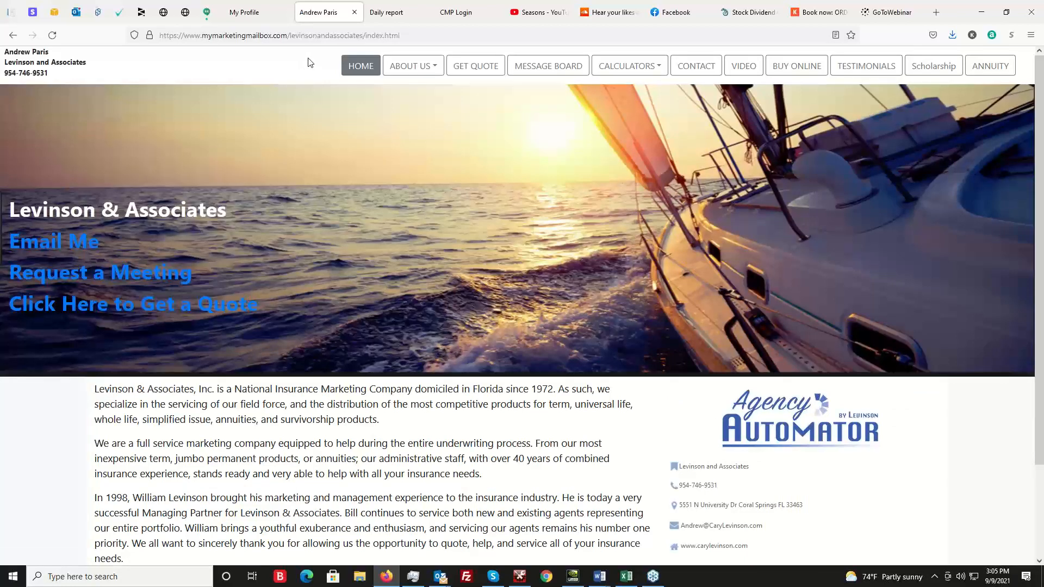
Return to the Agency Automator profile page and start a prospecting campaign with Send Campaign.
{"action": "left_click", "coordinate": [259, 11]}
{"action": "scroll", "coordinate": [911, 408], "scroll_direction": "up", "scroll_amount": 4}
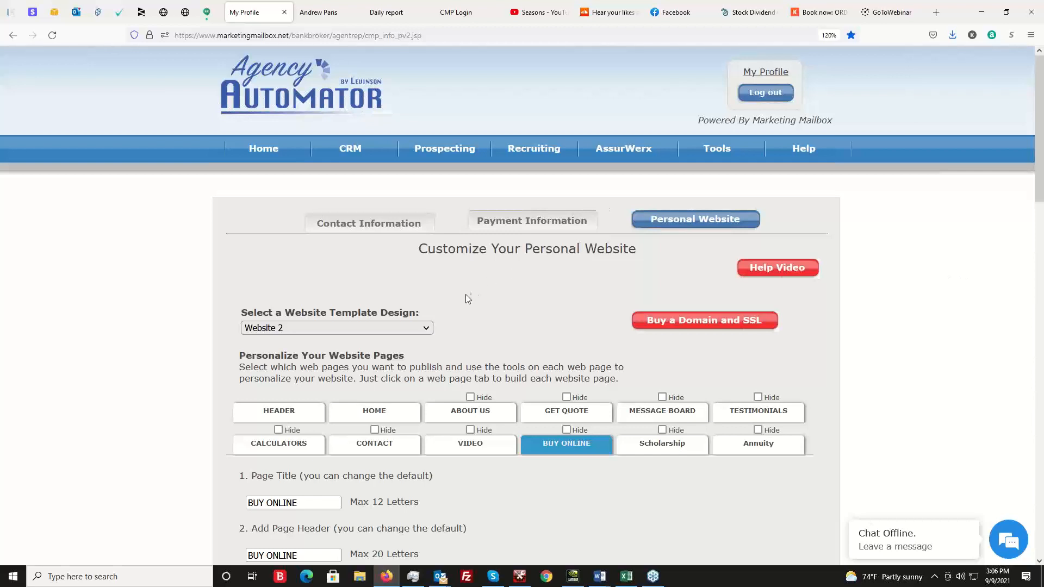
{"action": "mouse_move", "coordinate": [454, 150]}
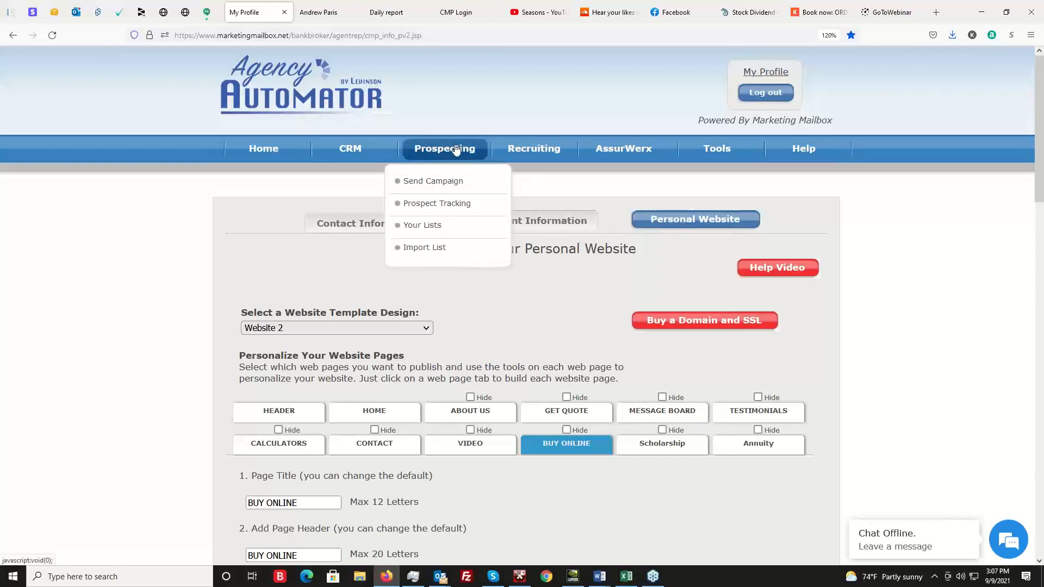
{"action": "left_click", "coordinate": [447, 181]}
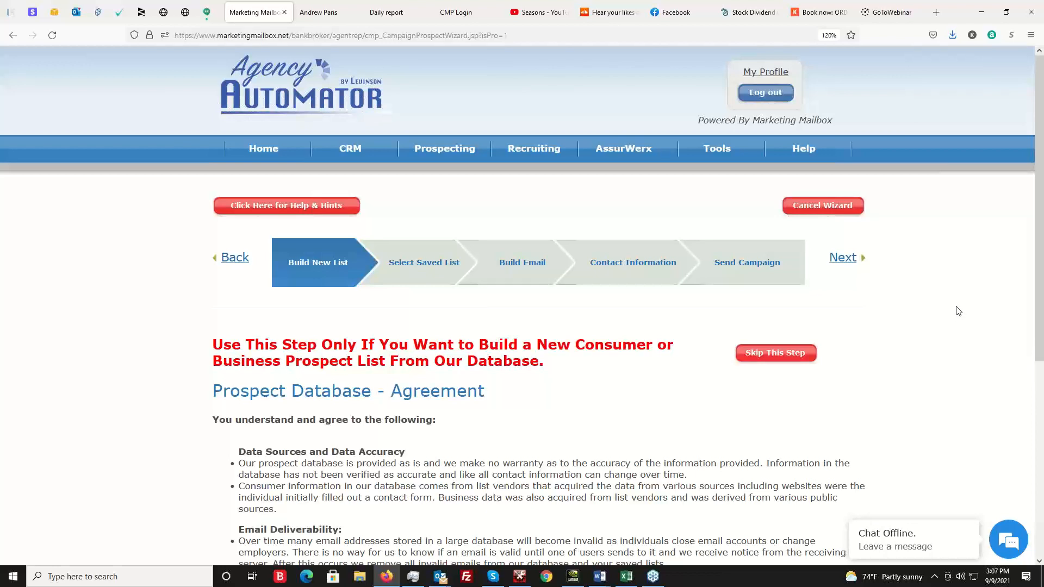
Accept the Prospect Database agreement and open the Consumer Database search for building a new list.
{"action": "mouse_move", "coordinate": [436, 154]}
{"action": "scroll", "coordinate": [613, 435], "scroll_direction": "down", "scroll_amount": 3}
{"action": "scroll", "coordinate": [613, 436], "scroll_direction": "down", "scroll_amount": 5}
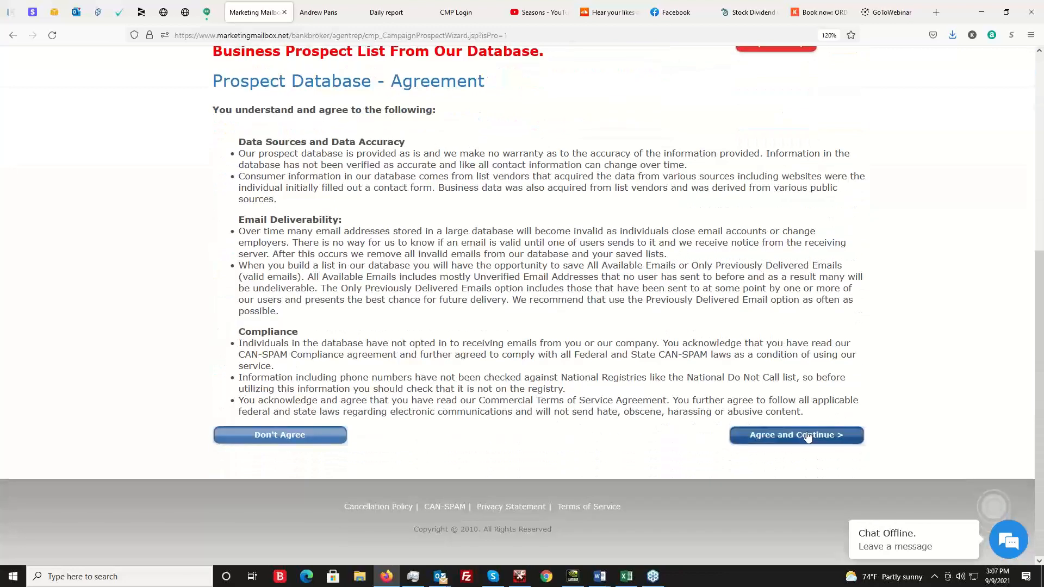
{"action": "left_click", "coordinate": [808, 434]}
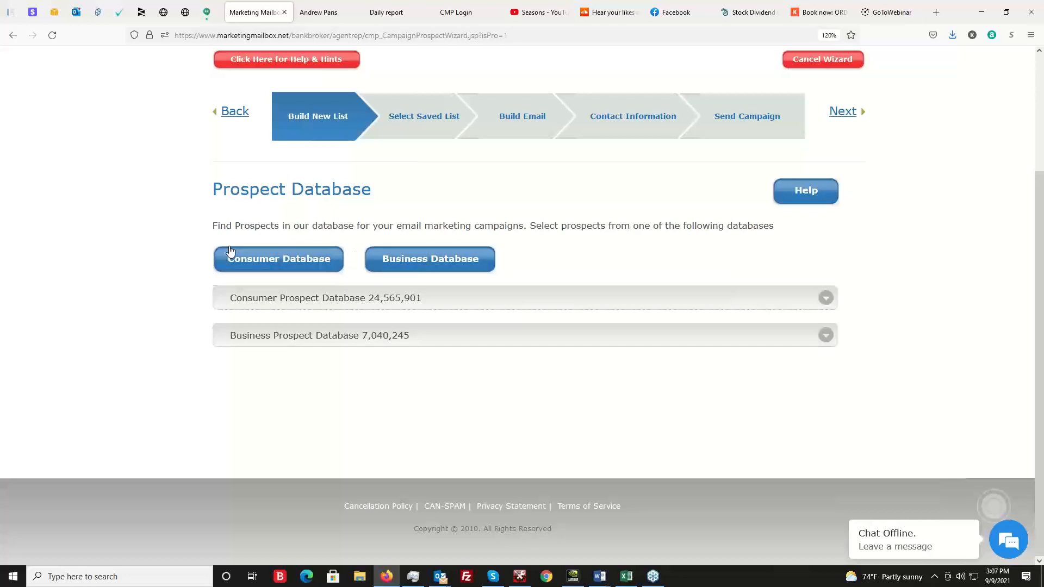
{"action": "left_click", "coordinate": [285, 262]}
{"action": "scroll", "coordinate": [3, 265], "scroll_direction": "down", "scroll_amount": 4}
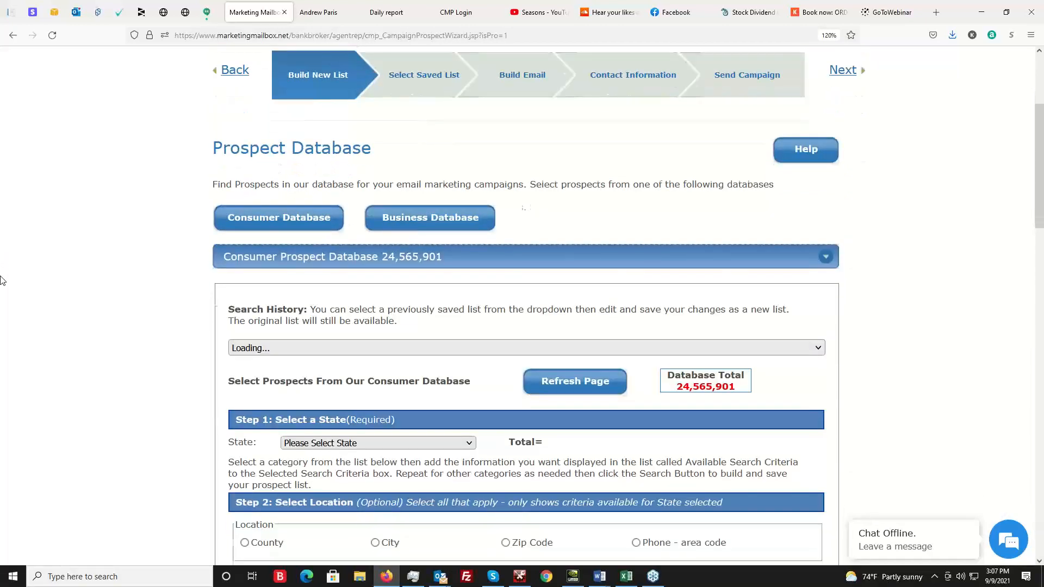
Set the state to FL and look over the location, birth date, other criteria and email domain filters of the consumer search.
{"action": "left_click", "coordinate": [358, 276]}
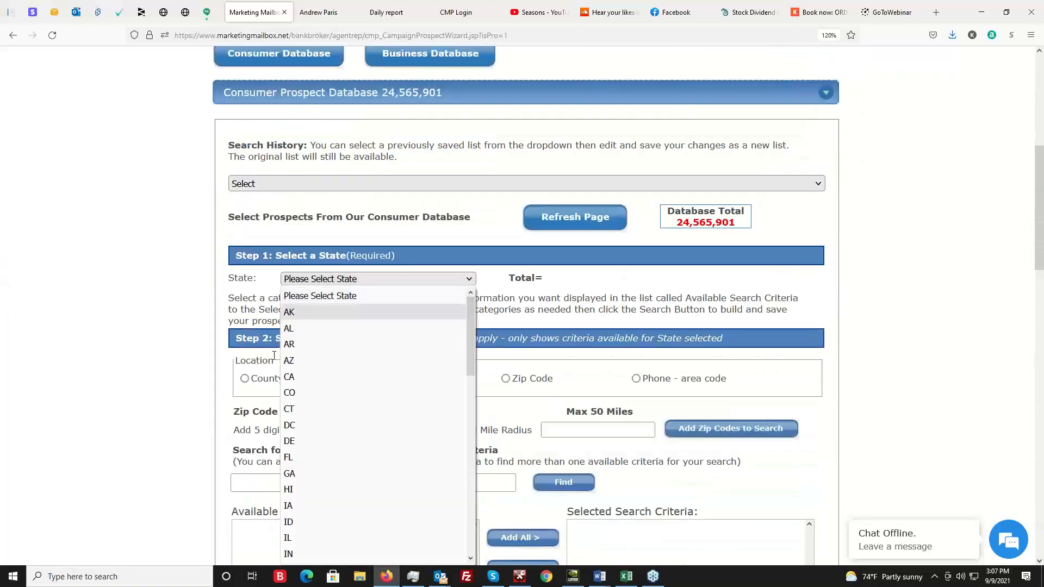
{"action": "left_click", "coordinate": [304, 457]}
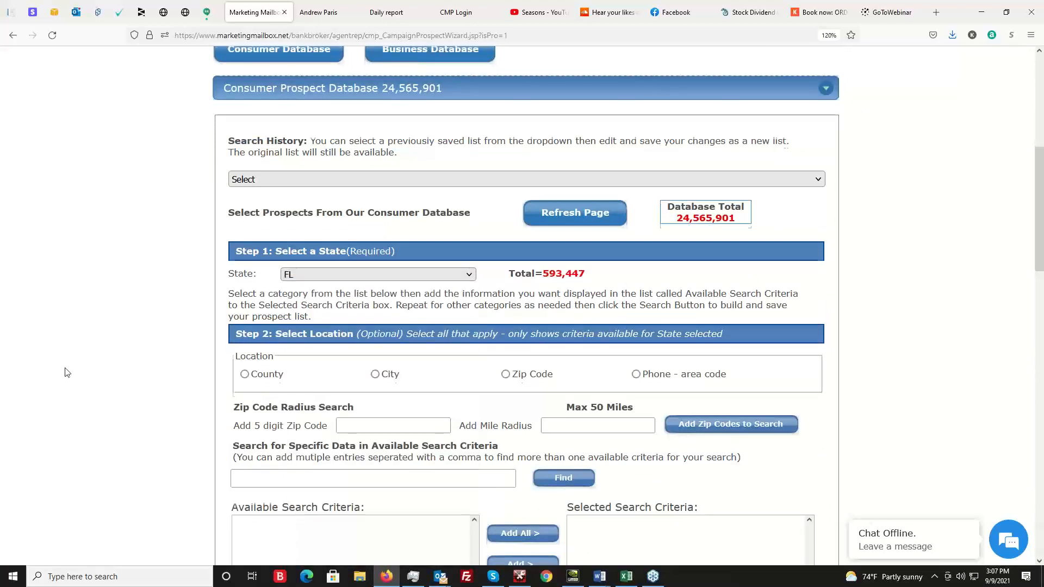
{"action": "scroll", "coordinate": [380, 296], "scroll_direction": "down", "scroll_amount": 3}
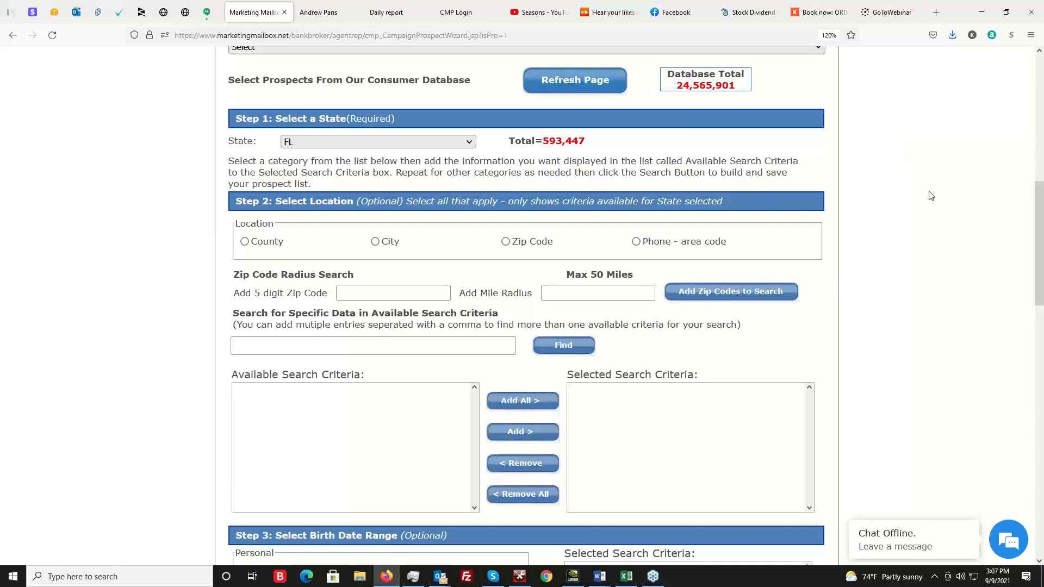
{"action": "scroll", "coordinate": [911, 245], "scroll_direction": "up", "scroll_amount": 1}
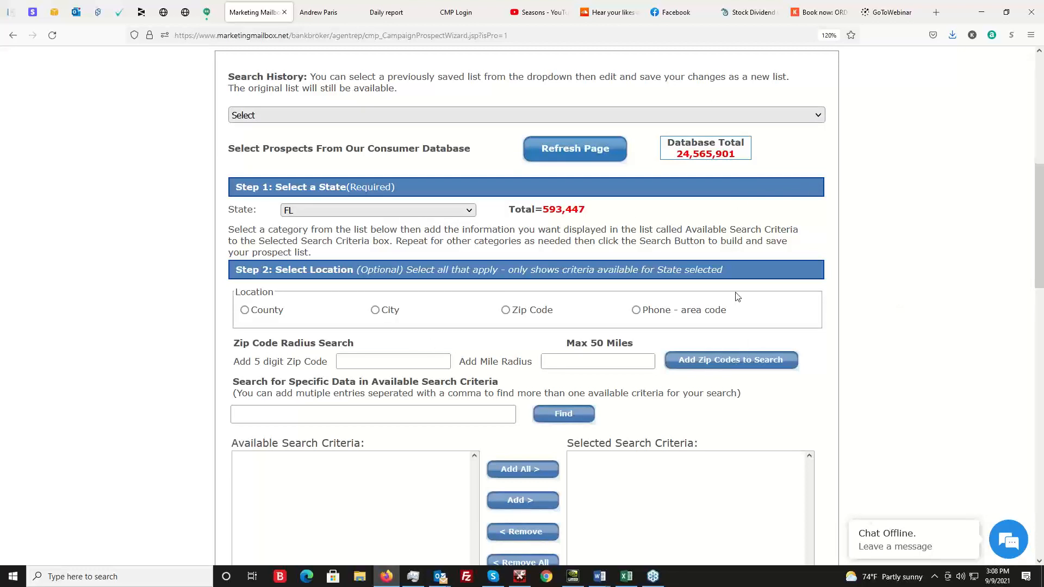
{"action": "scroll", "coordinate": [25, 292], "scroll_direction": "down", "scroll_amount": 2}
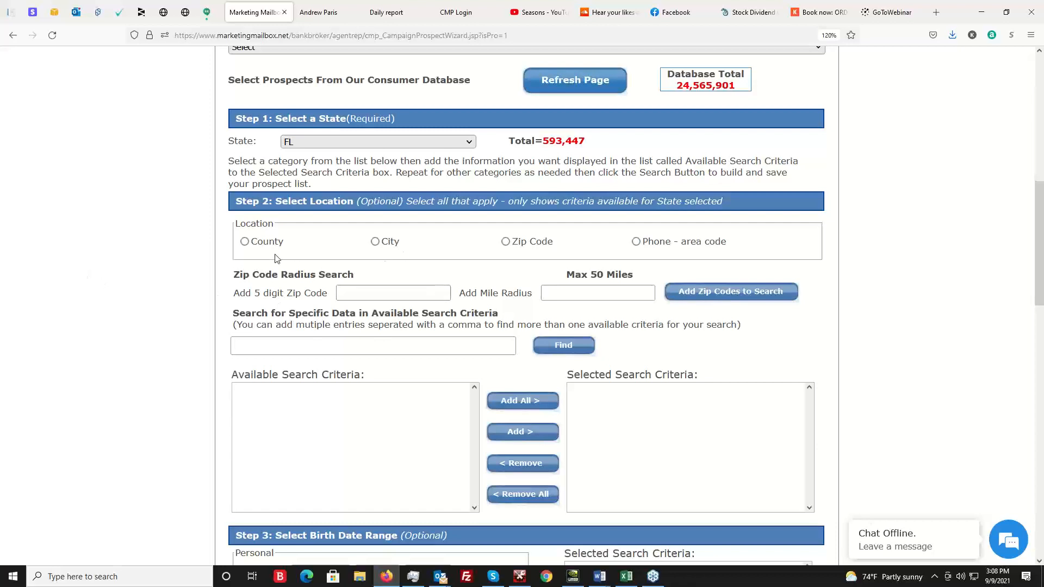
{"action": "scroll", "coordinate": [351, 280], "scroll_direction": "down", "scroll_amount": 10}
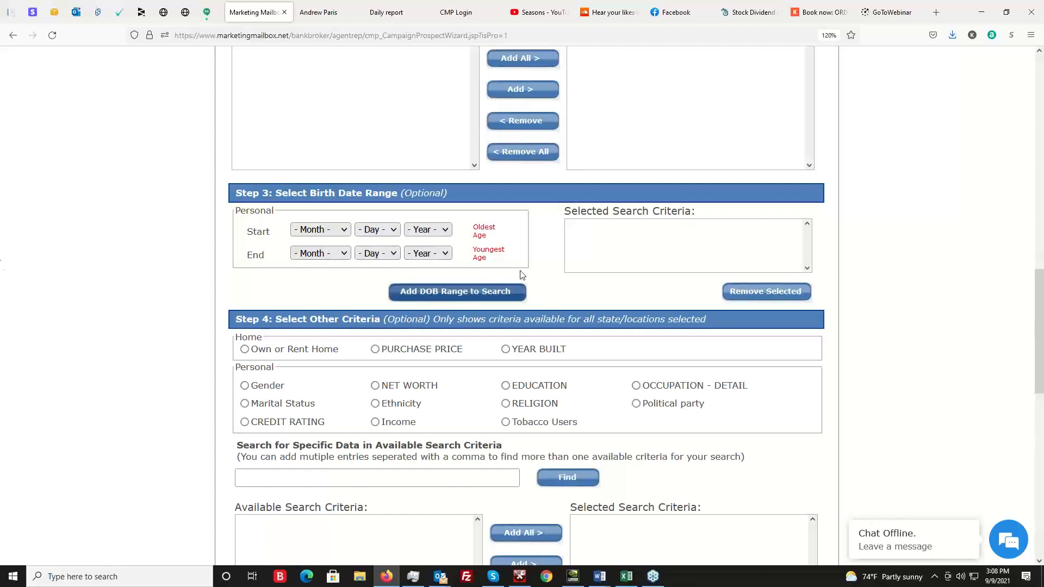
{"action": "scroll", "coordinate": [354, 214], "scroll_direction": "down", "scroll_amount": 2}
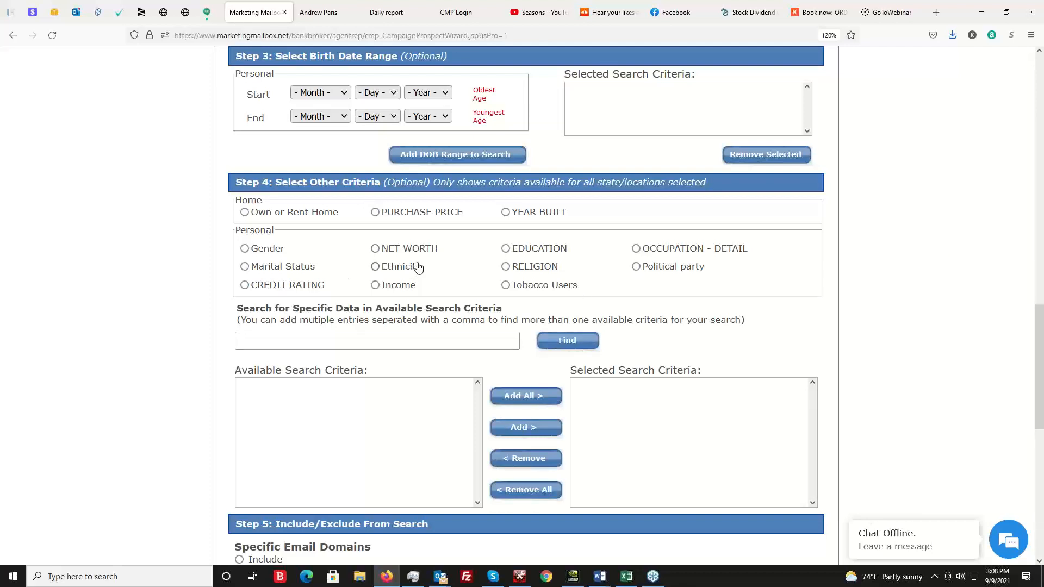
{"action": "scroll", "coordinate": [888, 346], "scroll_direction": "down", "scroll_amount": 1}
{"action": "scroll", "coordinate": [888, 347], "scroll_direction": "down", "scroll_amount": 5}
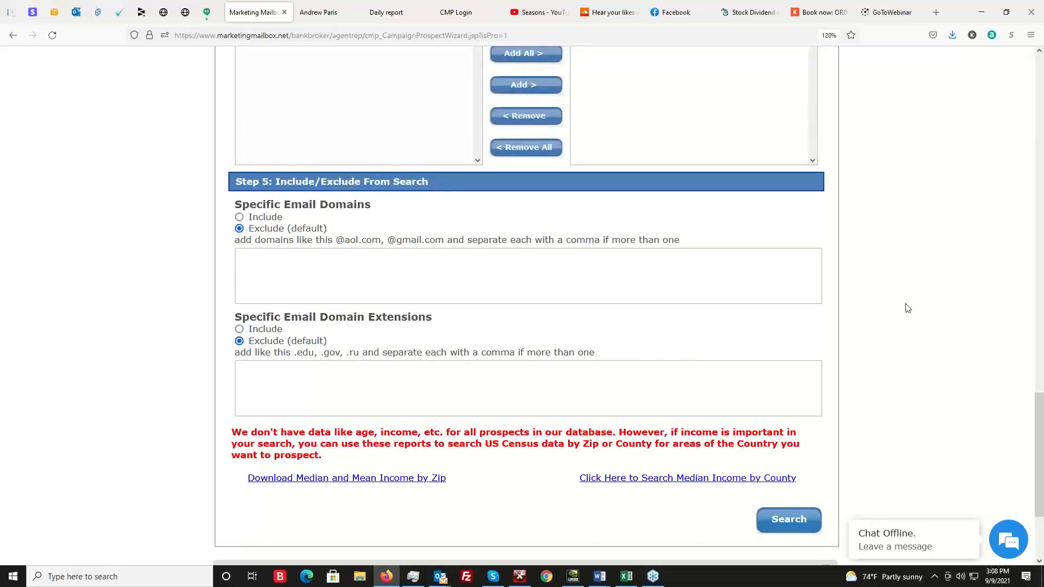
{"action": "scroll", "coordinate": [906, 304], "scroll_direction": "up", "scroll_amount": 10}
{"action": "scroll", "coordinate": [914, 287], "scroll_direction": "up", "scroll_amount": 10}
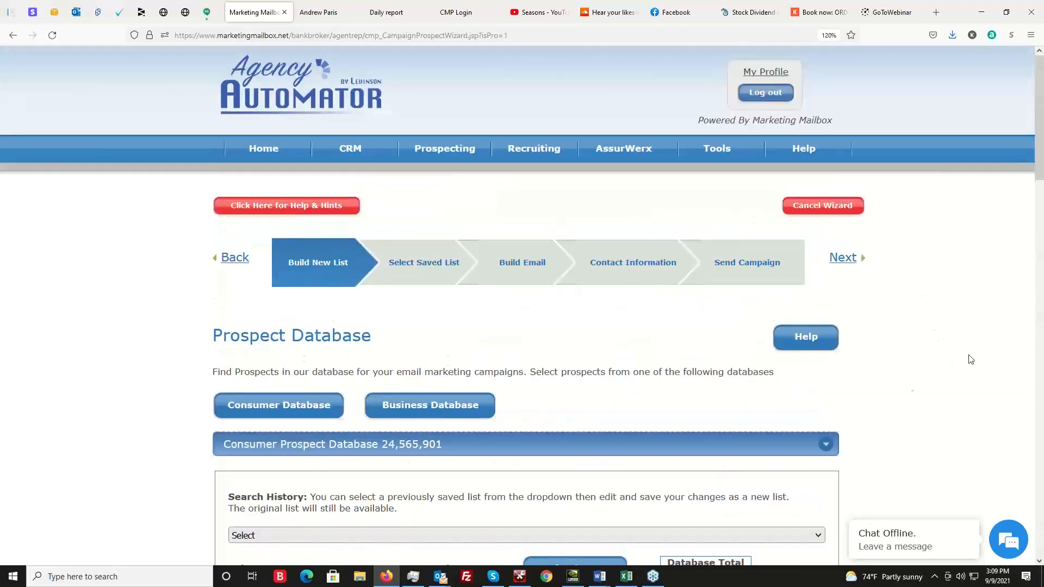
Restart the prospecting campaign with Send Campaign and skip ahead to the Build Email stage.
{"action": "mouse_move", "coordinate": [446, 155]}
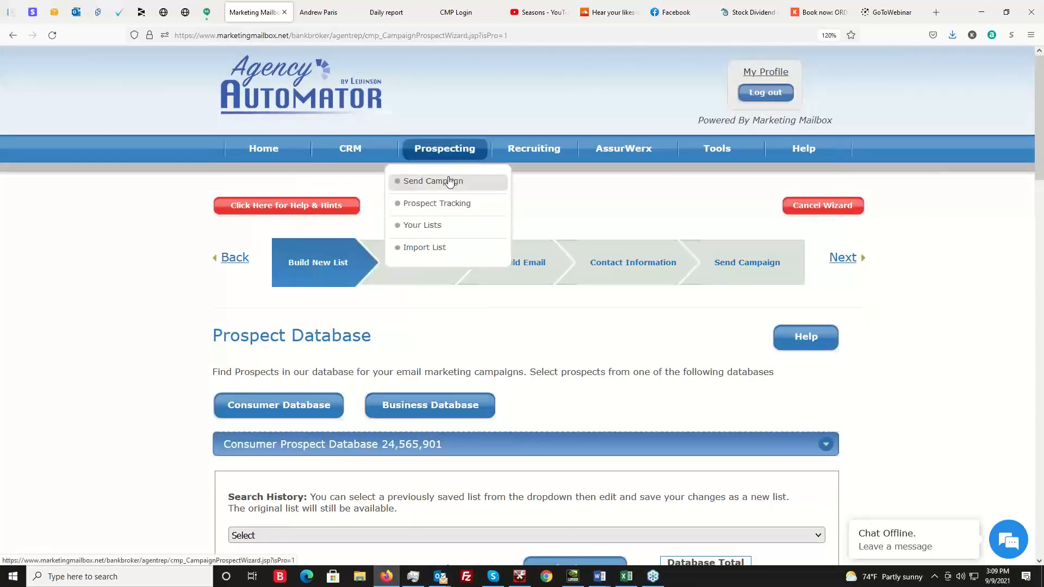
{"action": "left_click", "coordinate": [449, 182]}
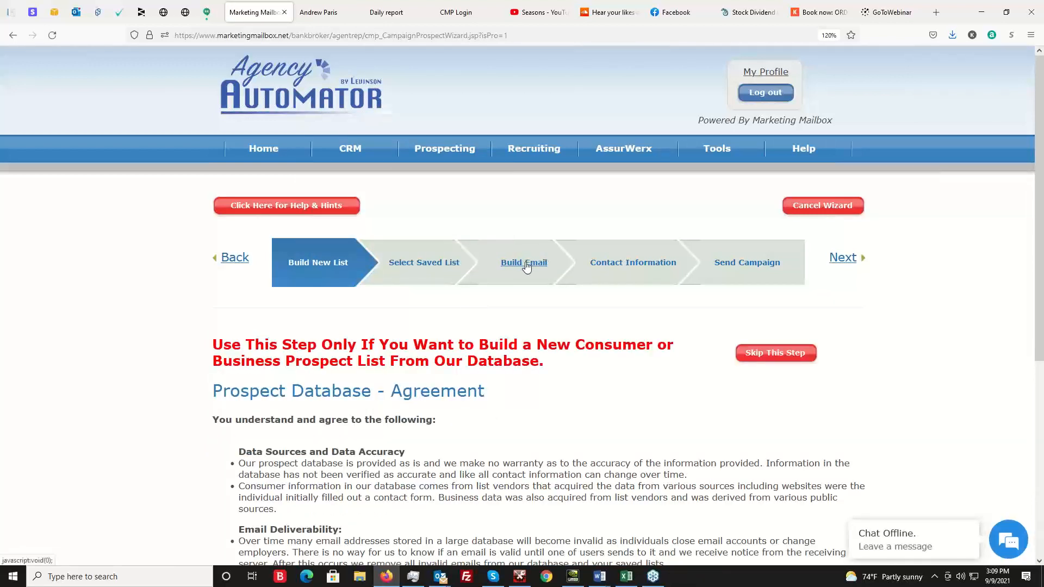
{"action": "left_click", "coordinate": [523, 265]}
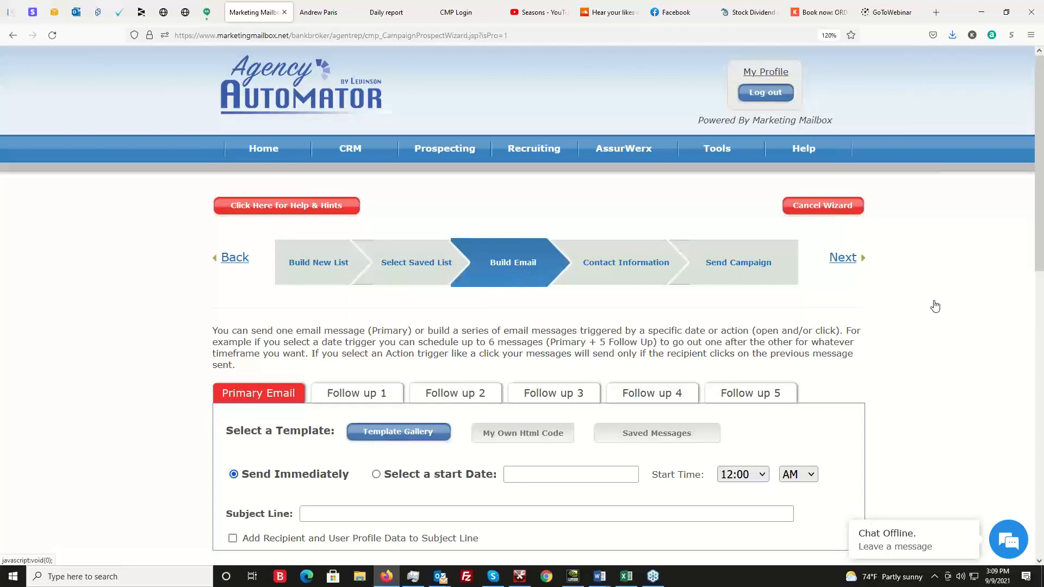
Look over the primary email settings and browse the Private, BlankNewsletter and Recruiting groups of the template gallery.
{"action": "scroll", "coordinate": [943, 308], "scroll_direction": "down", "scroll_amount": 1}
{"action": "scroll", "coordinate": [943, 307], "scroll_direction": "down", "scroll_amount": 2}
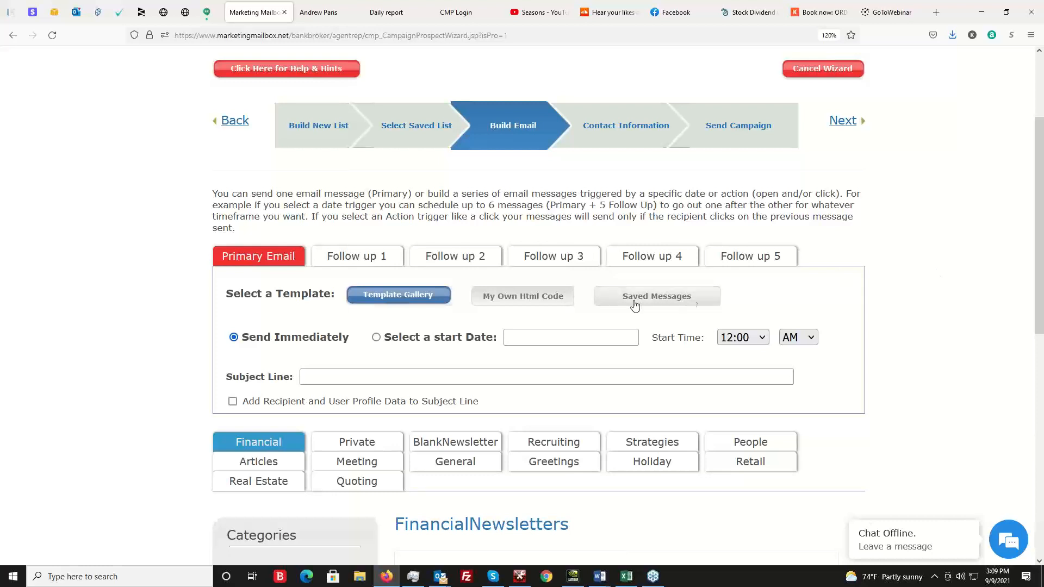
{"action": "scroll", "coordinate": [924, 266], "scroll_direction": "down", "scroll_amount": 1}
{"action": "scroll", "coordinate": [920, 240], "scroll_direction": "down", "scroll_amount": 5}
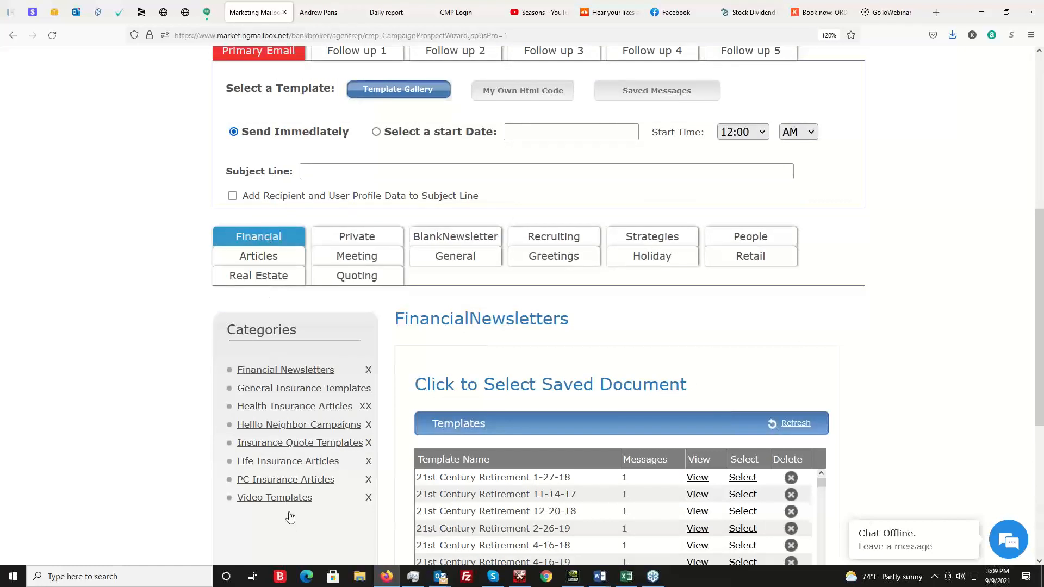
{"action": "left_click", "coordinate": [358, 239]}
{"action": "left_click", "coordinate": [491, 237]}
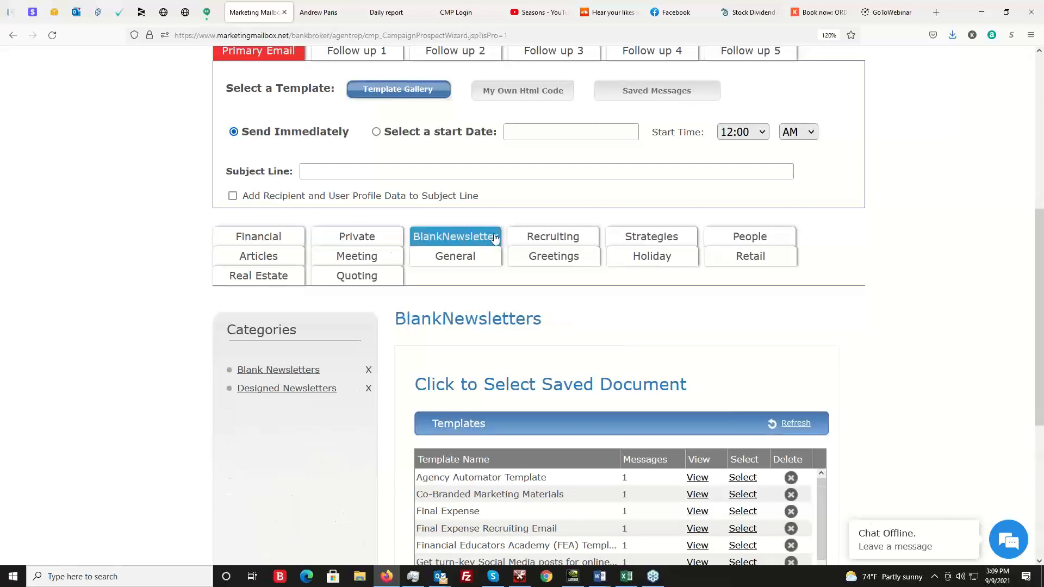
{"action": "left_click", "coordinate": [568, 237]}
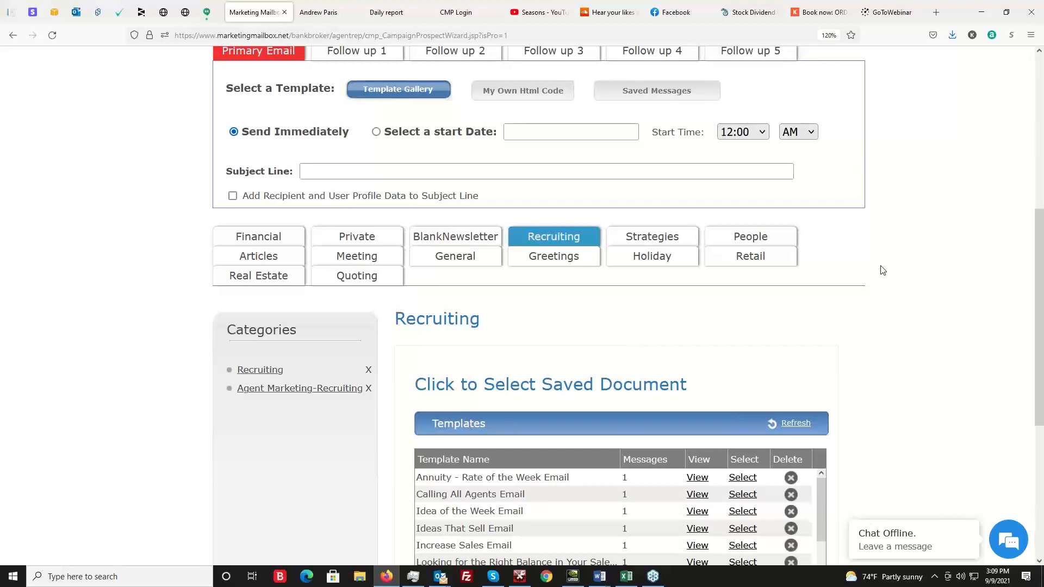
Return to the Private templates, check the Life Settlement category, and open the Sell While You Sleep Platforms category.
{"action": "left_click", "coordinate": [373, 239]}
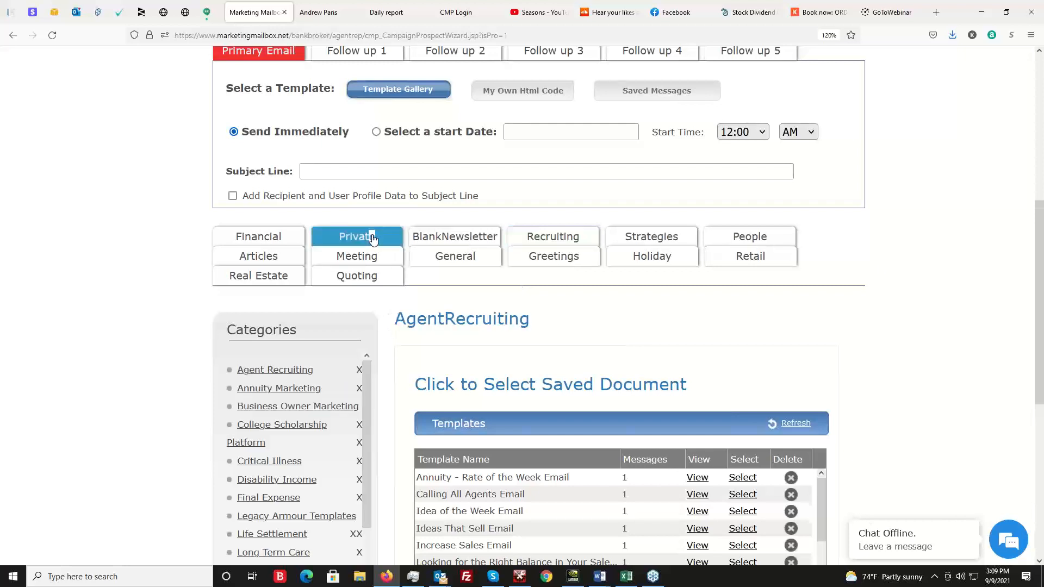
{"action": "scroll", "coordinate": [45, 289], "scroll_direction": "down", "scroll_amount": 2}
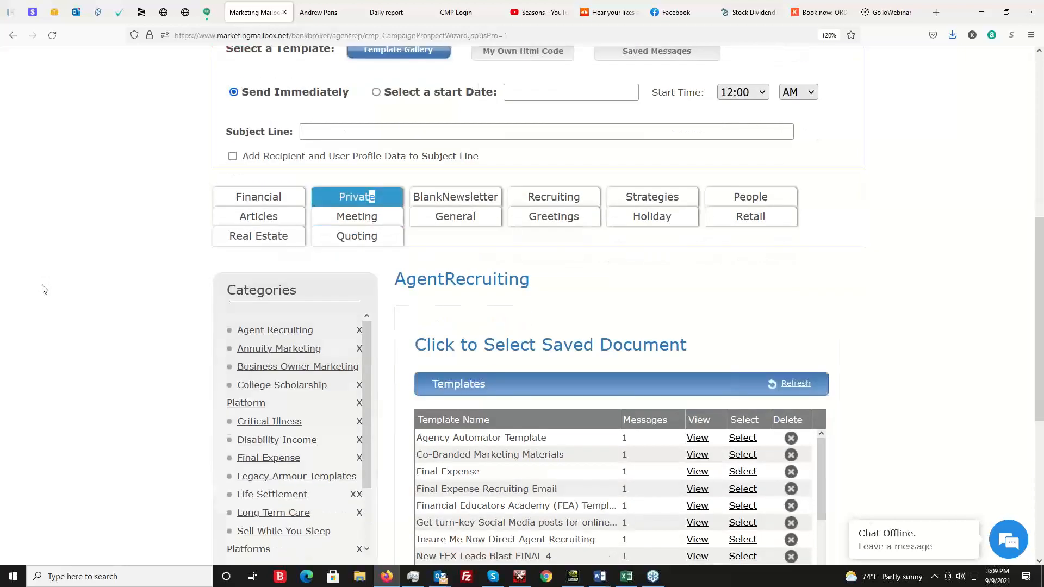
{"action": "scroll", "coordinate": [44, 288], "scroll_direction": "down", "scroll_amount": 3}
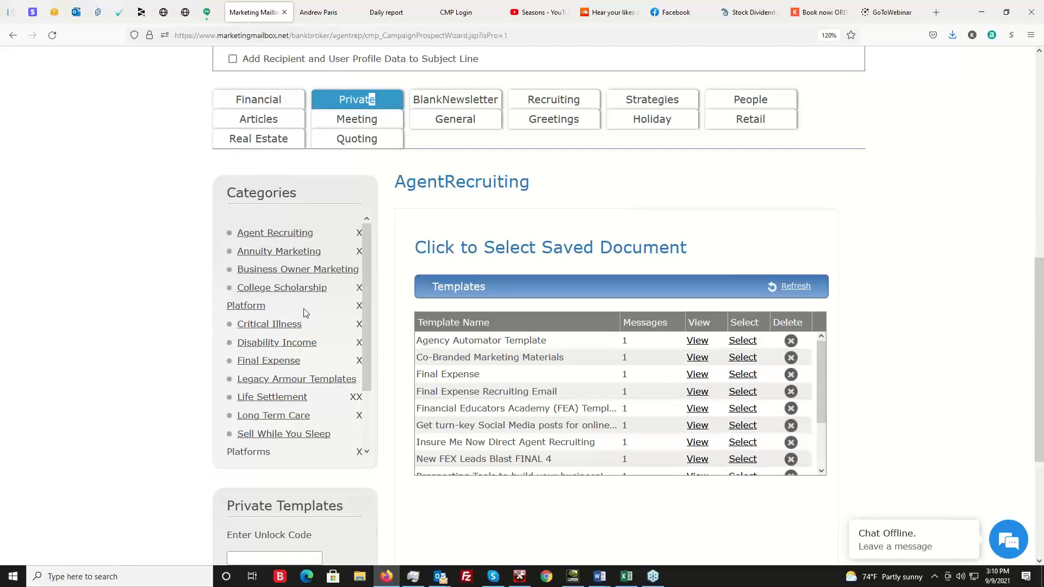
{"action": "scroll", "coordinate": [293, 321], "scroll_direction": "down", "scroll_amount": 3}
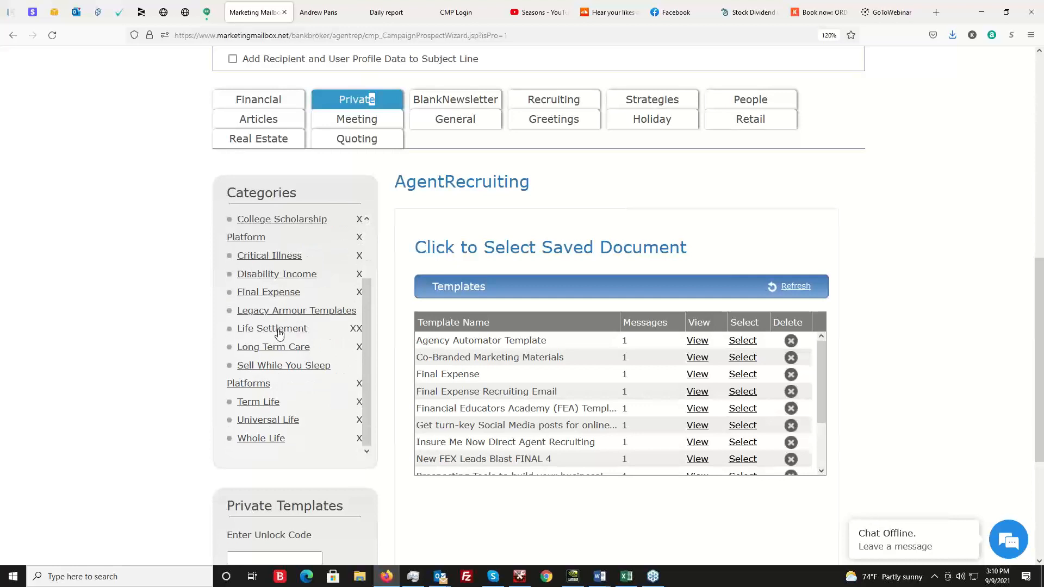
{"action": "left_click", "coordinate": [277, 333]}
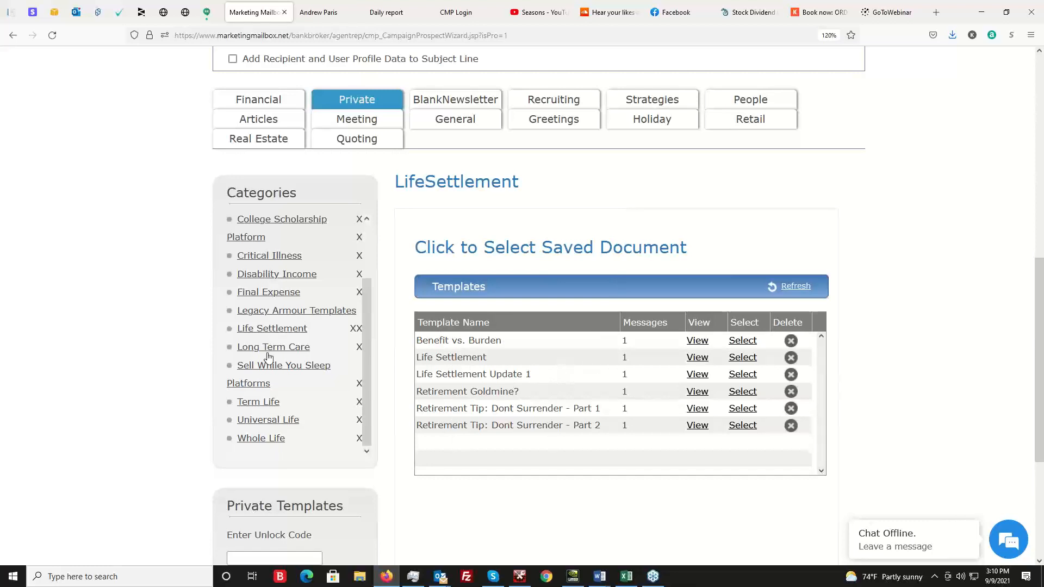
{"action": "left_click", "coordinate": [281, 371]}
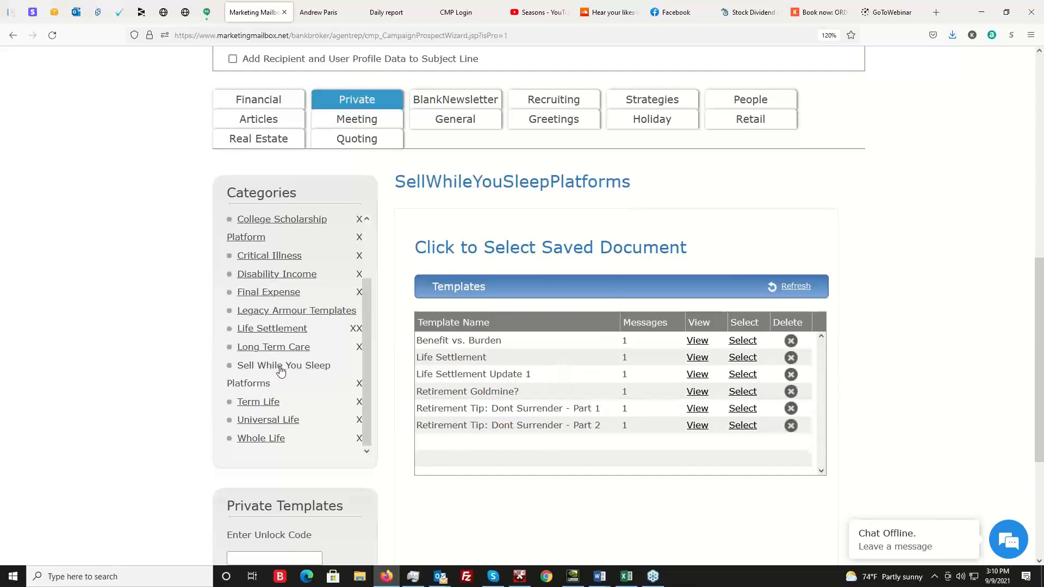
{"action": "scroll", "coordinate": [897, 283], "scroll_direction": "down", "scroll_amount": 2}
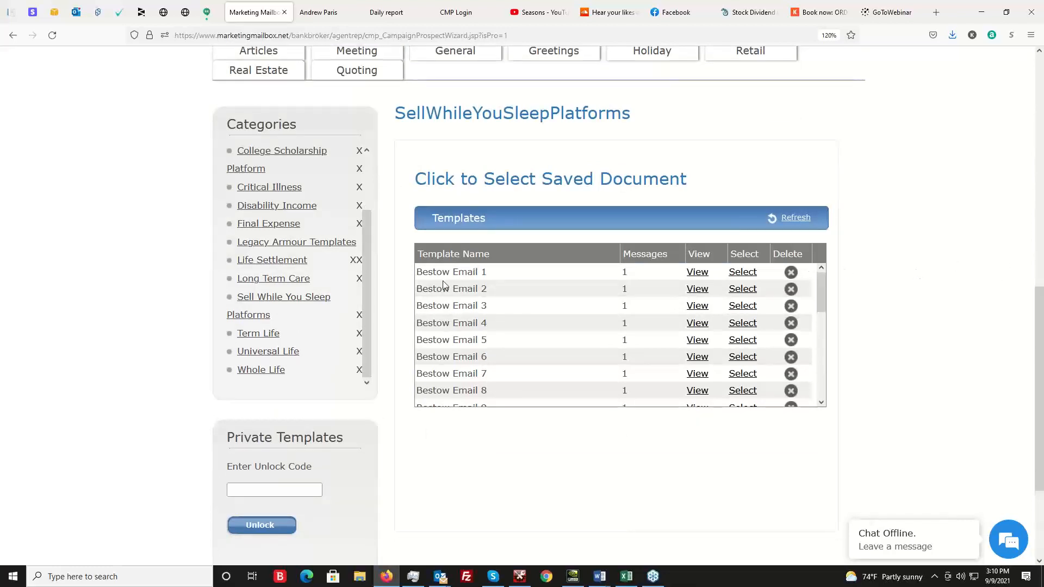
Preview the Bestow Email 1 template and close the preview.
{"action": "left_click", "coordinate": [699, 274]}
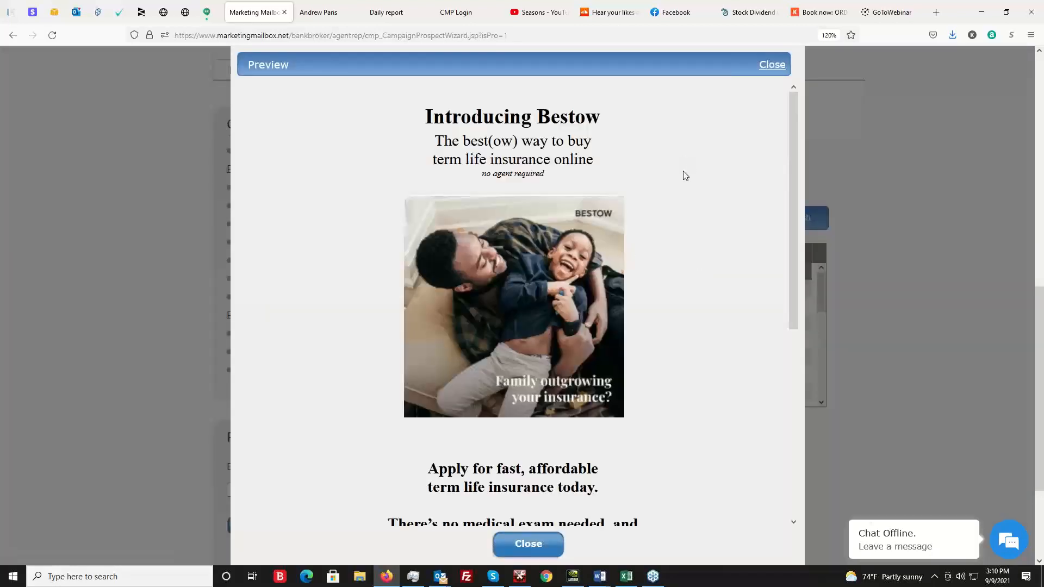
{"action": "scroll", "coordinate": [683, 163], "scroll_direction": "down", "scroll_amount": 5}
{"action": "scroll", "coordinate": [702, 283], "scroll_direction": "up", "scroll_amount": 3}
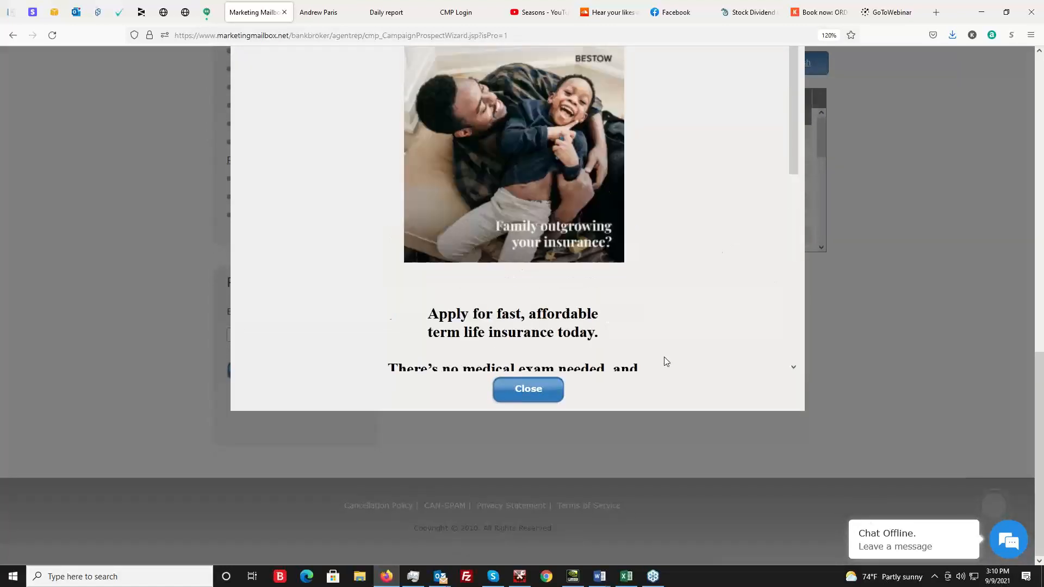
{"action": "left_click", "coordinate": [526, 389]}
{"action": "scroll", "coordinate": [956, 282], "scroll_direction": "up", "scroll_amount": 3}
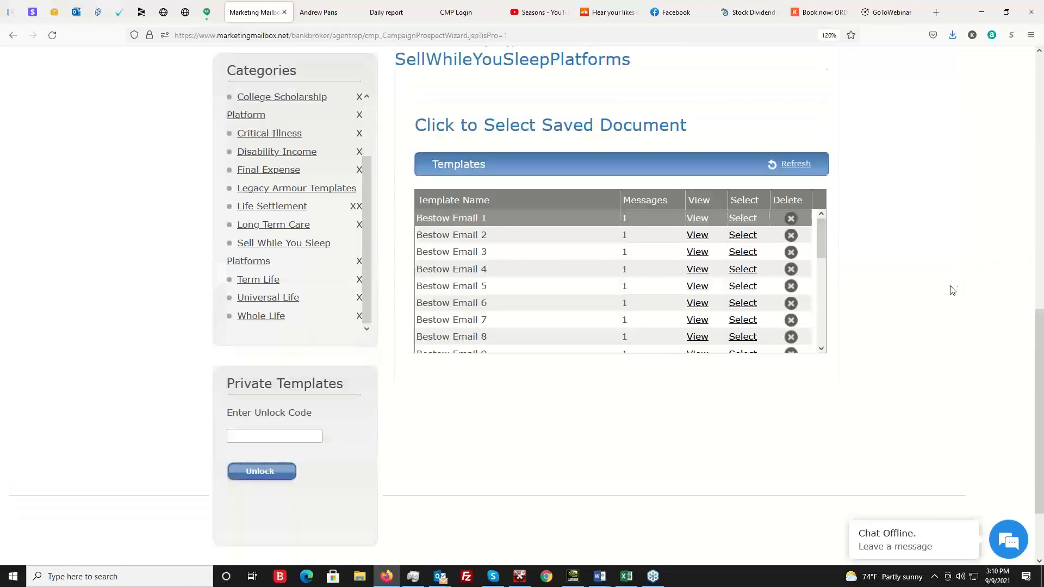
Select the Bestow Email 1 template for the campaign's primary email.
{"action": "left_click", "coordinate": [743, 322]}
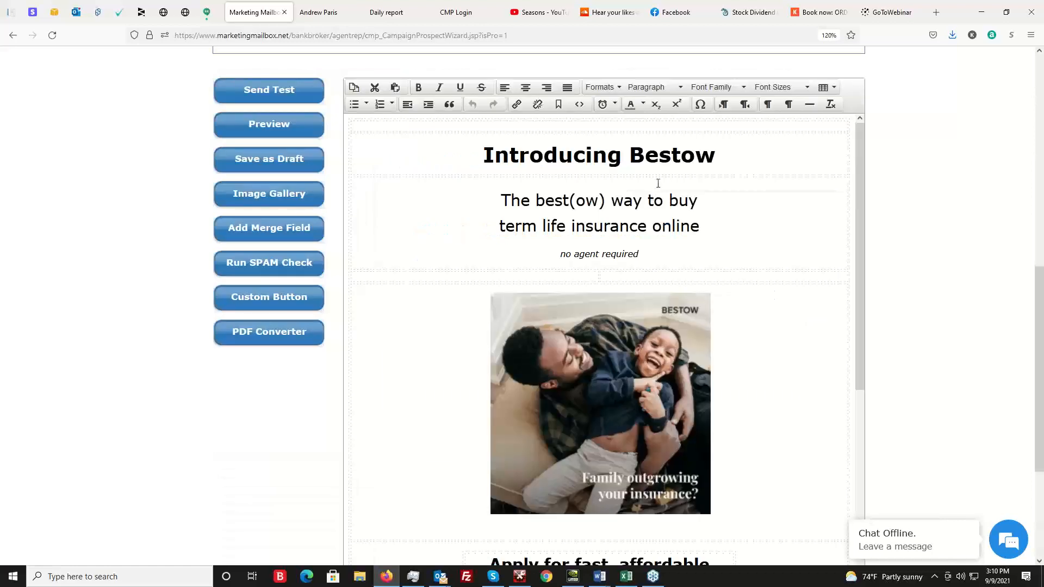
{"action": "scroll", "coordinate": [912, 280], "scroll_direction": "up", "scroll_amount": 5}
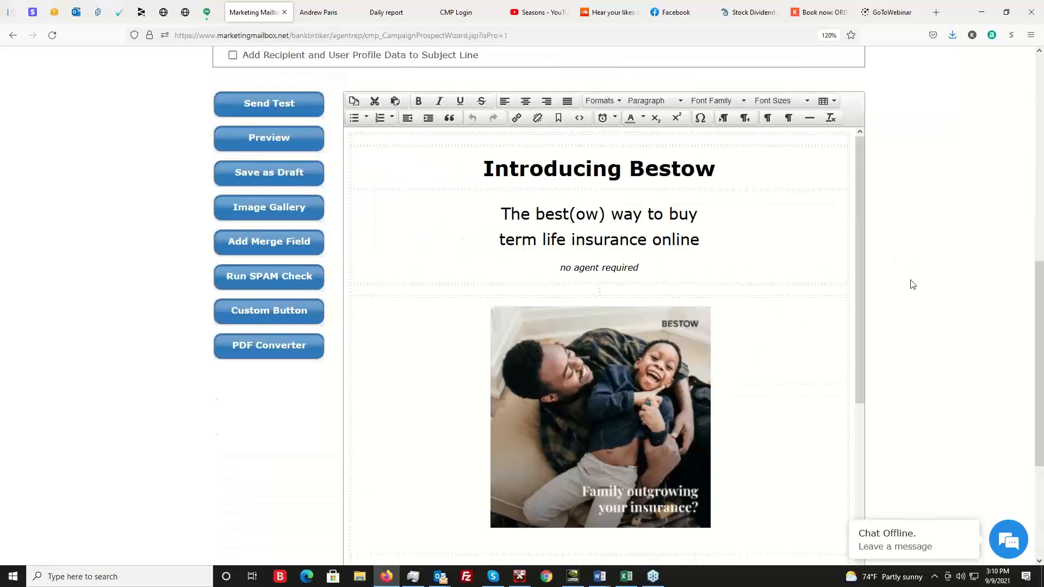
{"action": "scroll", "coordinate": [971, 275], "scroll_direction": "up", "scroll_amount": 3}
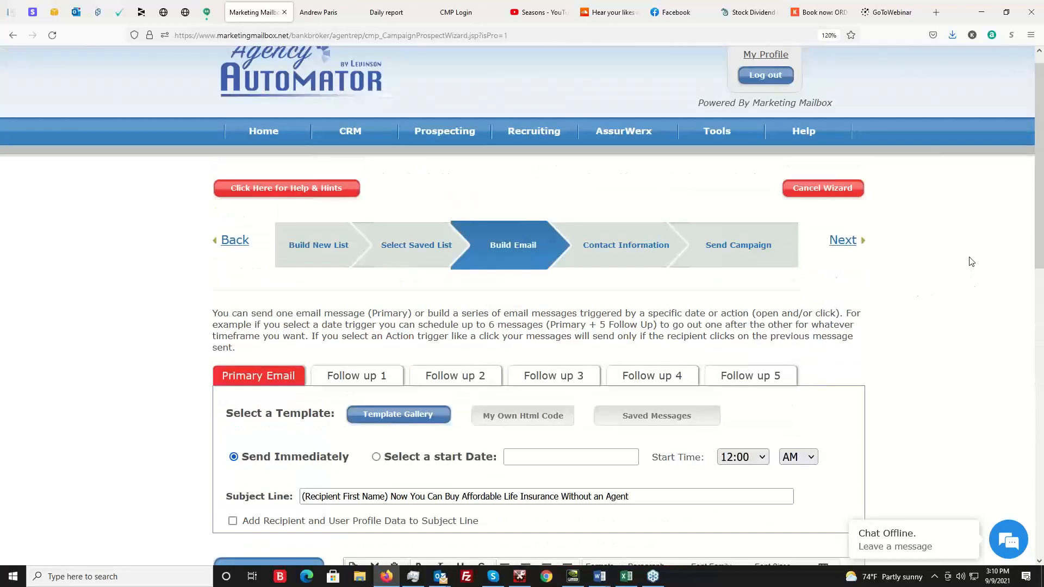
Check the available help resources and review the Bestow email's subject line, body text and agent signature block in the editor.
{"action": "mouse_move", "coordinate": [803, 135]}
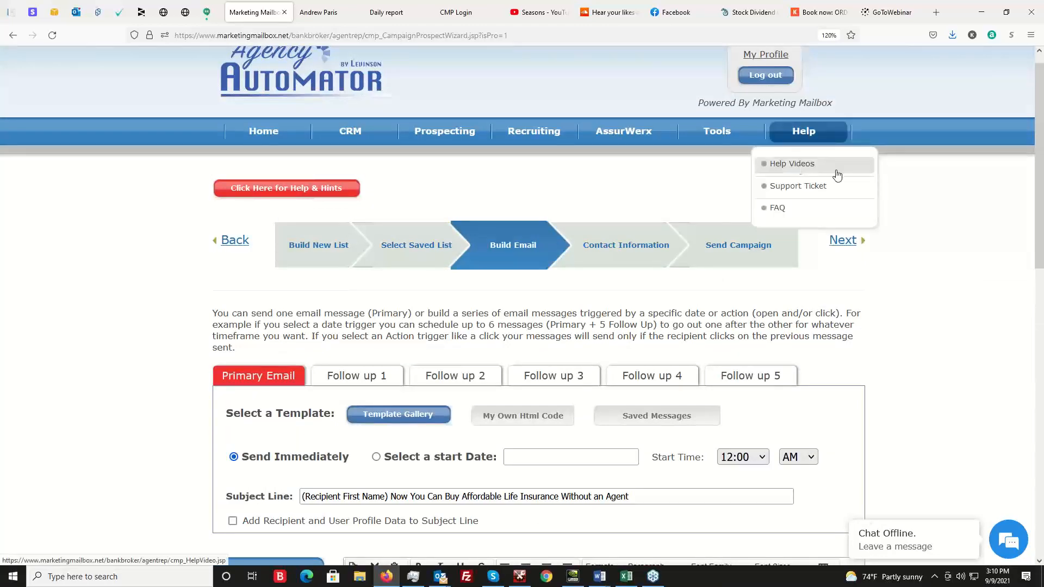
{"action": "scroll", "coordinate": [912, 283], "scroll_direction": "down", "scroll_amount": 3}
{"action": "scroll", "coordinate": [914, 272], "scroll_direction": "down", "scroll_amount": 3}
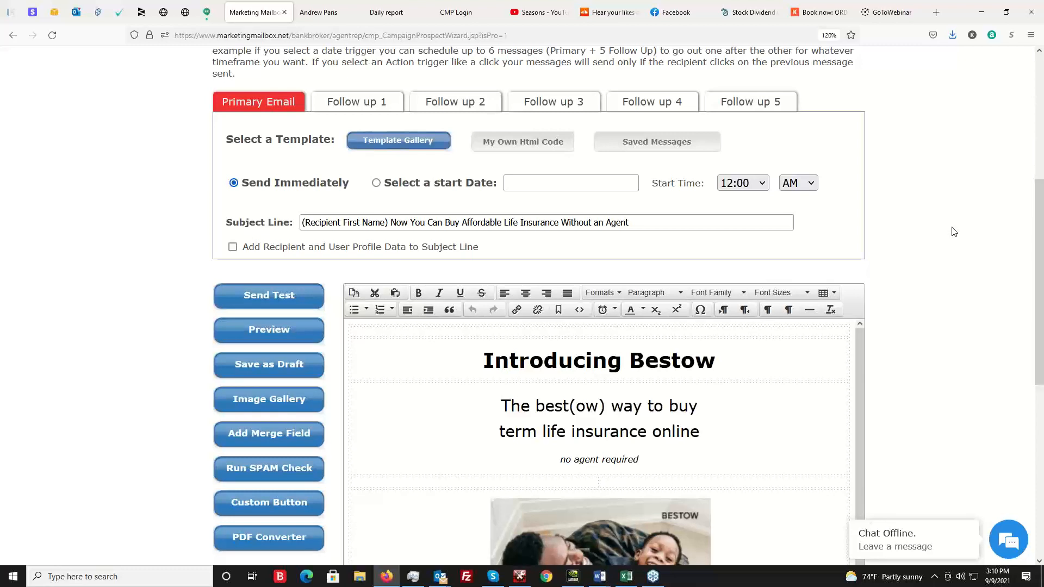
{"action": "scroll", "coordinate": [952, 239], "scroll_direction": "down", "scroll_amount": 3}
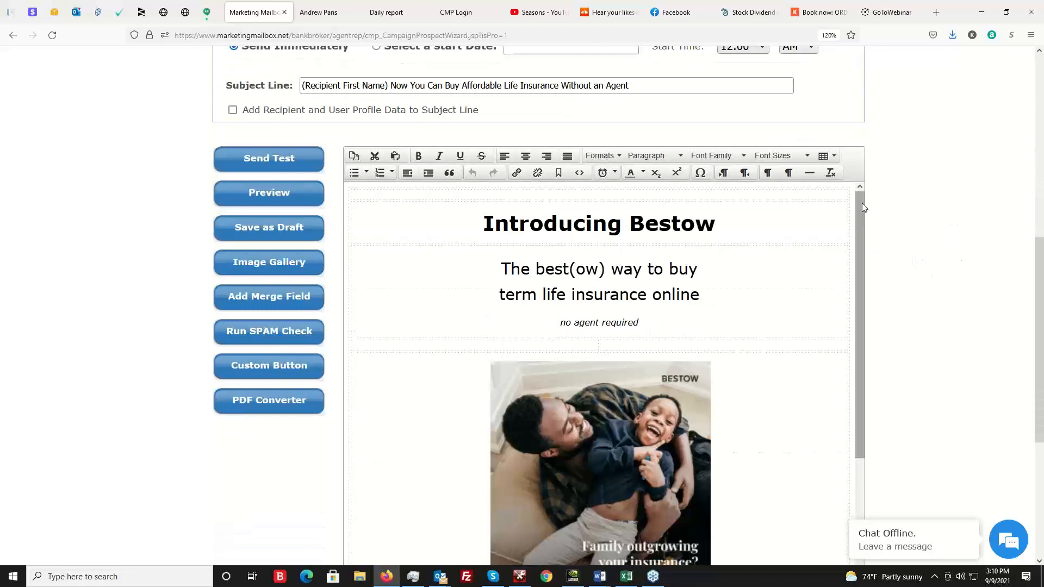
{"action": "left_click_drag", "start_coordinate": [862, 203], "coordinate": [859, 403]}
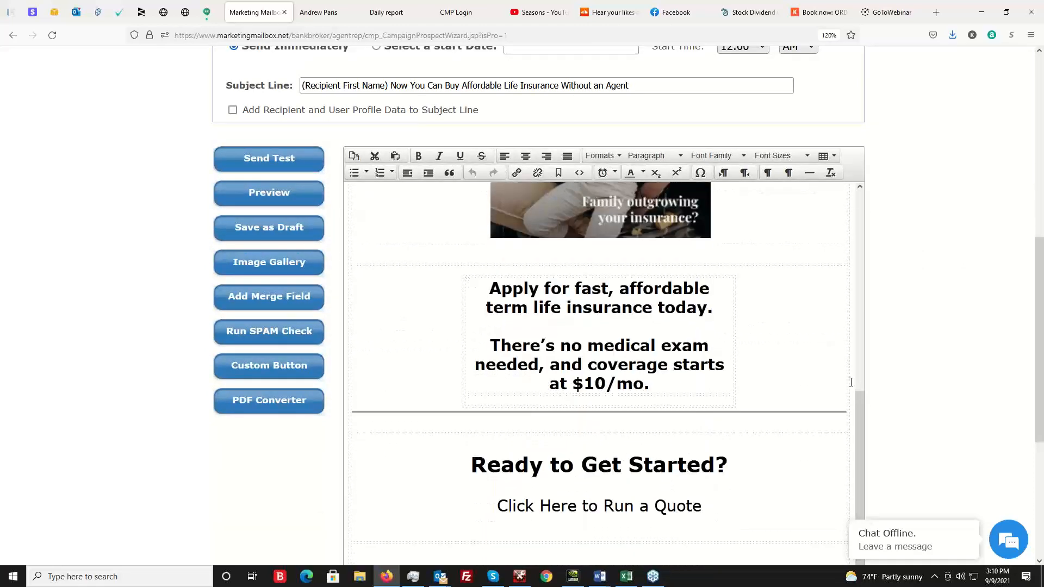
{"action": "scroll", "coordinate": [810, 388], "scroll_direction": "down", "scroll_amount": 1}
{"action": "scroll", "coordinate": [809, 375], "scroll_direction": "down", "scroll_amount": 3}
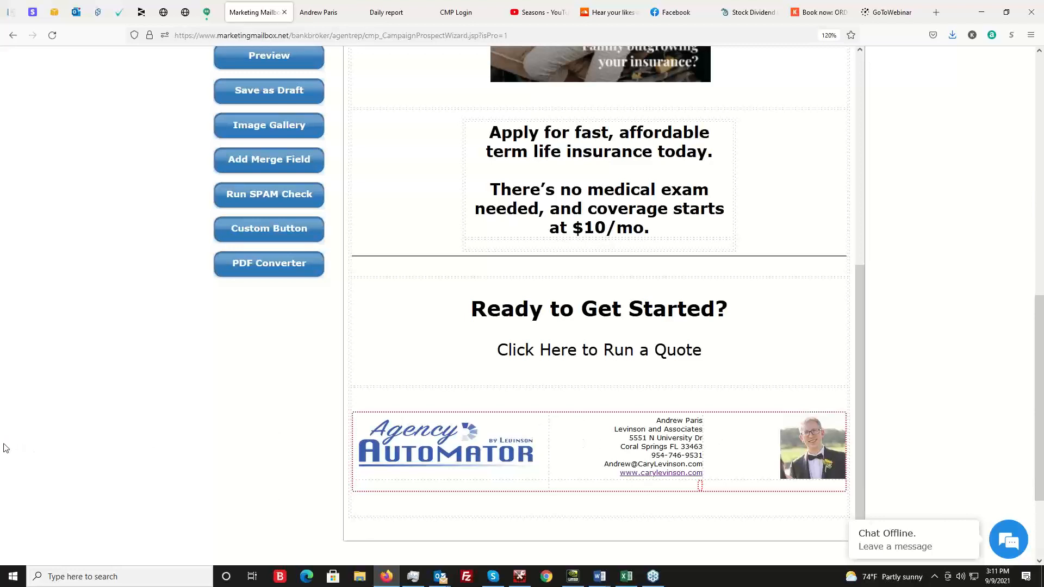
{"action": "scroll", "coordinate": [3, 435], "scroll_direction": "up", "scroll_amount": 3}
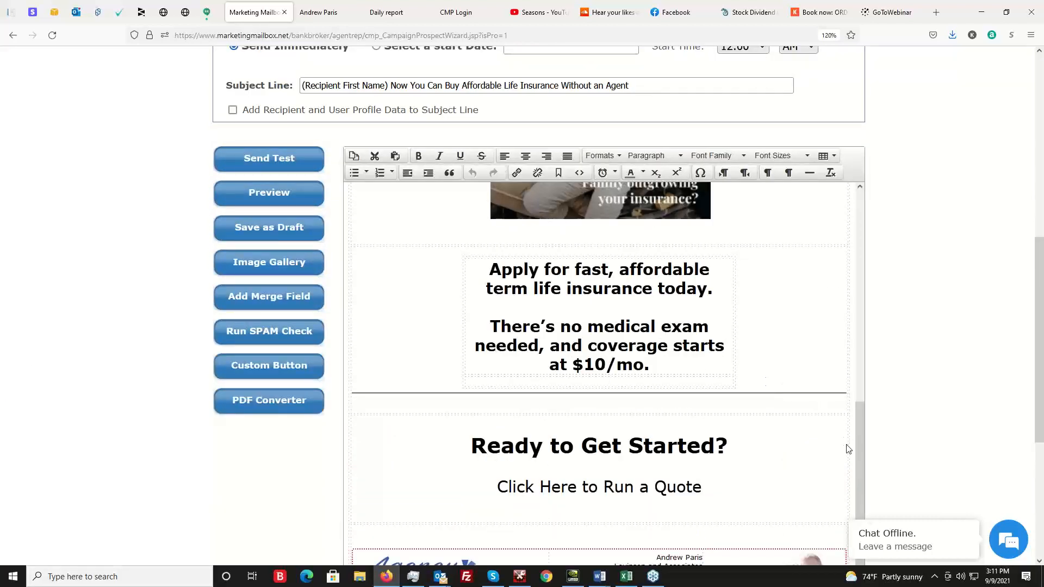
Reopen the template gallery for the primary email and look through the Sell While You Sleep Platforms templates.
{"action": "scroll", "coordinate": [853, 425], "scroll_direction": "up", "scroll_amount": 1}
{"action": "scroll", "coordinate": [852, 425], "scroll_direction": "up", "scroll_amount": 6}
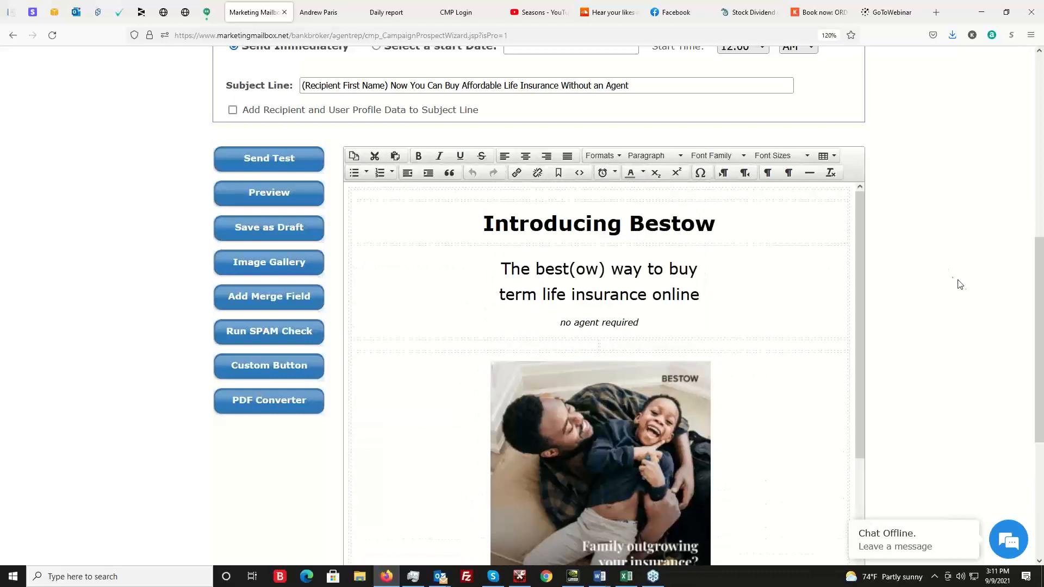
{"action": "scroll", "coordinate": [975, 284], "scroll_direction": "up", "scroll_amount": 5}
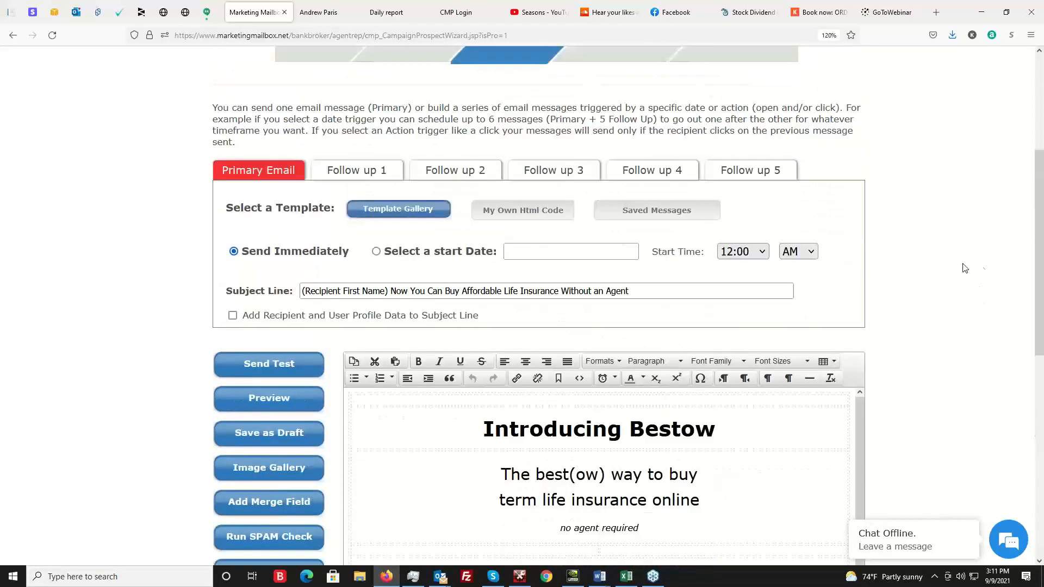
{"action": "scroll", "coordinate": [1000, 274], "scroll_direction": "up", "scroll_amount": 1}
{"action": "scroll", "coordinate": [1006, 288], "scroll_direction": "up", "scroll_amount": 4}
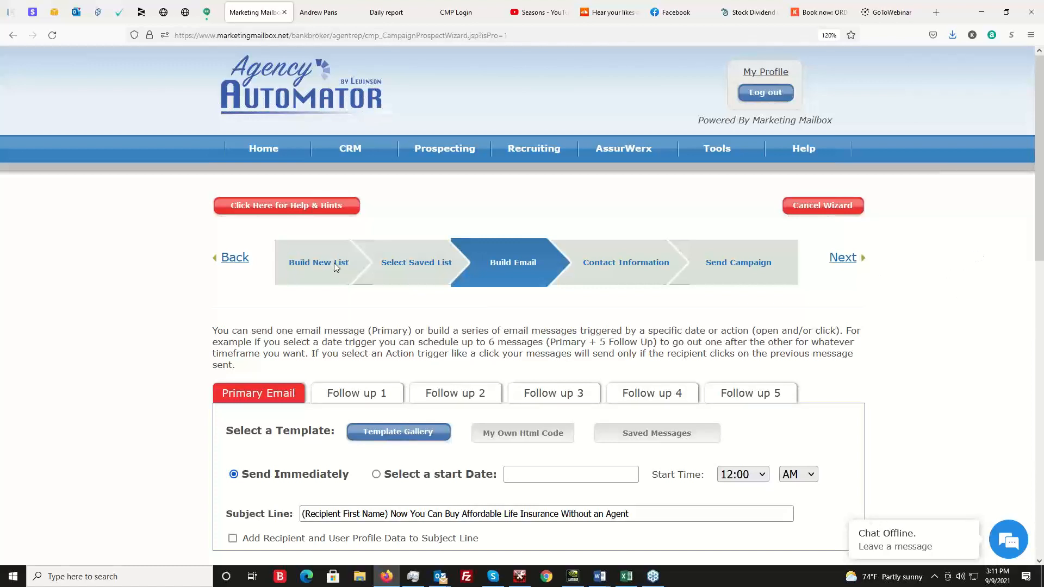
{"action": "scroll", "coordinate": [130, 277], "scroll_direction": "down", "scroll_amount": 5}
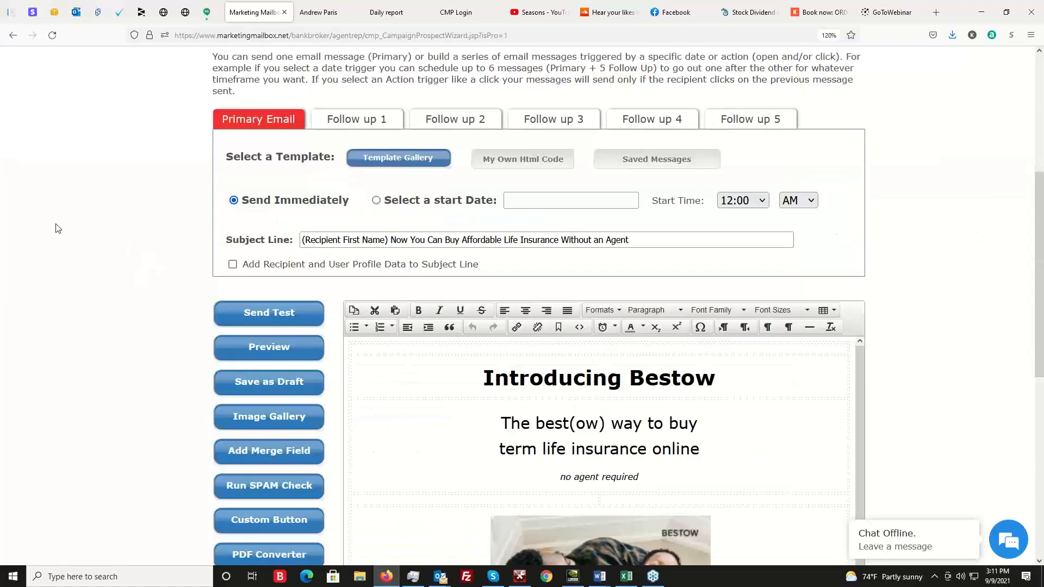
{"action": "left_click", "coordinate": [395, 161]}
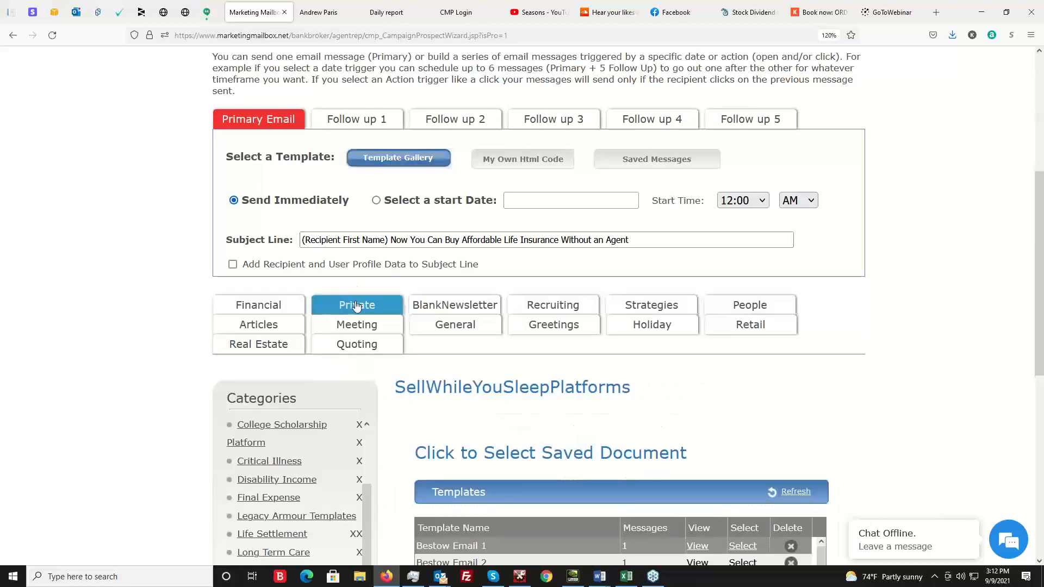
{"action": "scroll", "coordinate": [326, 174], "scroll_direction": "down", "scroll_amount": 4}
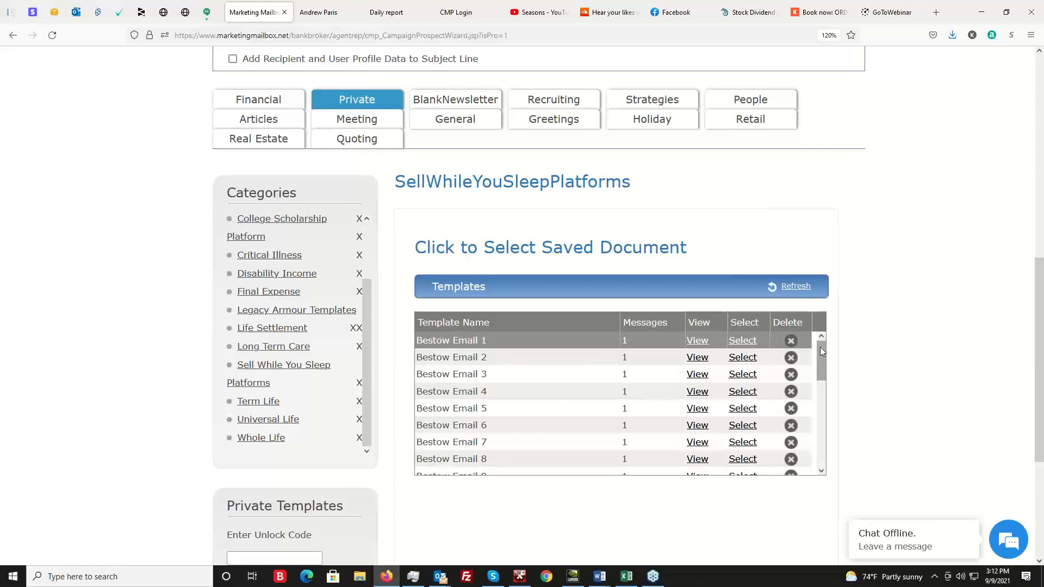
{"action": "left_click_drag", "start_coordinate": [820, 347], "coordinate": [813, 398]}
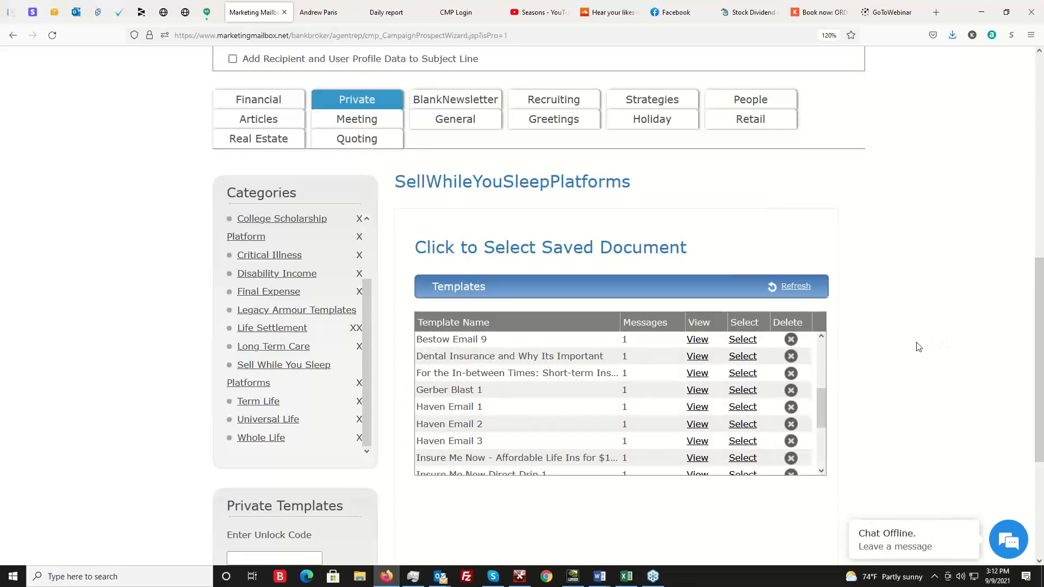
Open the Quoting template category and browse its Mobile Ready Templates down to the life insurance quote templates.
{"action": "scroll", "coordinate": [957, 289], "scroll_direction": "up", "scroll_amount": 6}
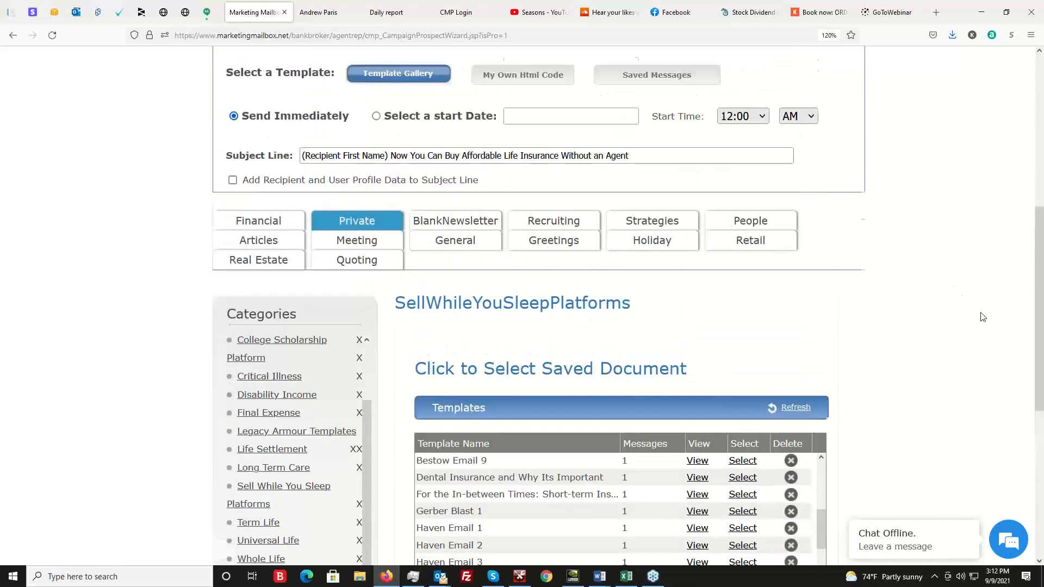
{"action": "scroll", "coordinate": [958, 327], "scroll_direction": "up", "scroll_amount": 1}
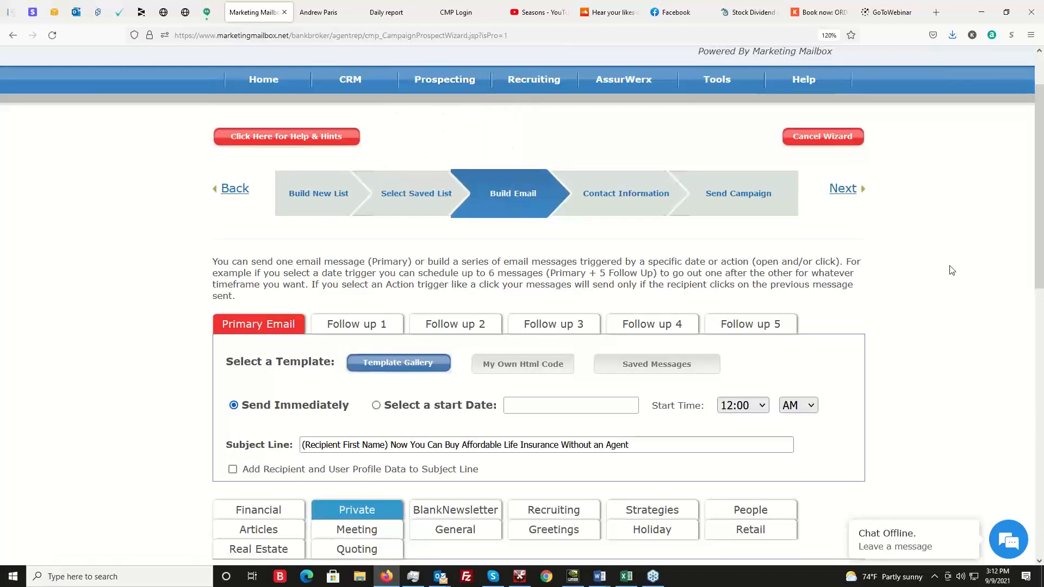
{"action": "scroll", "coordinate": [951, 271], "scroll_direction": "down", "scroll_amount": 5}
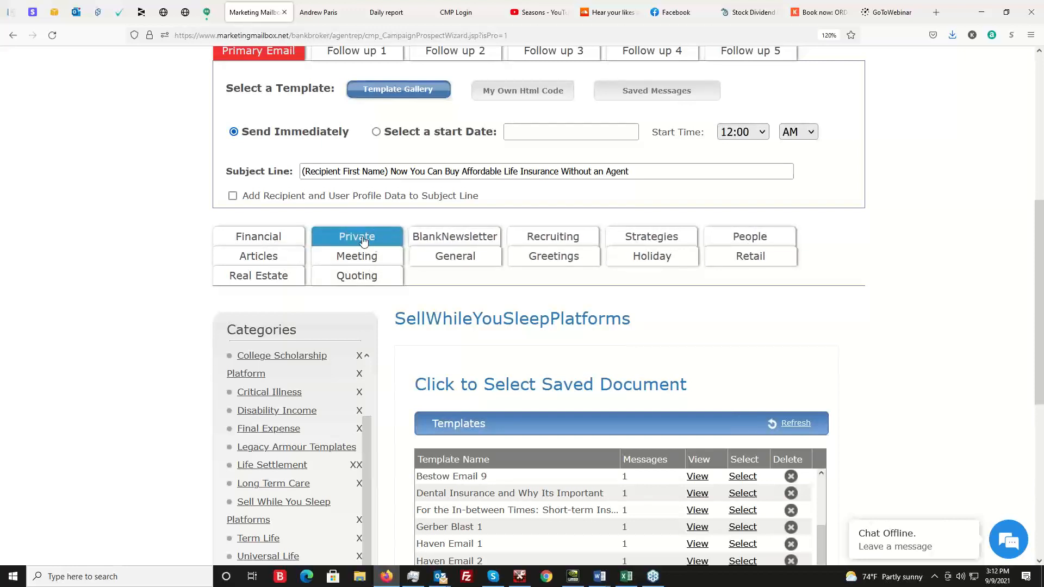
{"action": "scroll", "coordinate": [163, 256], "scroll_direction": "down", "scroll_amount": 1}
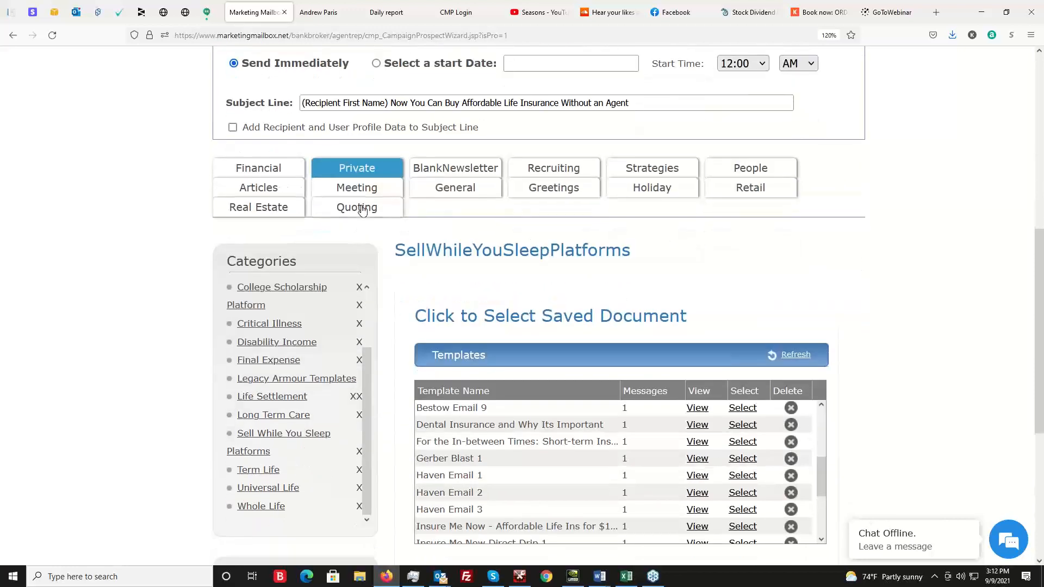
{"action": "left_click", "coordinate": [360, 211]}
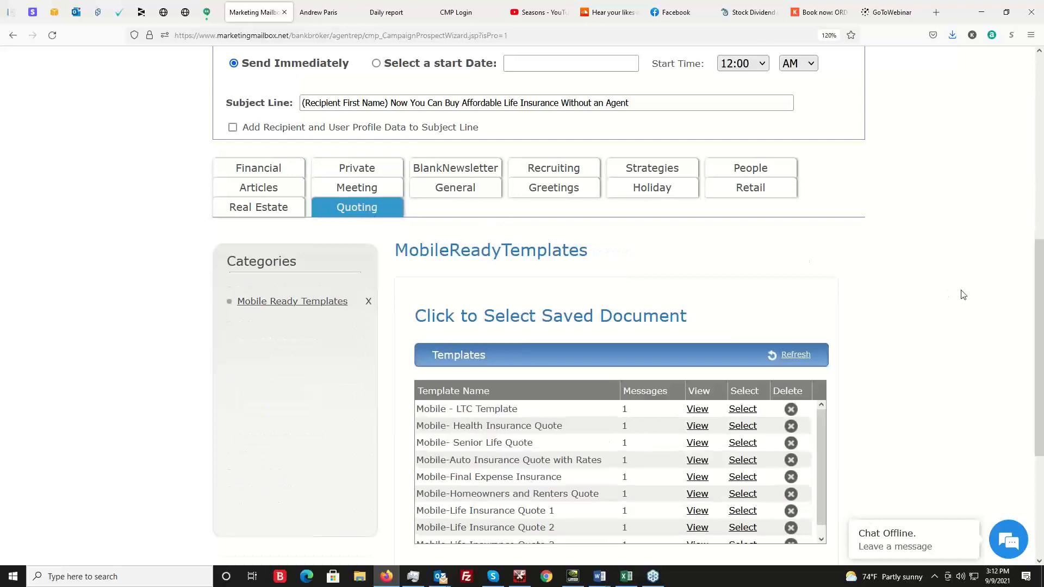
{"action": "scroll", "coordinate": [945, 309], "scroll_direction": "down", "scroll_amount": 2}
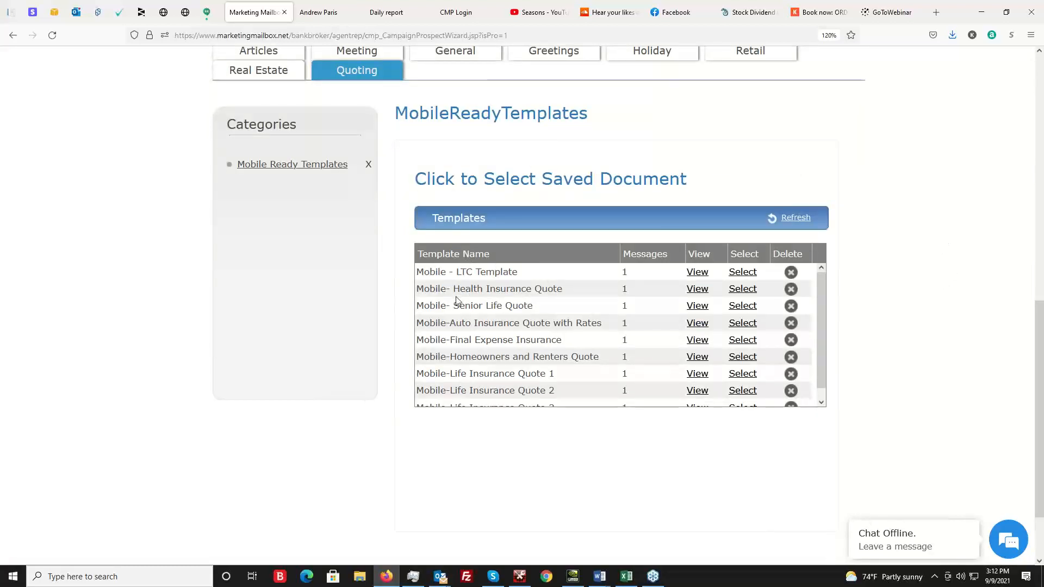
{"action": "scroll", "coordinate": [516, 342], "scroll_direction": "down", "scroll_amount": 1}
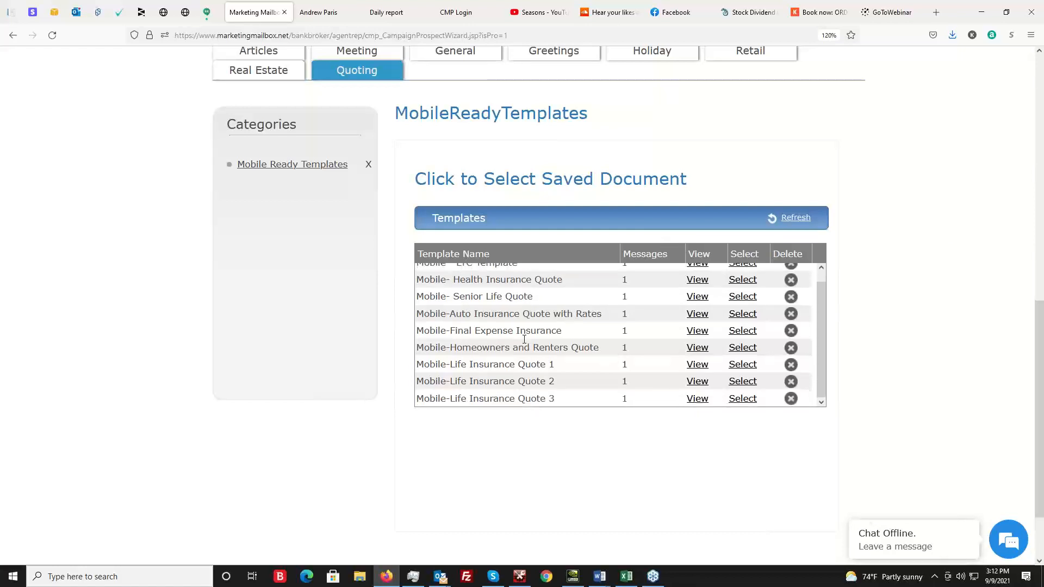
Preview the Mobile-Life Insurance Quote 1 template through to its Get My Quote section and close the preview.
{"action": "left_click", "coordinate": [697, 364]}
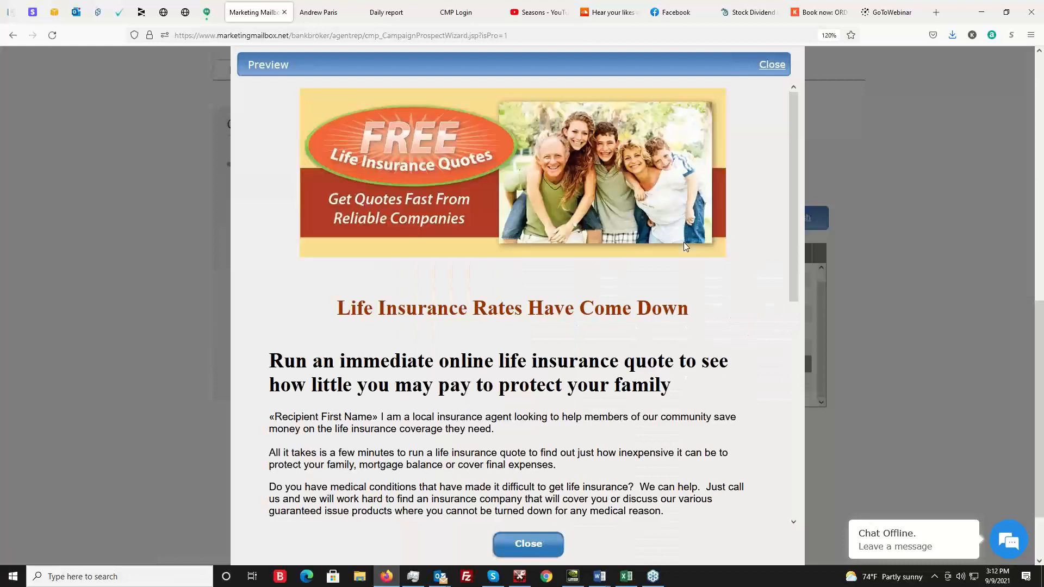
{"action": "scroll", "coordinate": [601, 303], "scroll_direction": "down", "scroll_amount": 5}
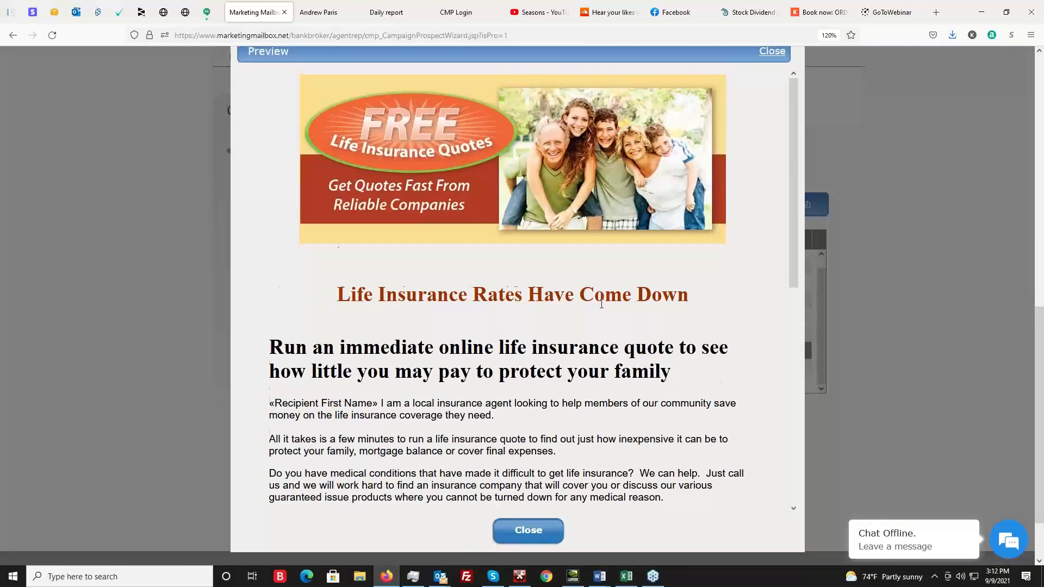
{"action": "scroll", "coordinate": [409, 339], "scroll_direction": "down", "scroll_amount": 2}
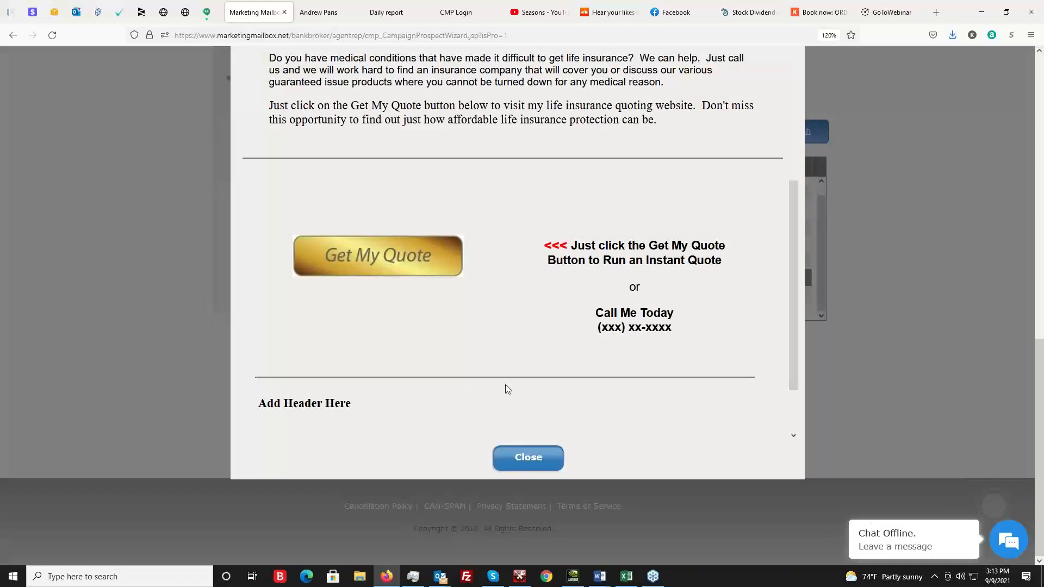
{"action": "left_click", "coordinate": [539, 461]}
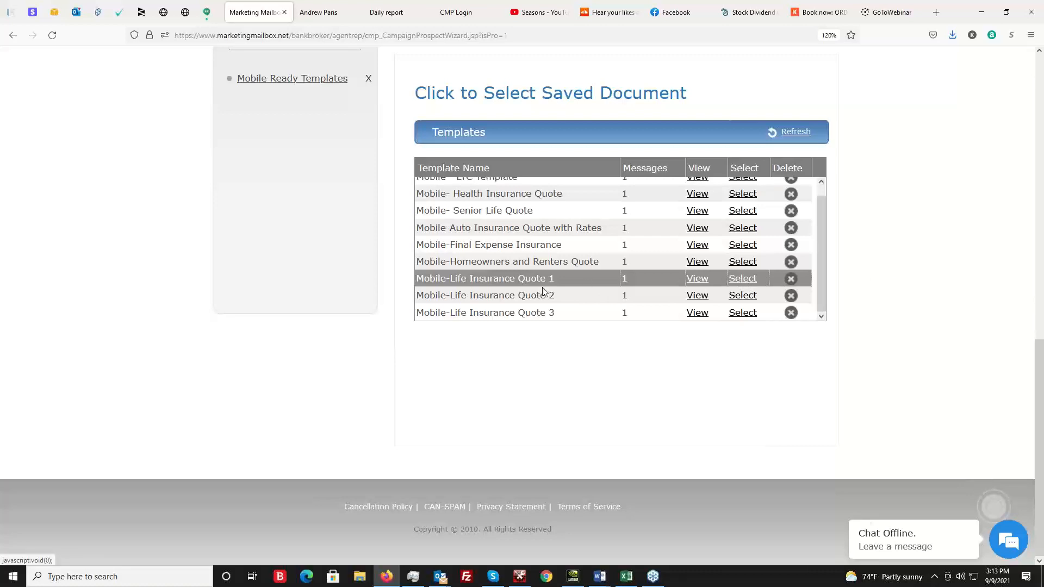
Use the Mobile-Life Insurance Quote 1 template for the primary email and go to its Get My Quote section in the editor.
{"action": "left_click", "coordinate": [743, 278]}
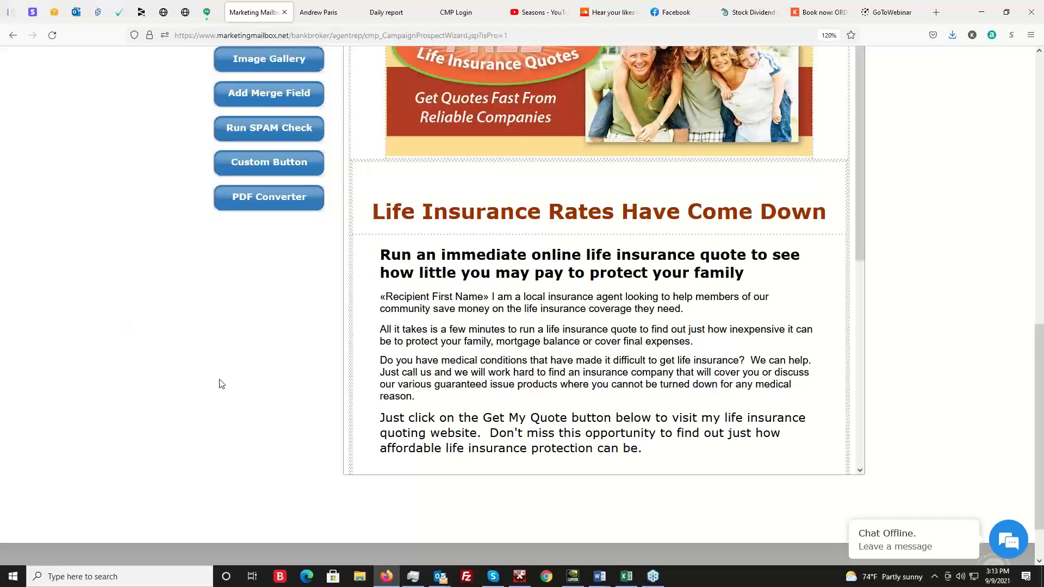
{"action": "scroll", "coordinate": [604, 326], "scroll_direction": "up", "scroll_amount": 3}
{"action": "scroll", "coordinate": [606, 330], "scroll_direction": "down", "scroll_amount": 5}
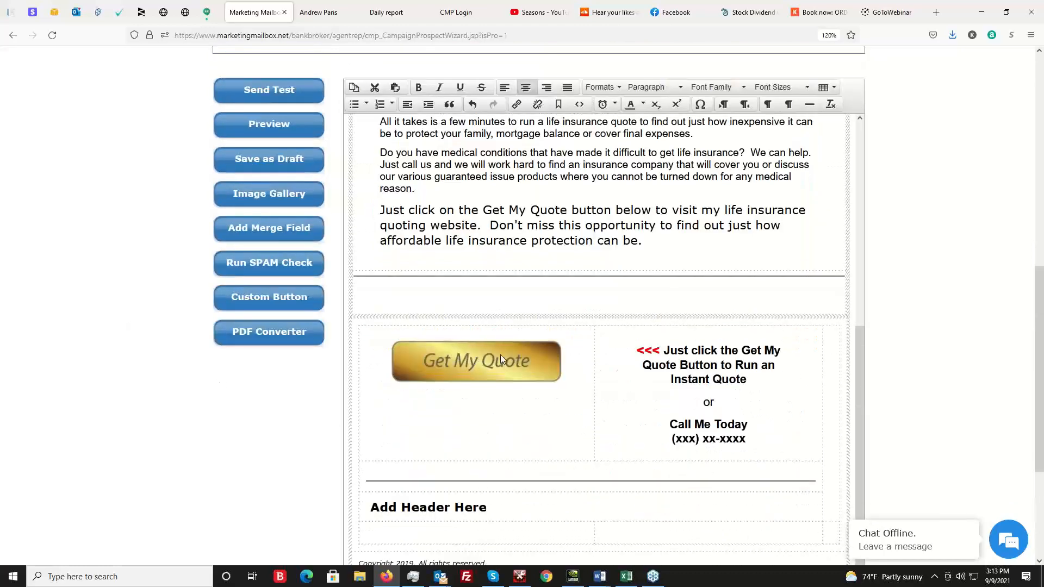
Select the Get My Quote image, copy the address of the agent website's Get Quote page, and return to the email editor.
{"action": "left_click", "coordinate": [487, 359]}
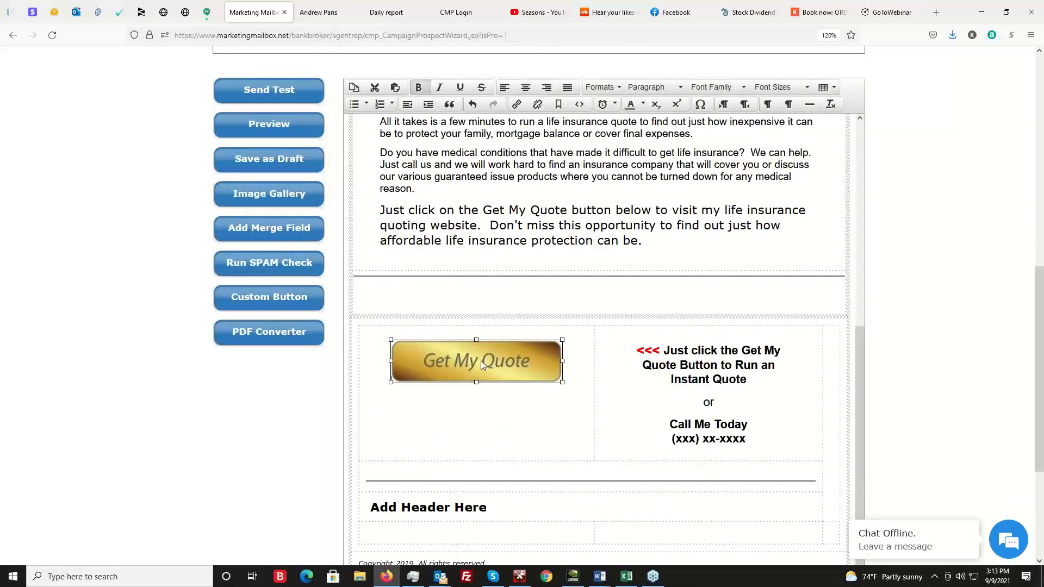
{"action": "right_click", "coordinate": [481, 359]}
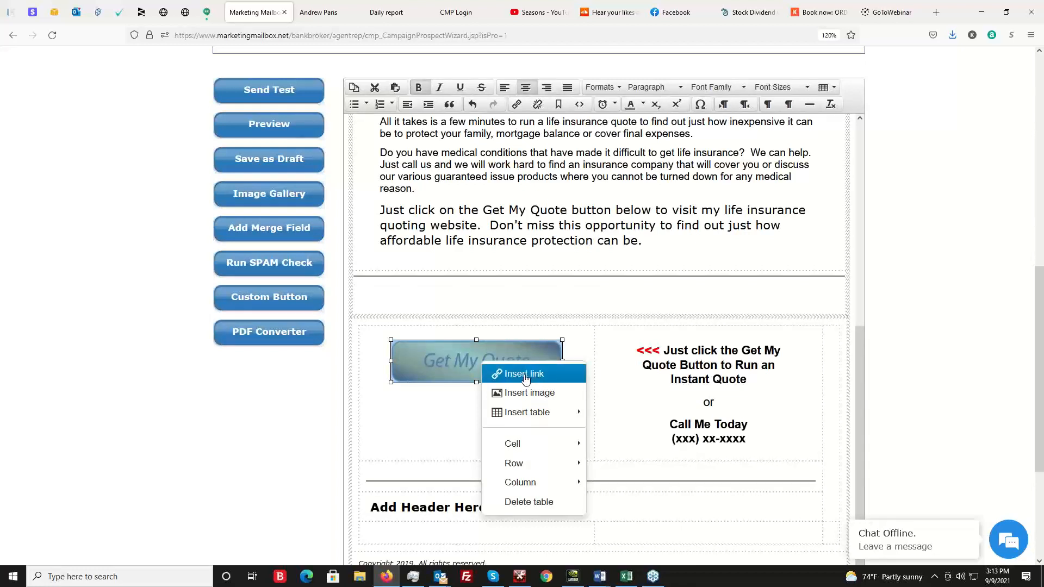
{"action": "left_click", "coordinate": [222, 423]}
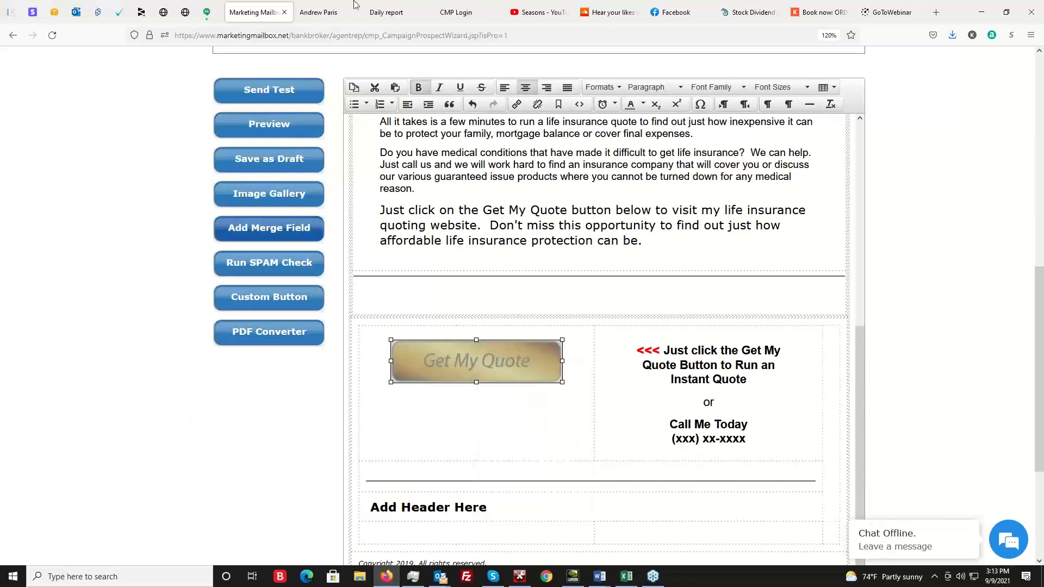
{"action": "left_click", "coordinate": [323, 15]}
{"action": "left_click", "coordinate": [484, 67]}
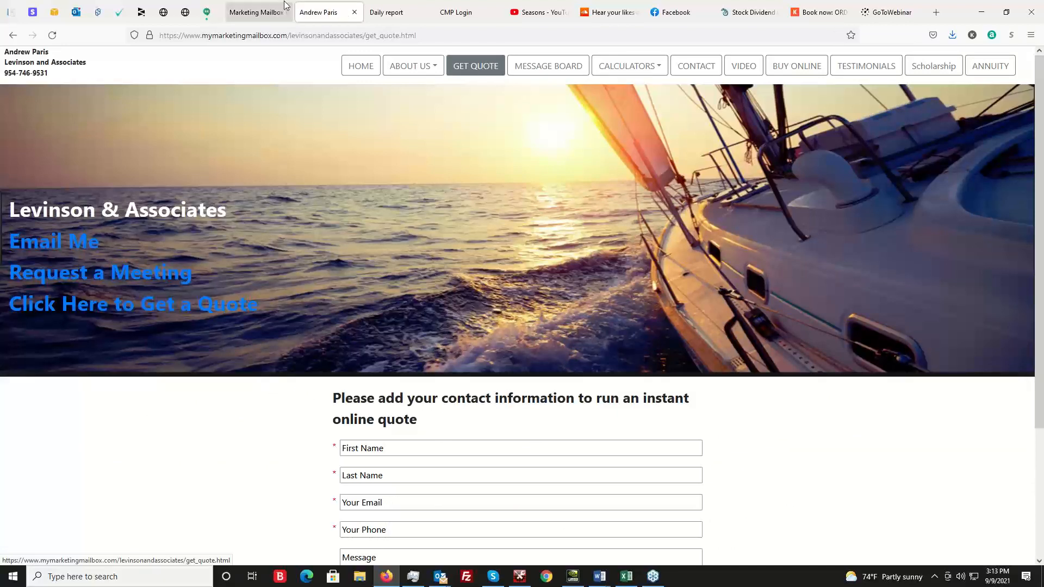
{"action": "left_click_drag", "start_coordinate": [417, 35], "coordinate": [159, 36]}
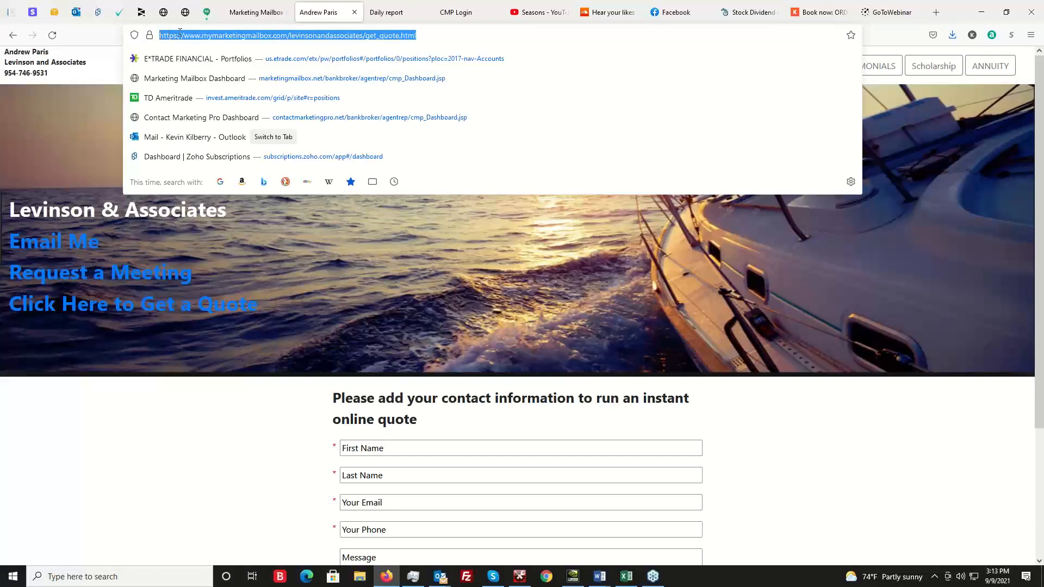
{"action": "right_click", "coordinate": [202, 36]}
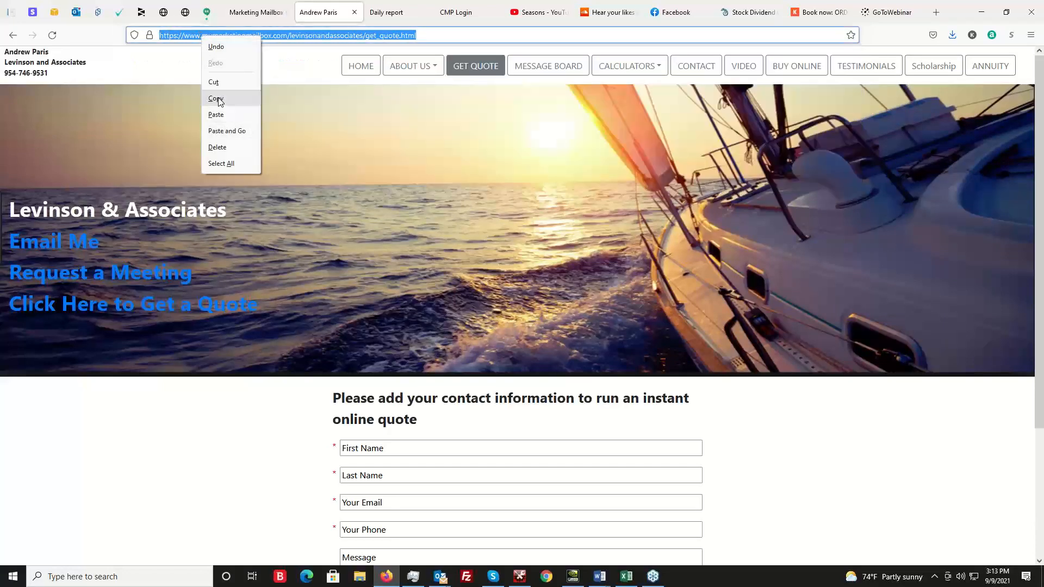
{"action": "left_click", "coordinate": [217, 101]}
{"action": "left_click", "coordinate": [257, 17]}
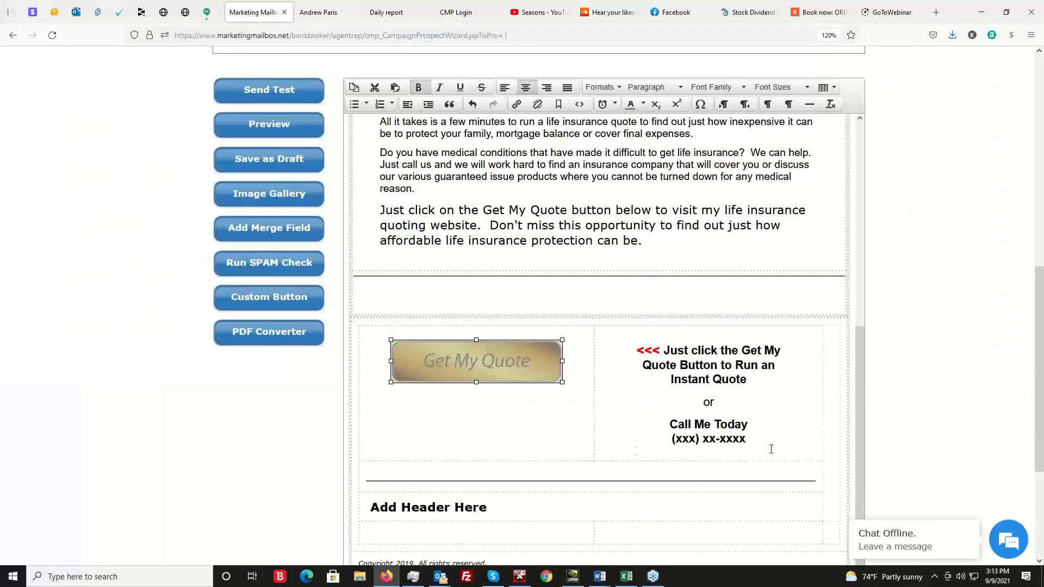
Link the Get My Quote image to the copied get_quote.html address, leaving the target as None.
{"action": "right_click", "coordinate": [496, 356]}
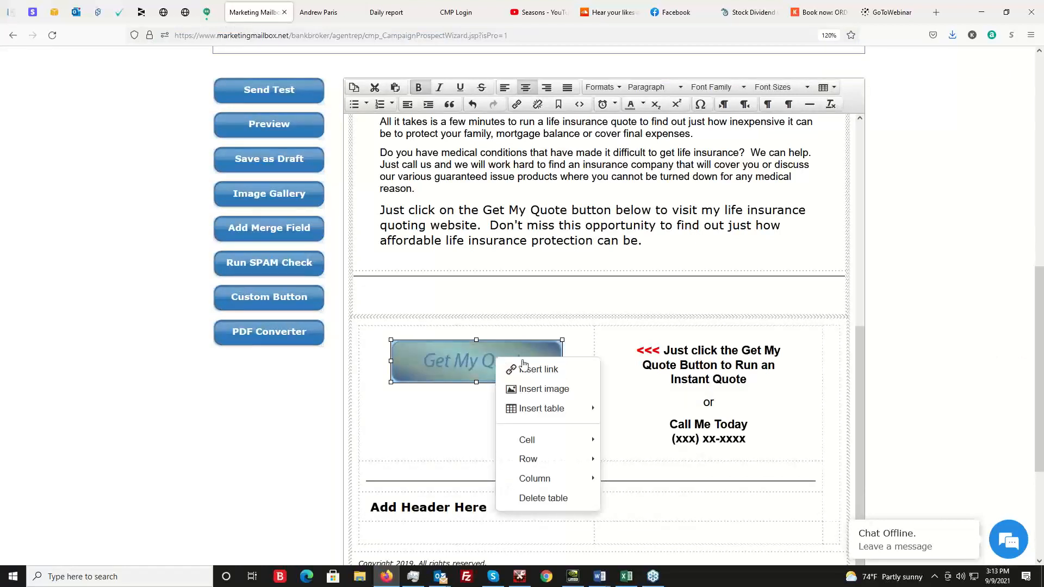
{"action": "left_click", "coordinate": [544, 371]}
{"action": "right_click", "coordinate": [492, 277]}
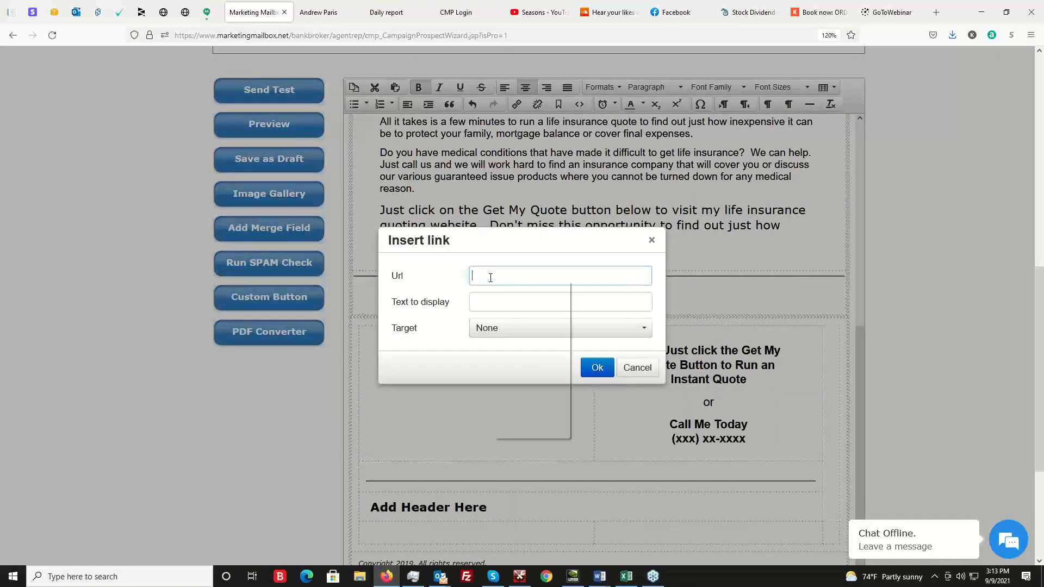
{"action": "left_click", "coordinate": [520, 357]}
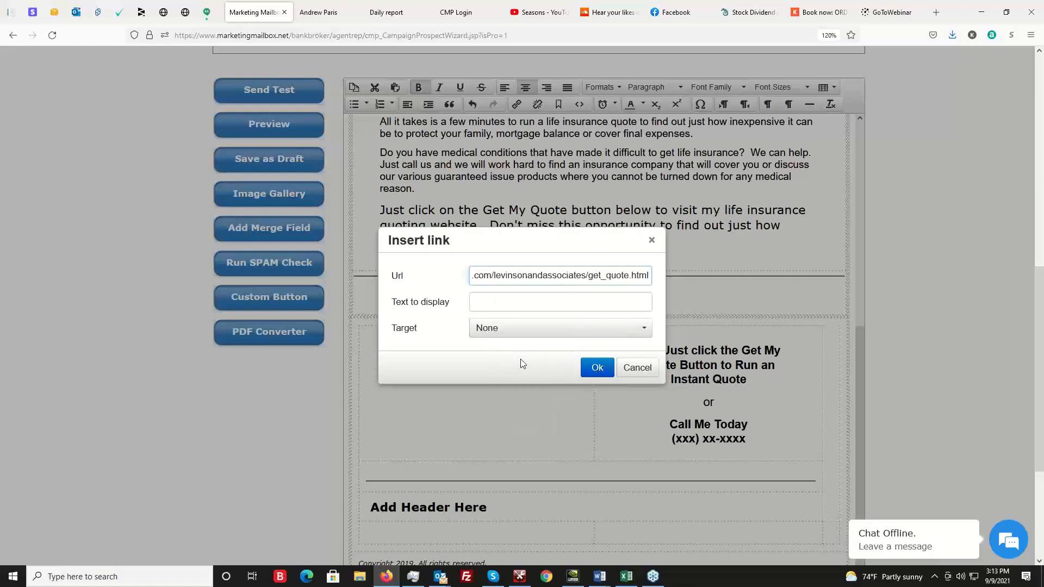
{"action": "left_click", "coordinate": [597, 367]}
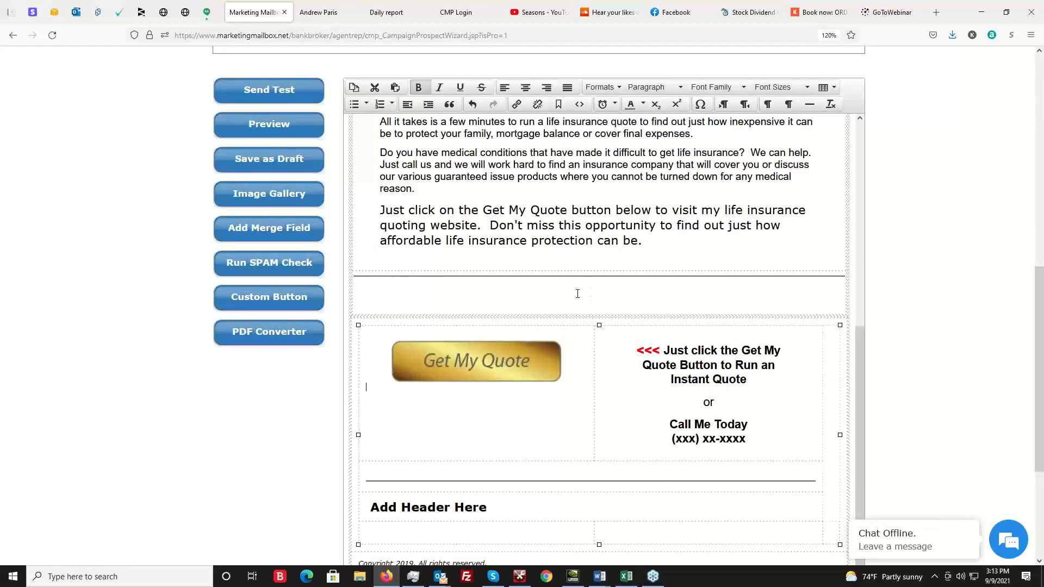
Review the linked email from its header to the Get My Quote section, and open the agent website's Buy Online page.
{"action": "scroll", "coordinate": [577, 293], "scroll_direction": "up", "scroll_amount": 5}
{"action": "scroll", "coordinate": [633, 380], "scroll_direction": "up", "scroll_amount": 1}
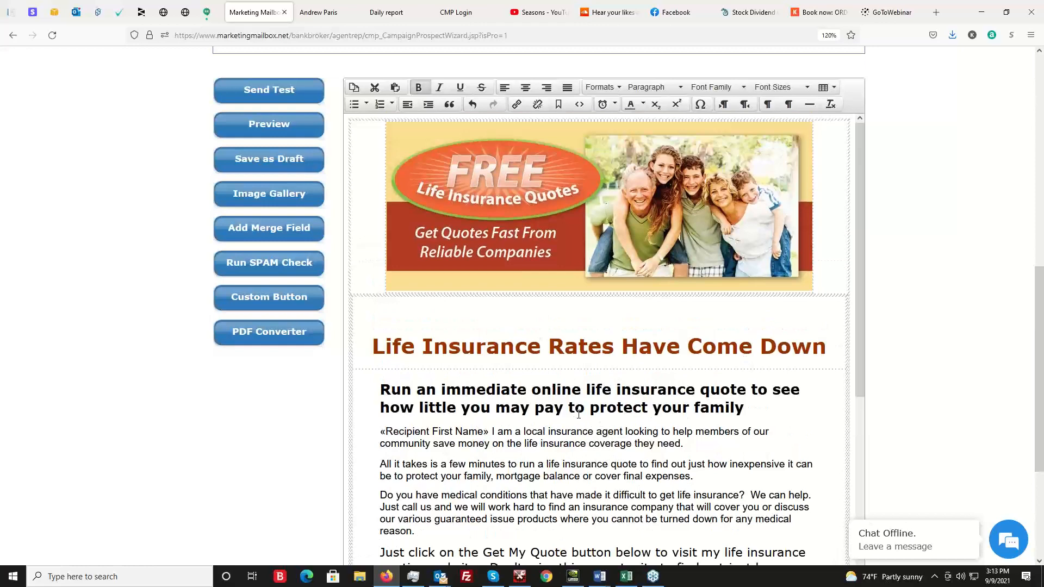
{"action": "scroll", "coordinate": [574, 389], "scroll_direction": "down", "scroll_amount": 6}
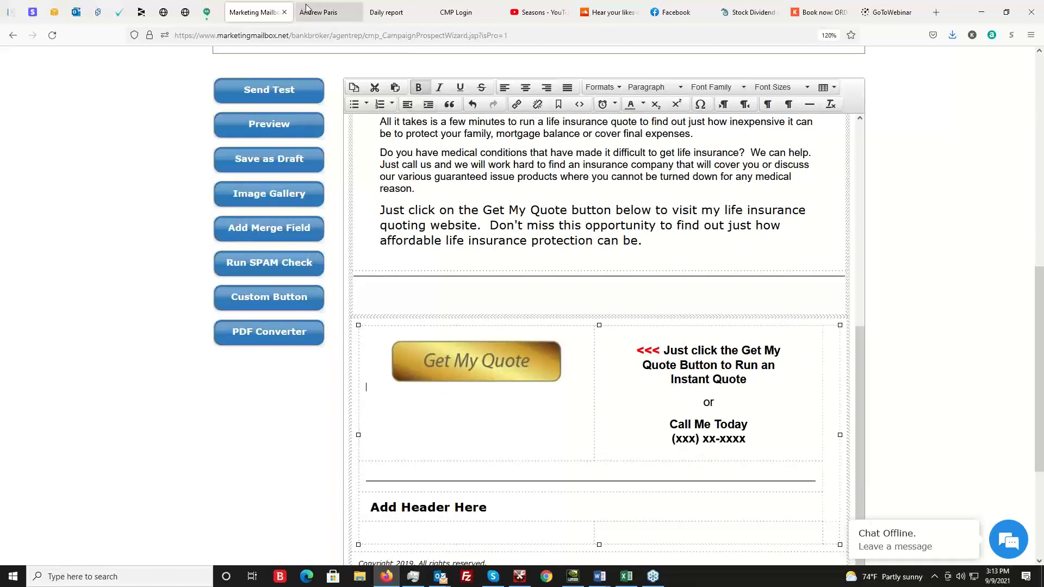
{"action": "left_click", "coordinate": [329, 13]}
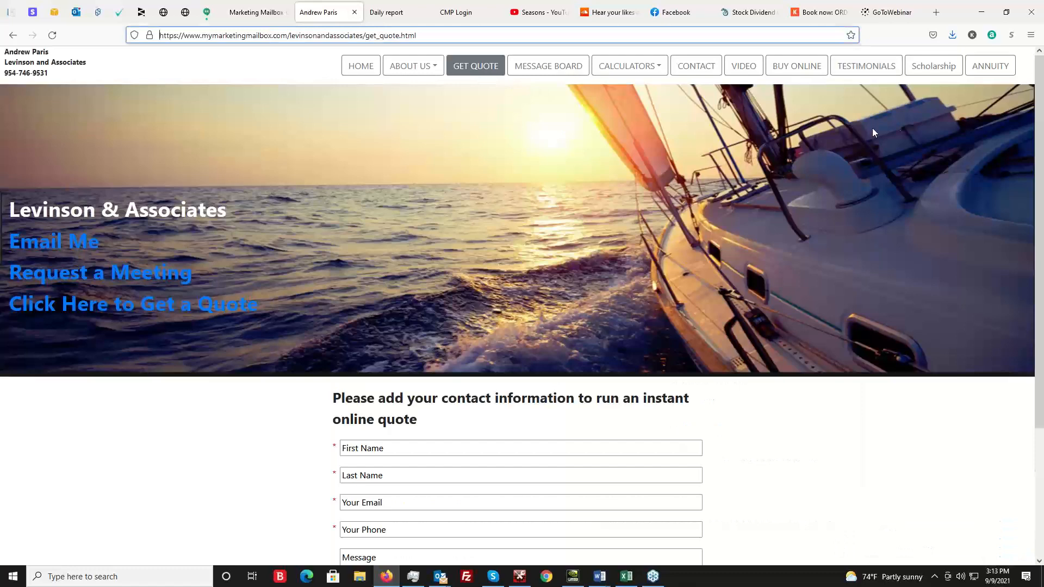
{"action": "left_click", "coordinate": [810, 73]}
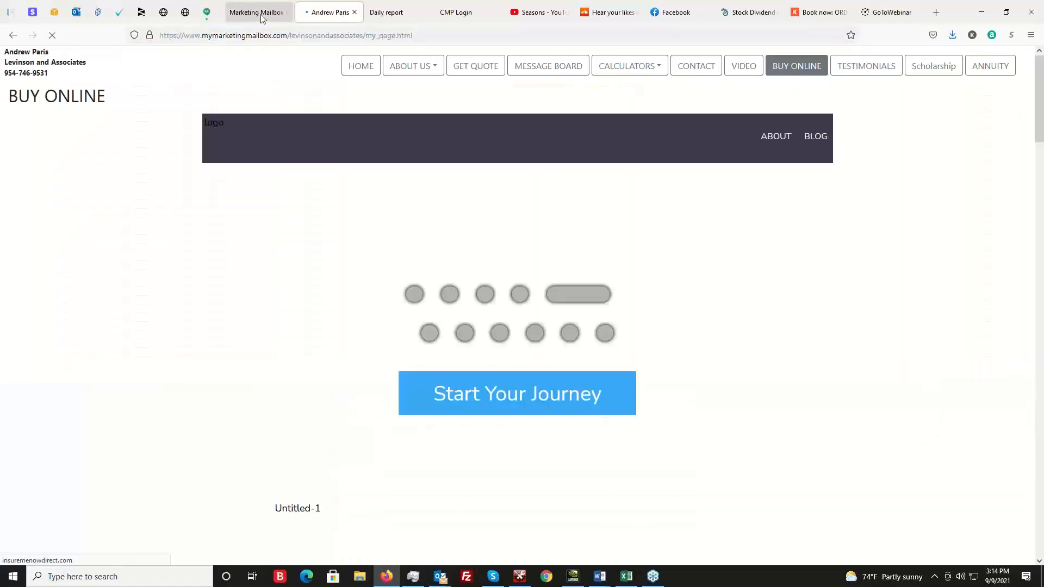
Return to the email builder and open the Sell While You Sleep Platforms category of the private template gallery.
{"action": "left_click", "coordinate": [248, 12]}
{"action": "scroll", "coordinate": [137, 467], "scroll_direction": "up", "scroll_amount": 1}
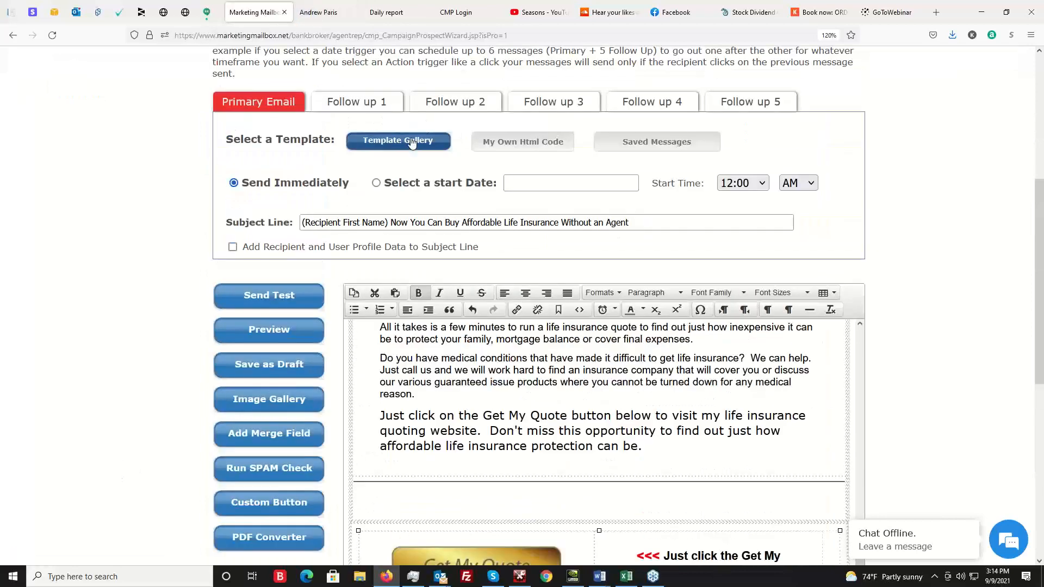
{"action": "left_click", "coordinate": [419, 142]}
{"action": "left_click", "coordinate": [364, 287]}
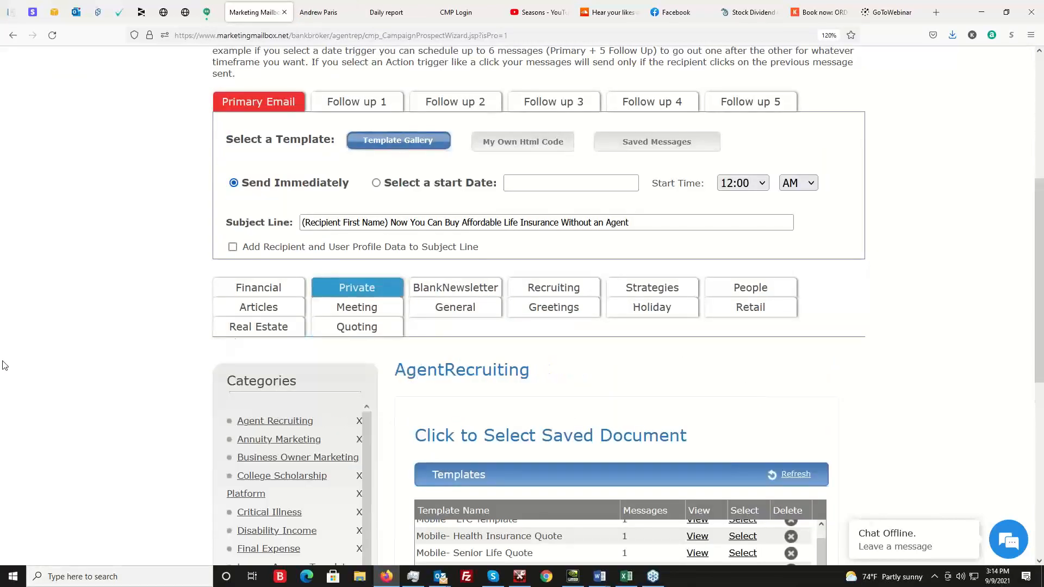
{"action": "scroll", "coordinate": [329, 271], "scroll_direction": "down", "scroll_amount": 5}
{"action": "scroll", "coordinate": [293, 297], "scroll_direction": "down", "scroll_amount": 1}
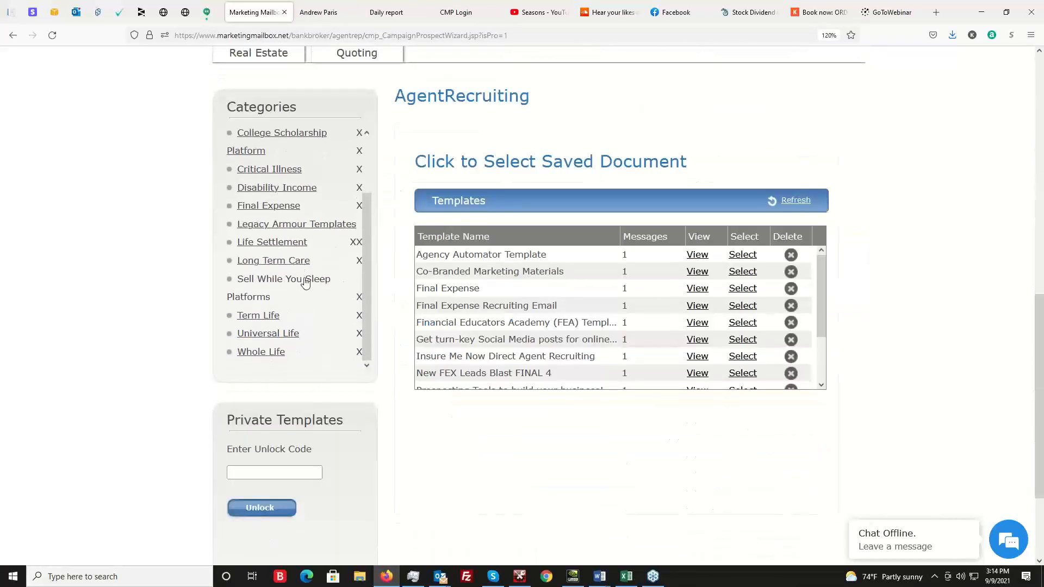
{"action": "left_click", "coordinate": [302, 279]}
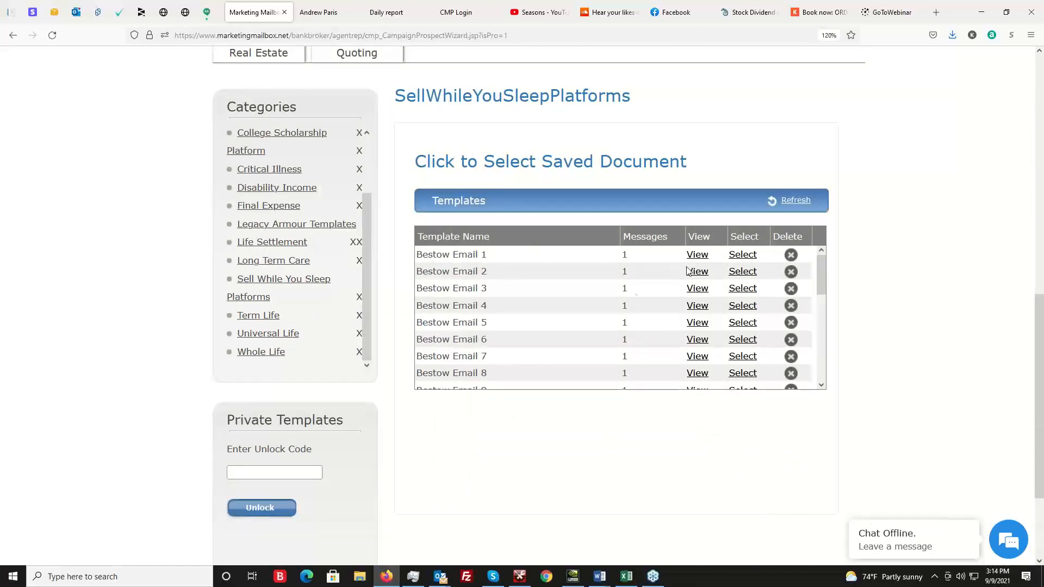
Use the "Insure Me Now - Affordable Life Ins" template for the primary email and go to its quote banner.
{"action": "scroll", "coordinate": [575, 288], "scroll_direction": "down", "scroll_amount": 1}
{"action": "scroll", "coordinate": [575, 288], "scroll_direction": "down", "scroll_amount": 3}
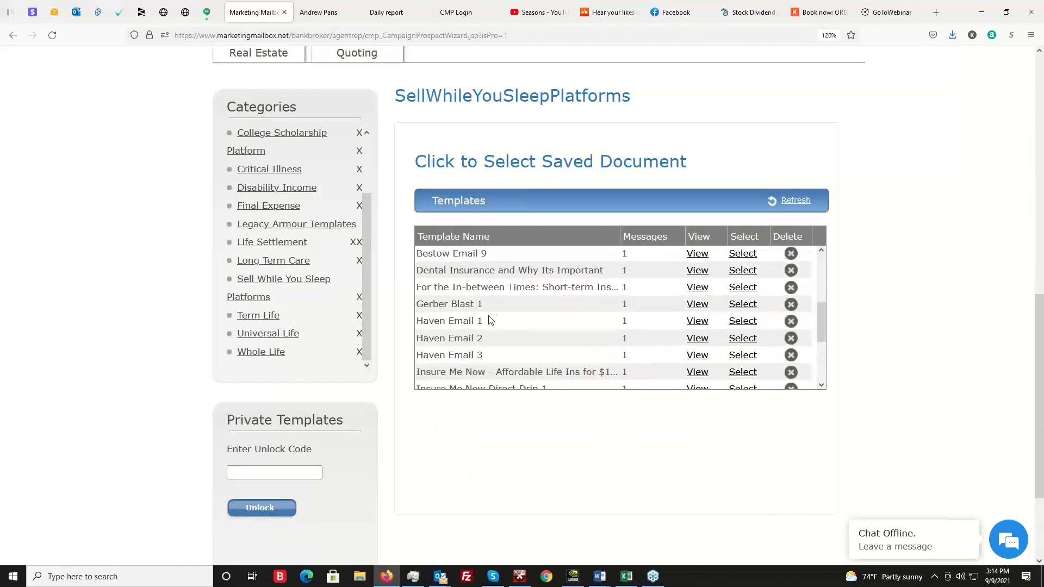
{"action": "scroll", "coordinate": [511, 326], "scroll_direction": "down", "scroll_amount": 2}
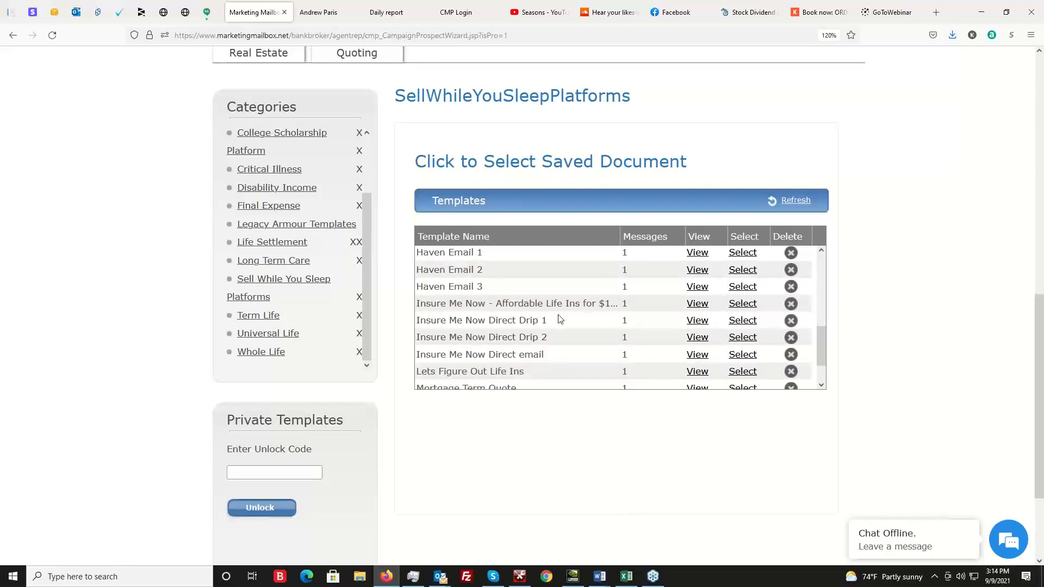
{"action": "left_click", "coordinate": [742, 303]}
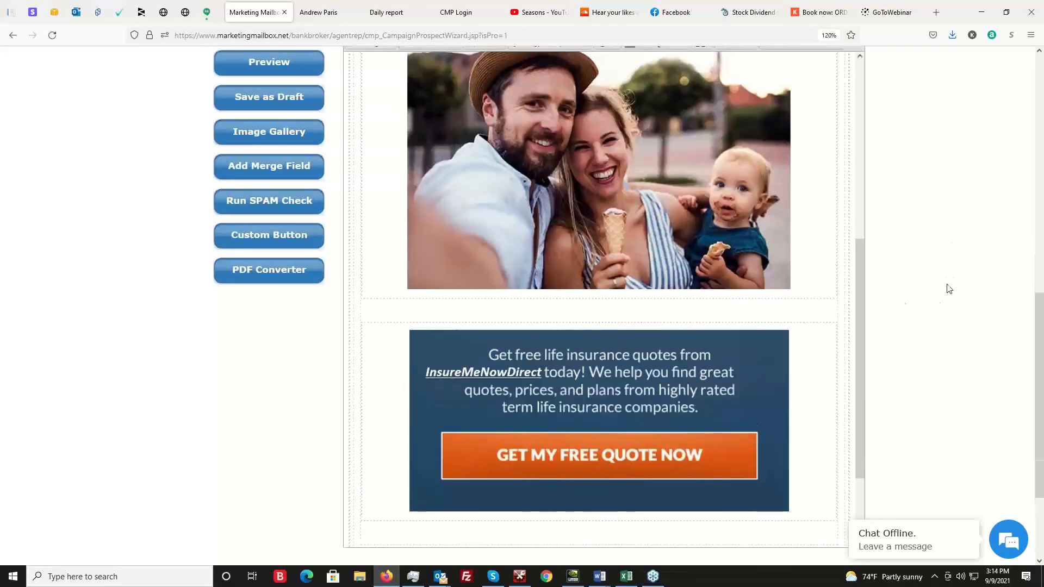
{"action": "scroll", "coordinate": [713, 338], "scroll_direction": "down", "scroll_amount": 8}
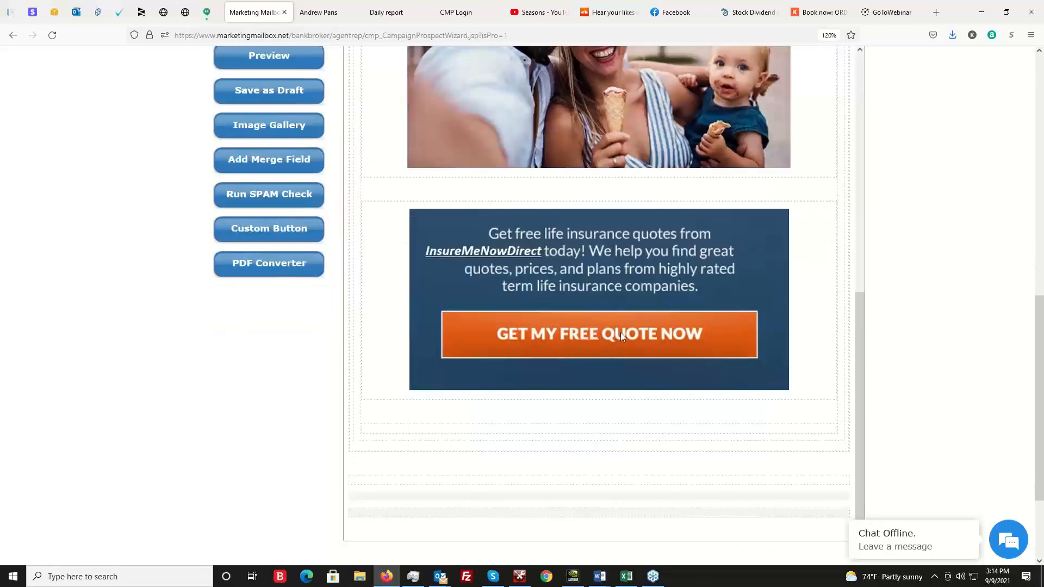
Link the Get My Free Quote Now banner image to the copied get_quote.html address, leaving the target as None.
{"action": "left_click", "coordinate": [601, 322]}
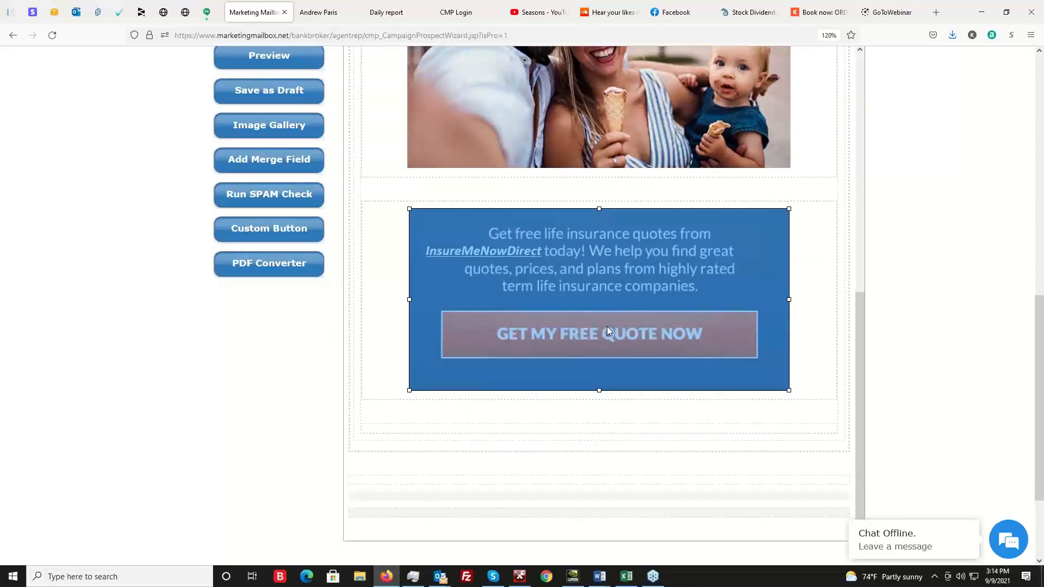
{"action": "right_click", "coordinate": [606, 327]}
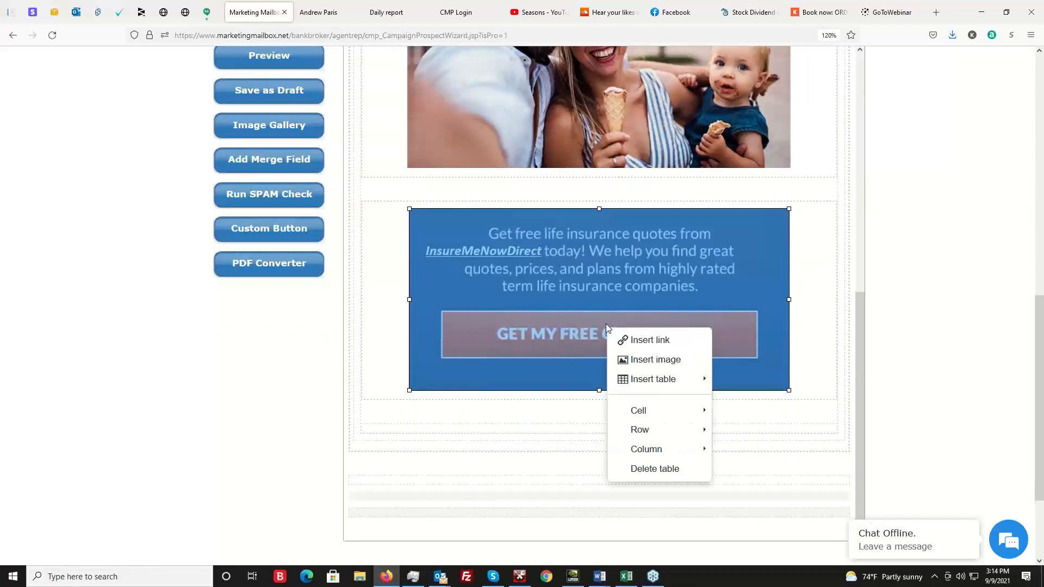
{"action": "left_click", "coordinate": [646, 339]}
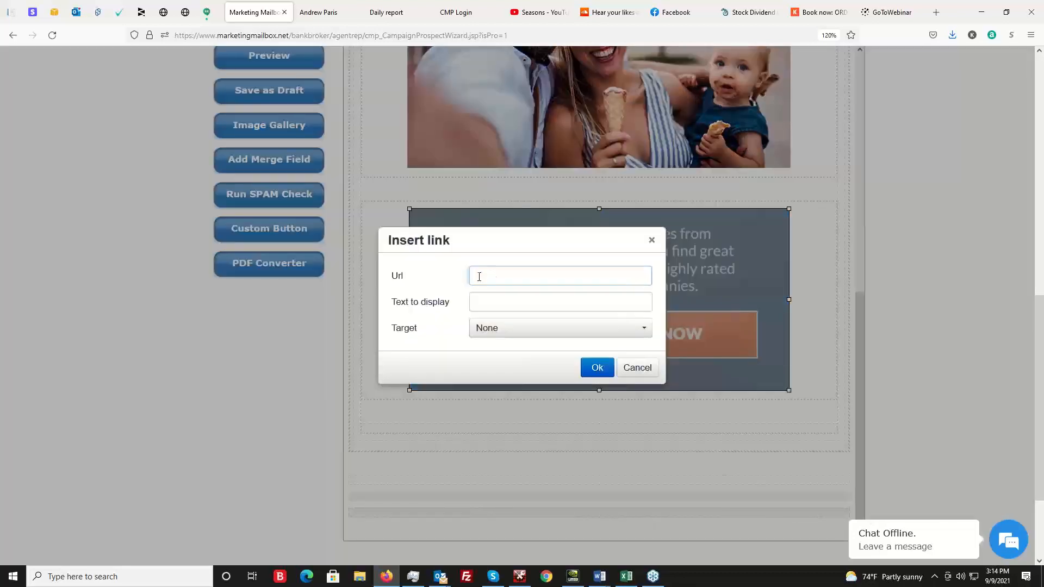
{"action": "right_click", "coordinate": [479, 277]}
{"action": "left_click", "coordinate": [509, 357]}
{"action": "left_click", "coordinate": [597, 368]}
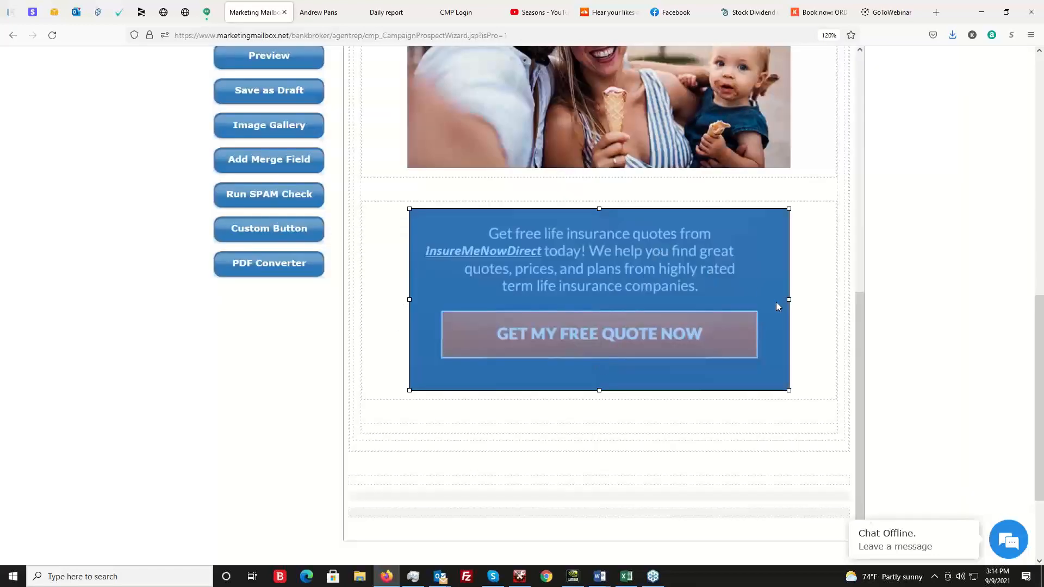
{"action": "left_click", "coordinate": [812, 338]}
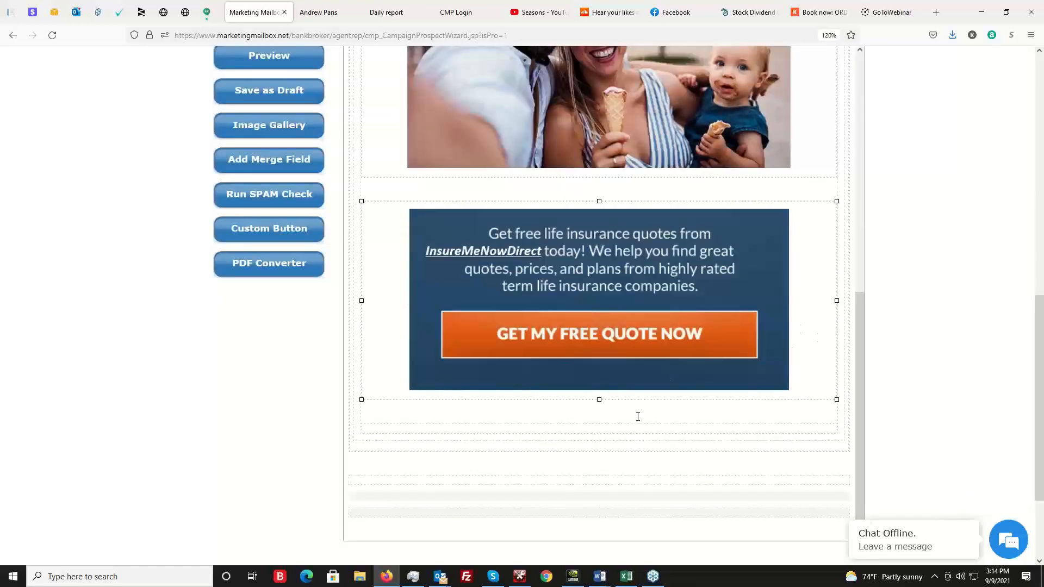
Insert the User:Header 300x100 logo profile data in the empty row below the Get My Free Quote Now banner.
{"action": "scroll", "coordinate": [706, 307], "scroll_direction": "up", "scroll_amount": 6}
{"action": "scroll", "coordinate": [693, 322], "scroll_direction": "up", "scroll_amount": 2}
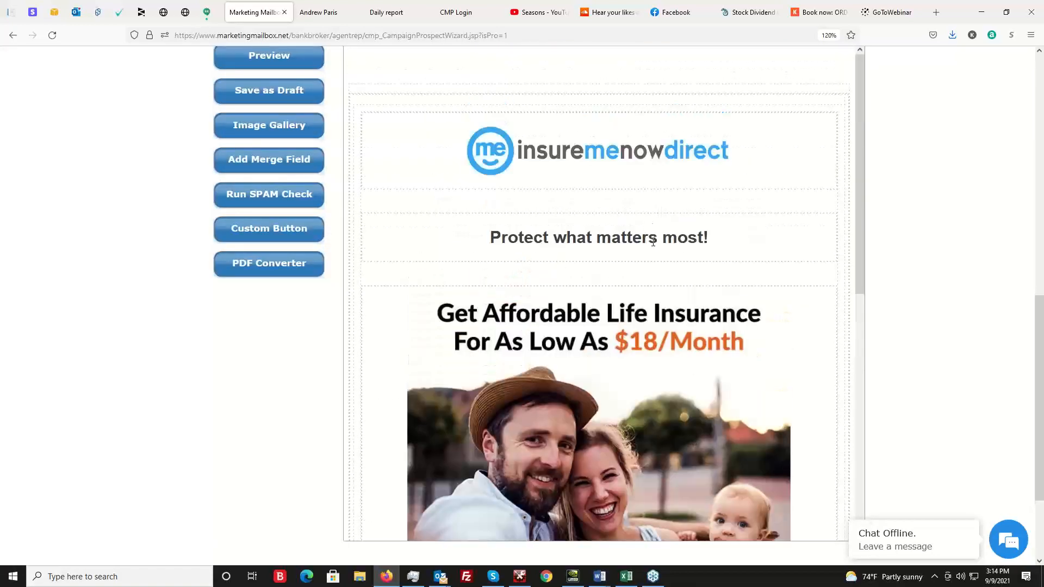
{"action": "scroll", "coordinate": [653, 241], "scroll_direction": "down", "scroll_amount": 8}
{"action": "left_click", "coordinate": [449, 411]}
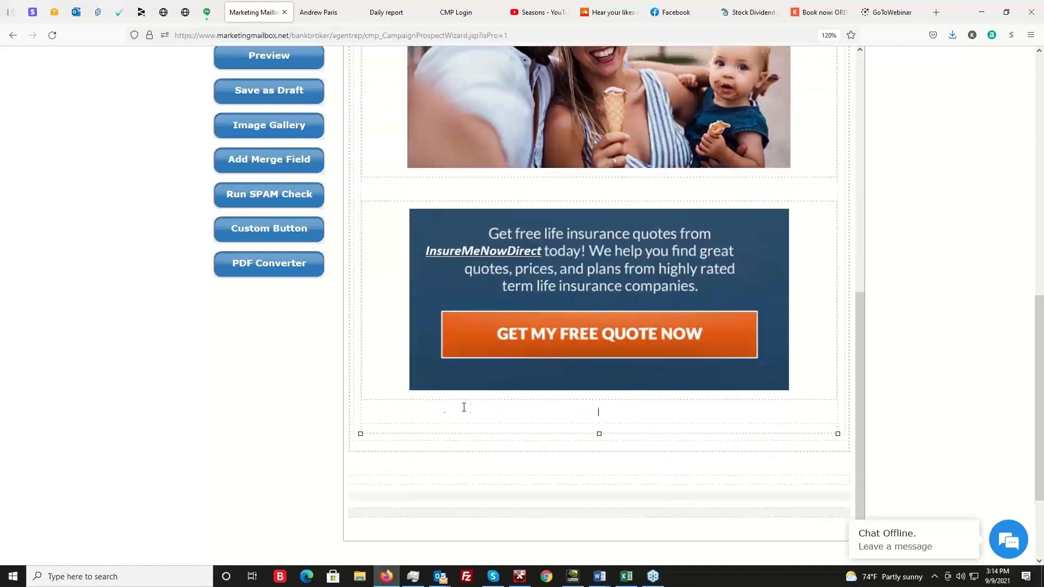
{"action": "scroll", "coordinate": [174, 386], "scroll_direction": "up", "scroll_amount": 3}
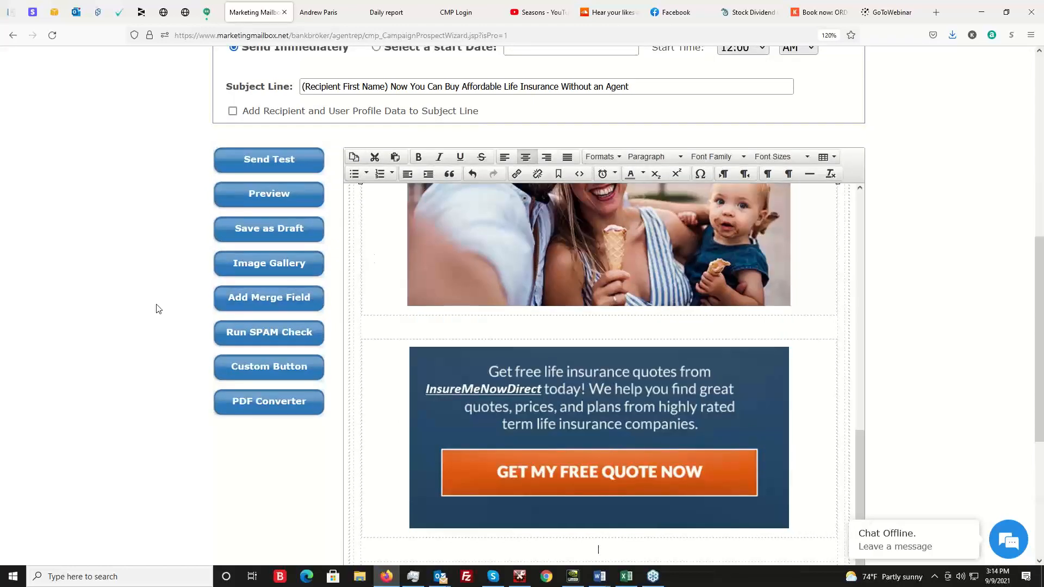
{"action": "scroll", "coordinate": [156, 305], "scroll_direction": "up", "scroll_amount": 2}
{"action": "left_click", "coordinate": [262, 368]}
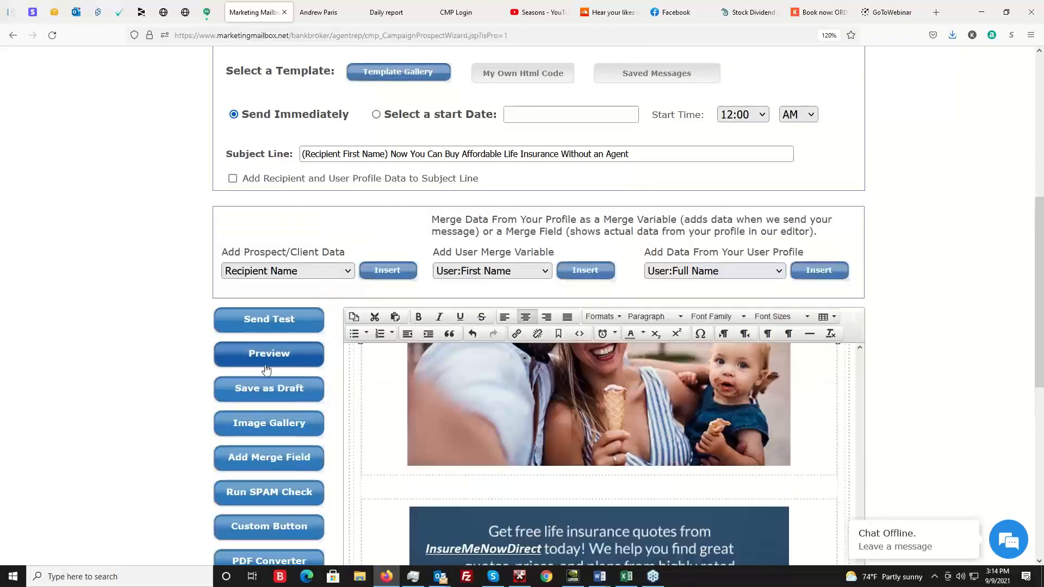
{"action": "left_click", "coordinate": [737, 271]}
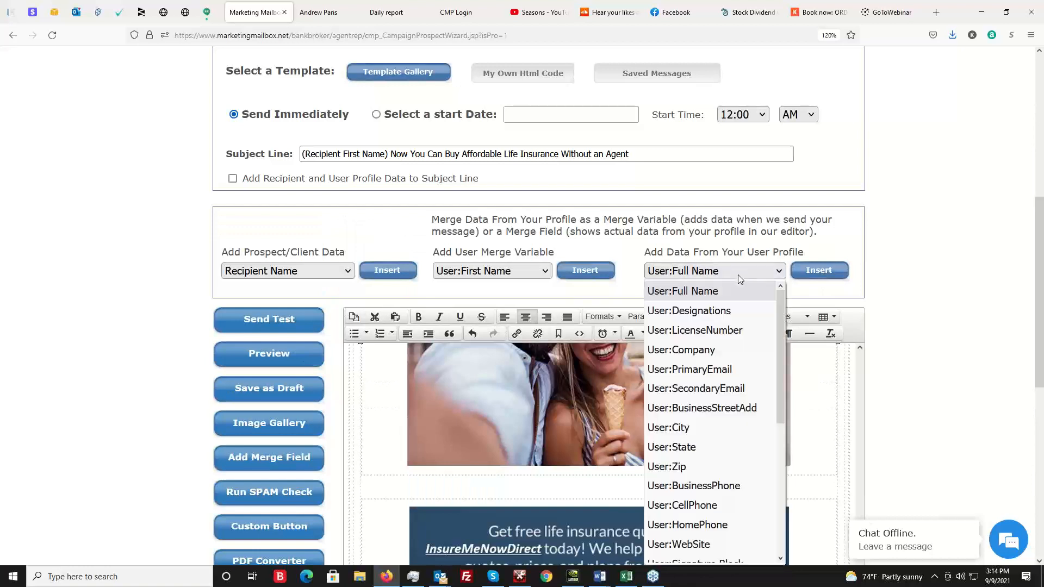
{"action": "scroll", "coordinate": [722, 479], "scroll_direction": "down", "scroll_amount": 4}
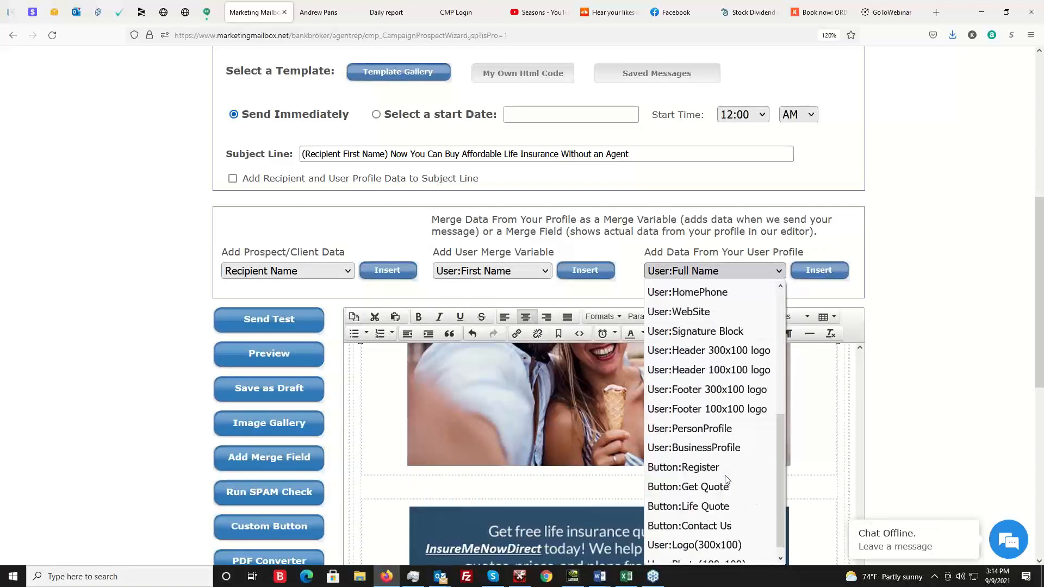
{"action": "left_click", "coordinate": [726, 352]}
{"action": "scroll", "coordinate": [466, 391], "scroll_direction": "down", "scroll_amount": 6}
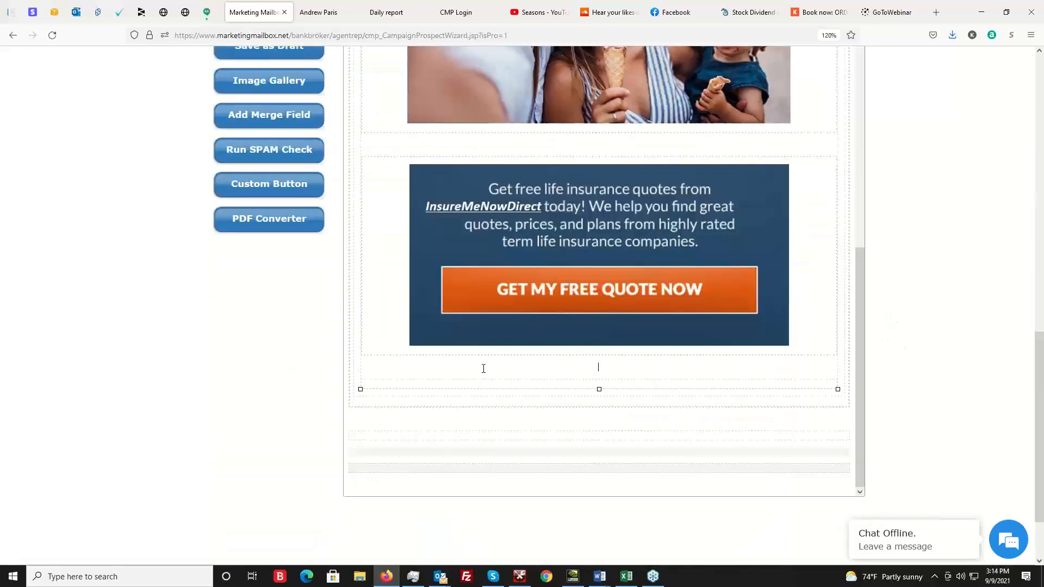
{"action": "scroll", "coordinate": [1006, 324], "scroll_direction": "up", "scroll_amount": 5}
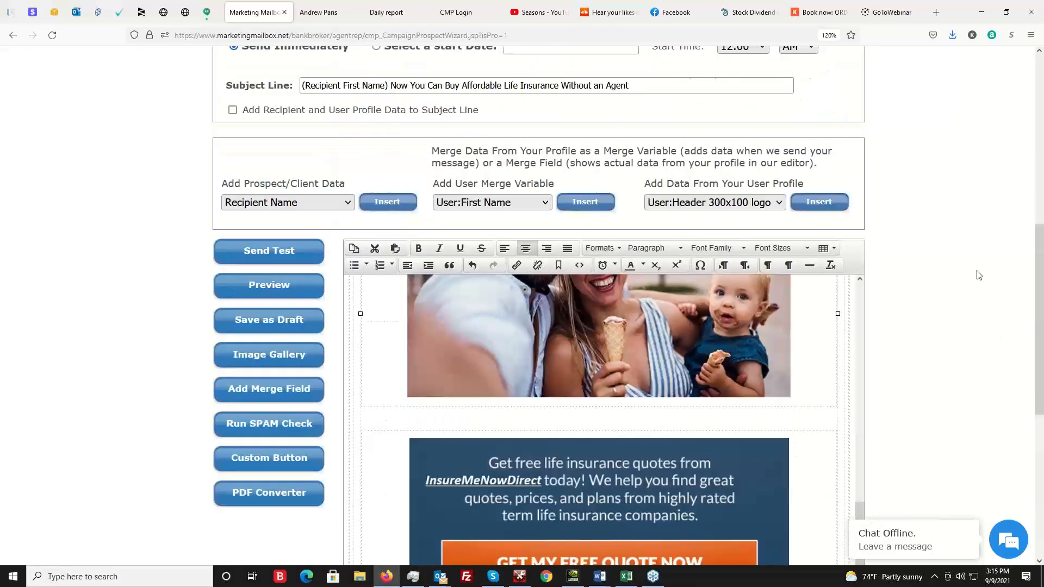
{"action": "scroll", "coordinate": [682, 345], "scroll_direction": "down", "scroll_amount": 7}
Review the email from its header to the agent's contact block and check the quote banner's link address without changing it.
{"action": "scroll", "coordinate": [696, 351], "scroll_direction": "up", "scroll_amount": 4}
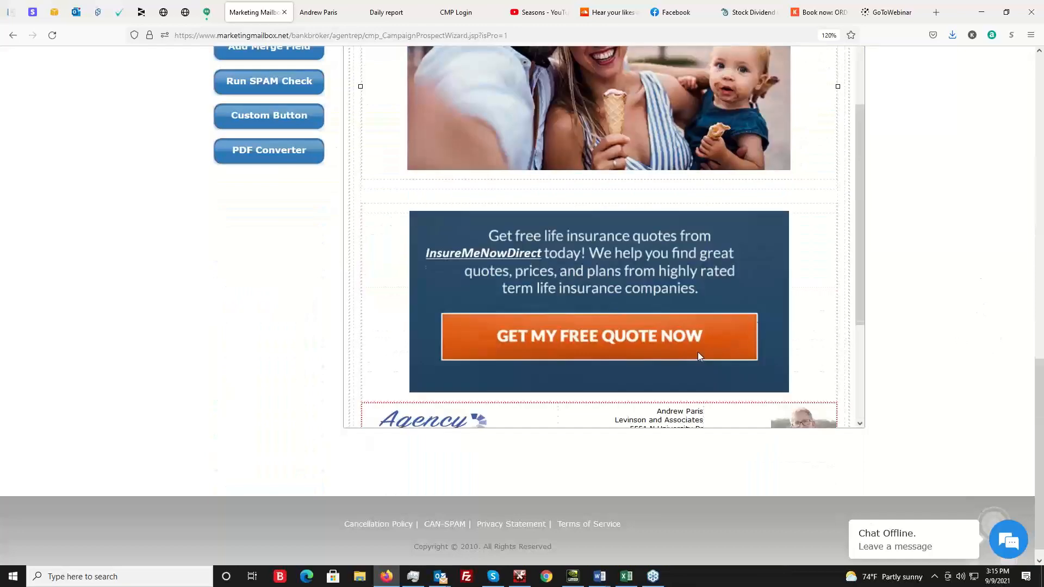
{"action": "scroll", "coordinate": [706, 312], "scroll_direction": "up", "scroll_amount": 5}
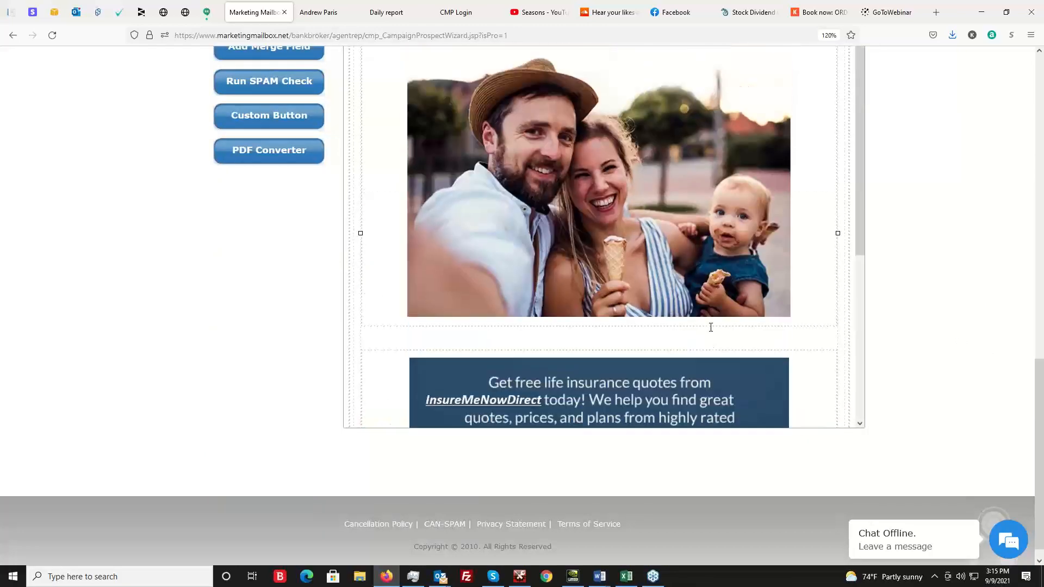
{"action": "scroll", "coordinate": [727, 273], "scroll_direction": "up", "scroll_amount": 3}
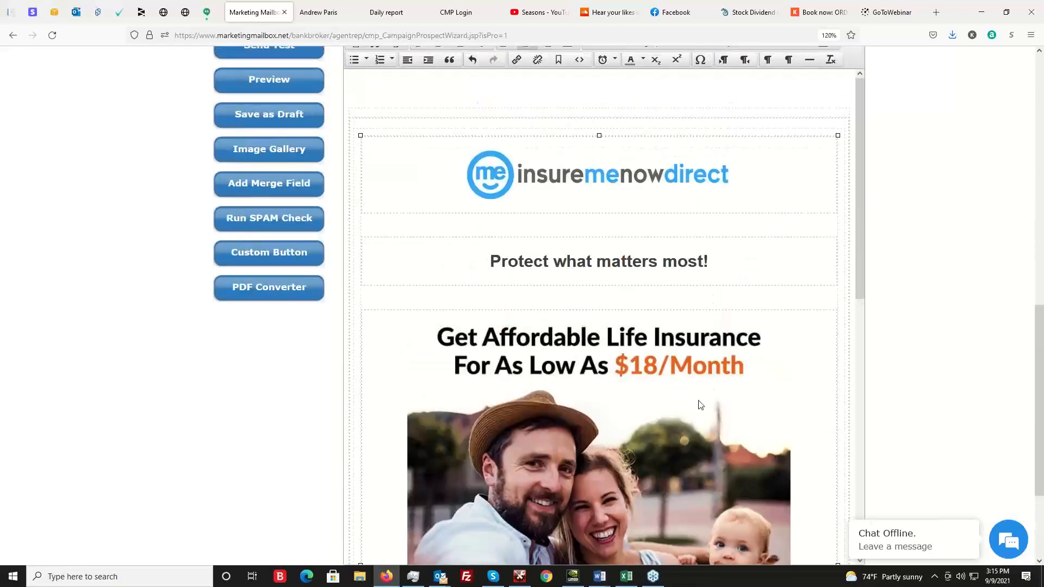
{"action": "scroll", "coordinate": [645, 226], "scroll_direction": "down", "scroll_amount": 8}
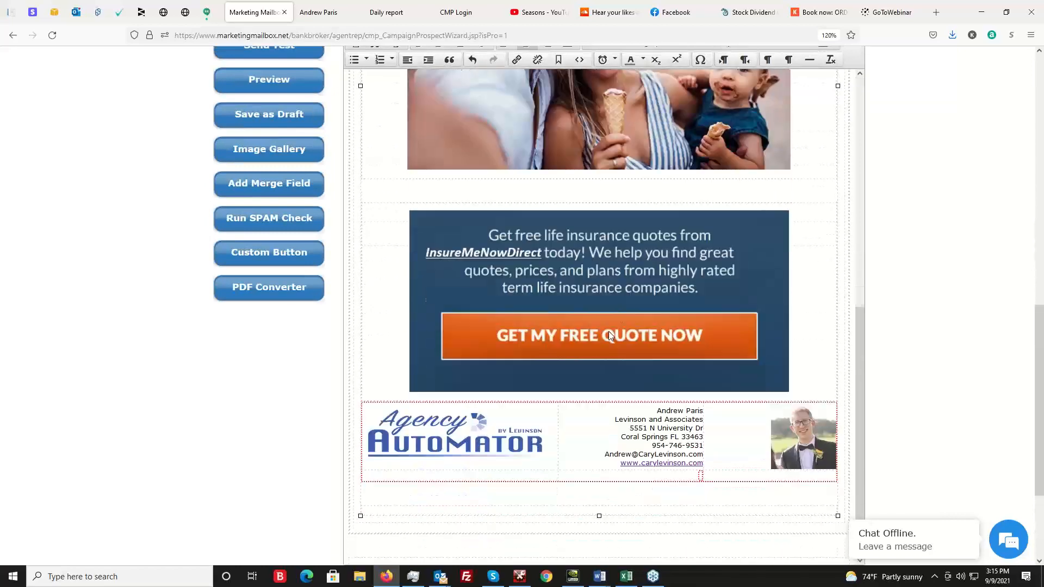
{"action": "right_click", "coordinate": [628, 278]}
{"action": "left_click", "coordinate": [671, 293]}
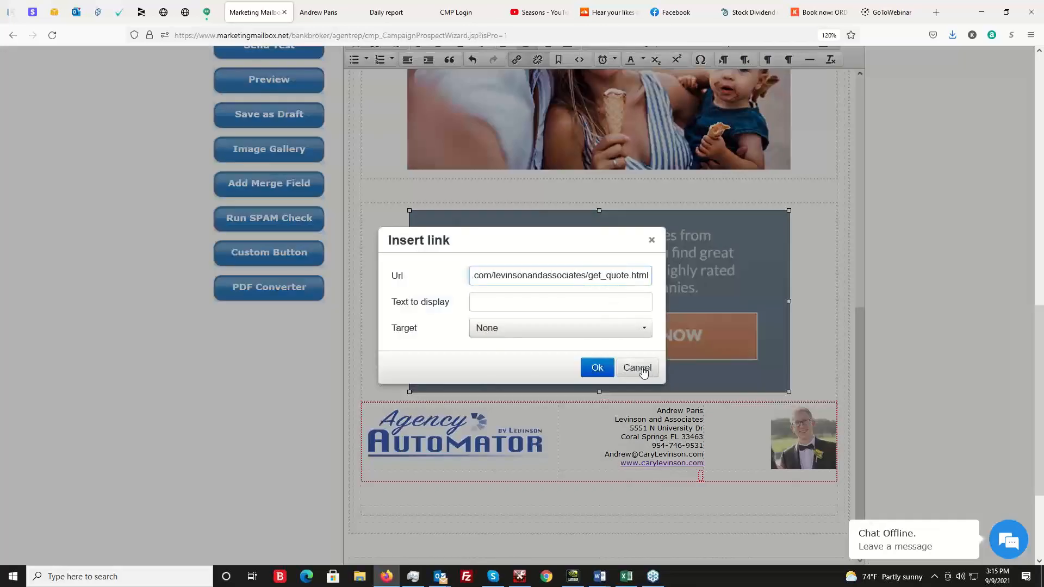
{"action": "left_click", "coordinate": [643, 371]}
{"action": "scroll", "coordinate": [544, 403], "scroll_direction": "down", "scroll_amount": 2}
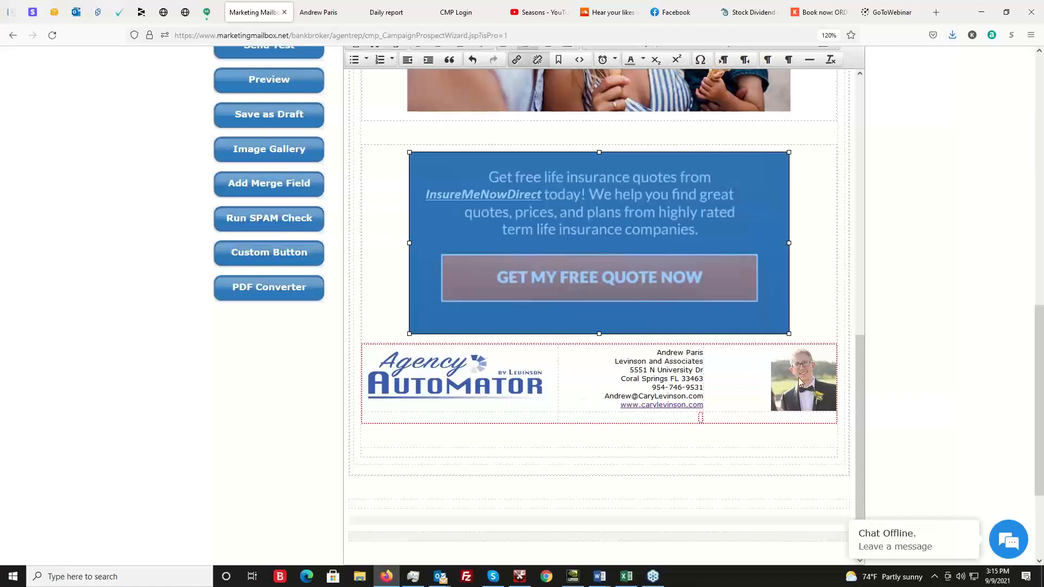
Review the primary email's subject line without changing it.
{"action": "scroll", "coordinate": [983, 318], "scroll_direction": "up", "scroll_amount": 2}
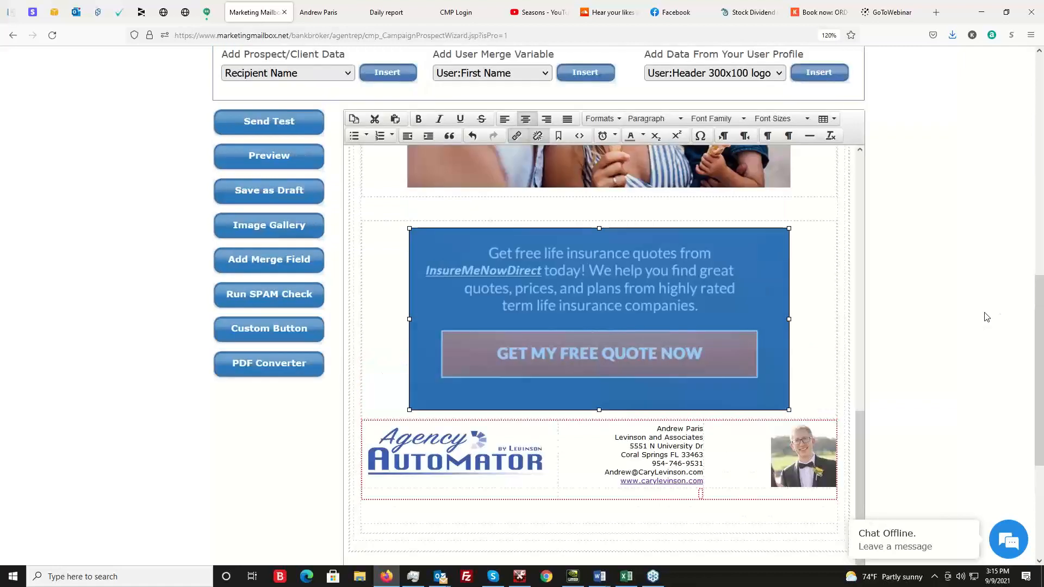
{"action": "scroll", "coordinate": [986, 317], "scroll_direction": "up", "scroll_amount": 6}
{"action": "left_click", "coordinate": [648, 290]}
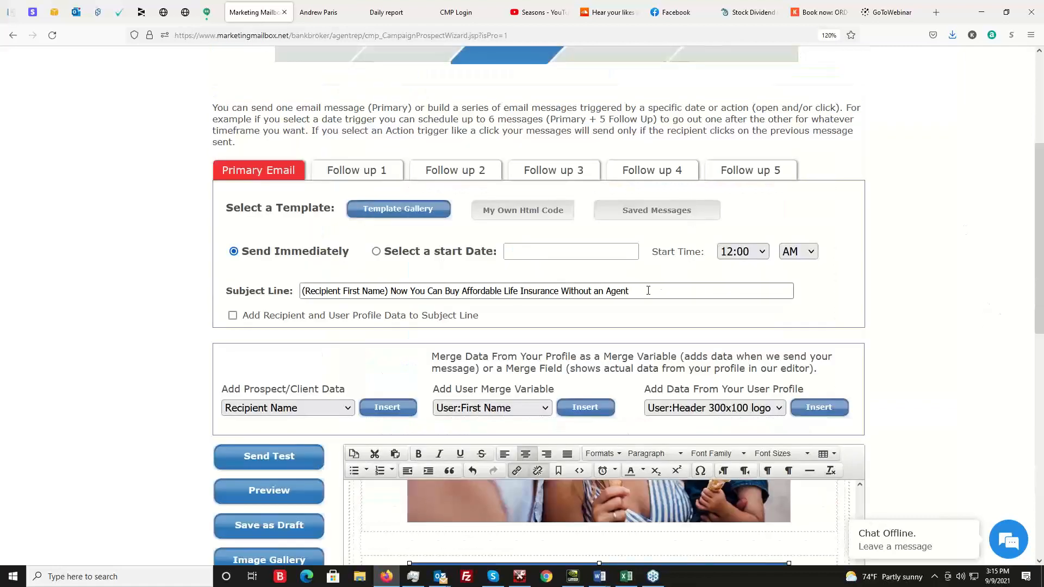
{"action": "left_click_drag", "start_coordinate": [648, 291], "coordinate": [228, 291]}
{"action": "left_click", "coordinate": [676, 291]}
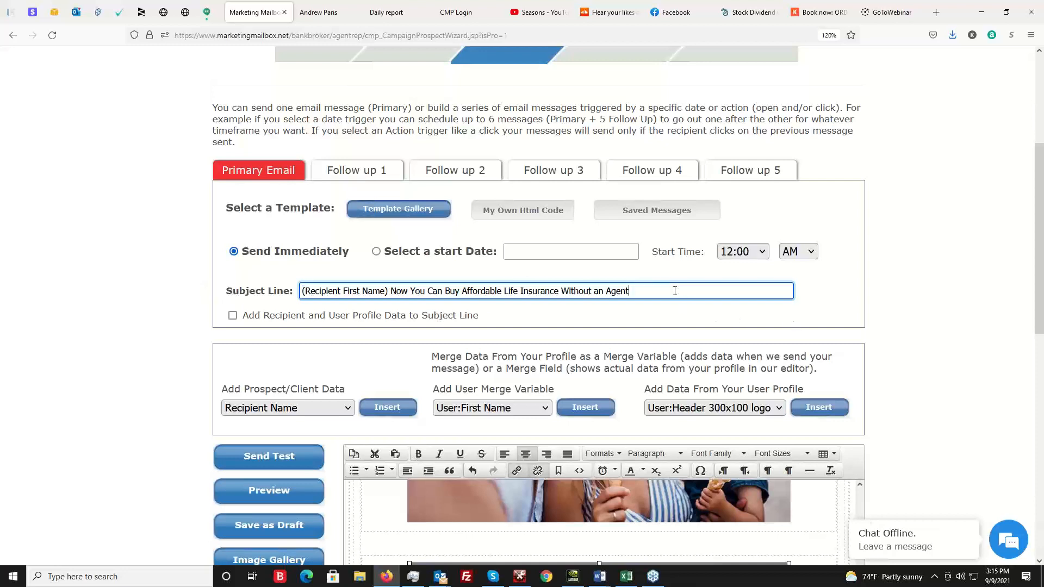
{"action": "left_click", "coordinate": [918, 261]}
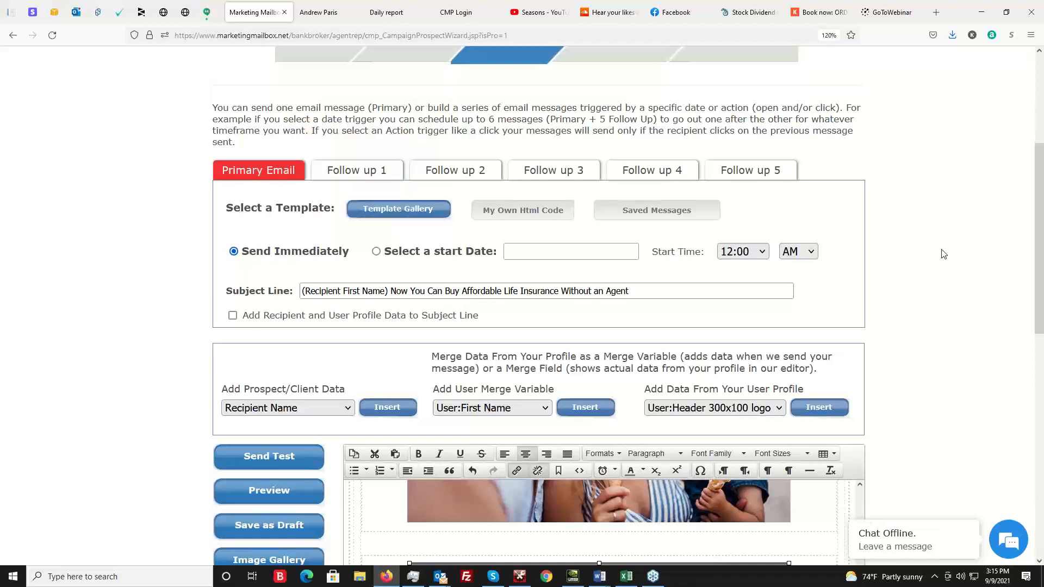
Reopen the template gallery for the primary email and browse the templates in the People category.
{"action": "scroll", "coordinate": [969, 331], "scroll_direction": "up", "scroll_amount": 5}
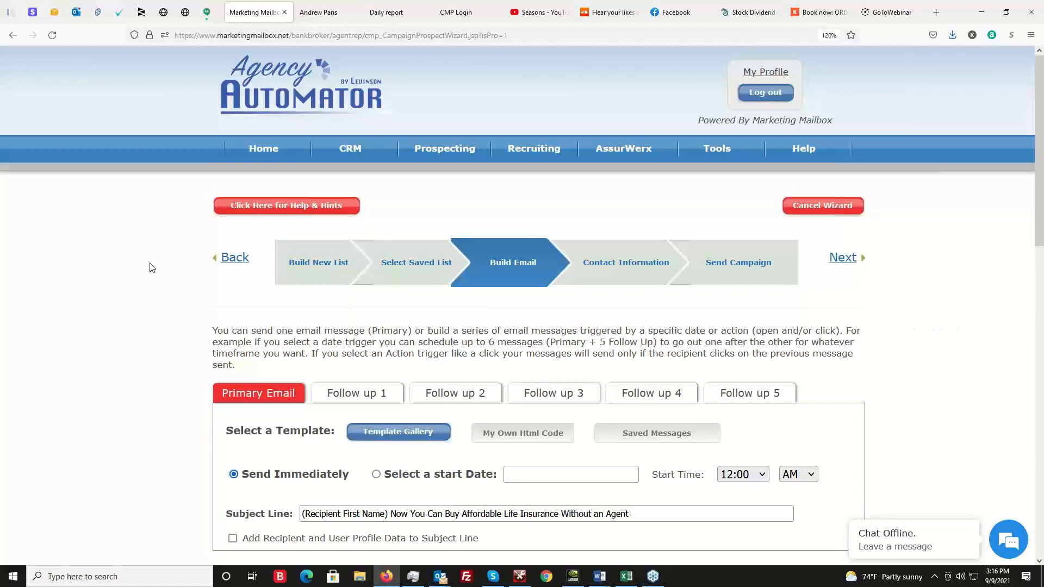
{"action": "scroll", "coordinate": [151, 272], "scroll_direction": "down", "scroll_amount": 2}
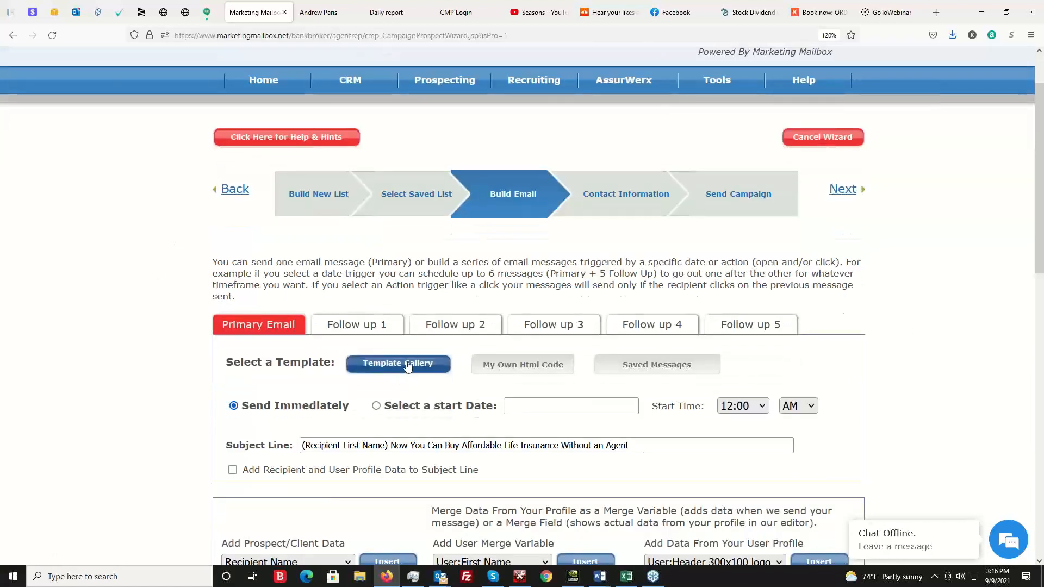
{"action": "left_click", "coordinate": [405, 365]}
{"action": "scroll", "coordinate": [881, 310], "scroll_direction": "down", "scroll_amount": 3}
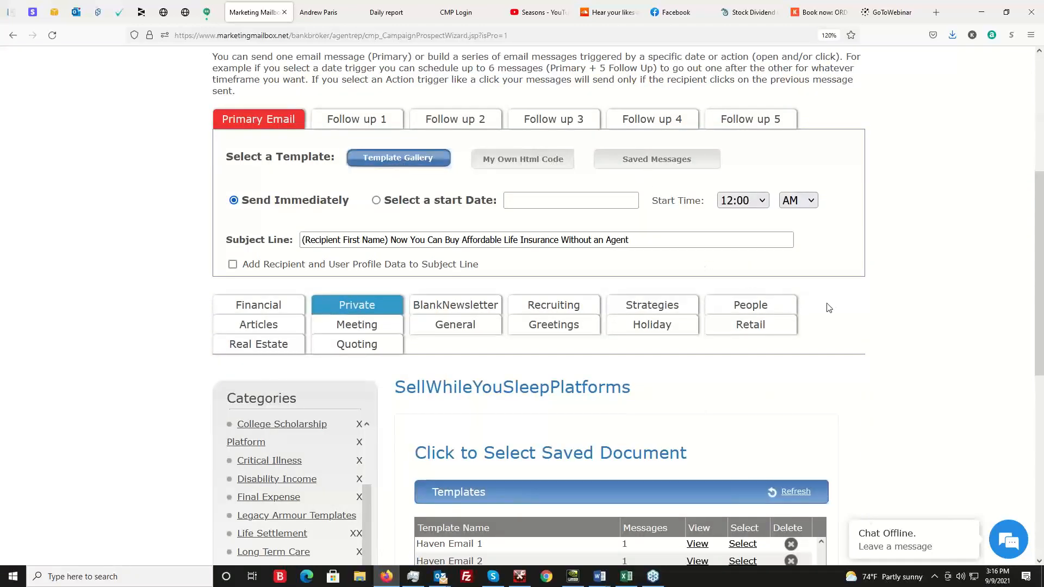
{"action": "left_click", "coordinate": [752, 310]}
{"action": "scroll", "coordinate": [943, 274], "scroll_direction": "down", "scroll_amount": 3}
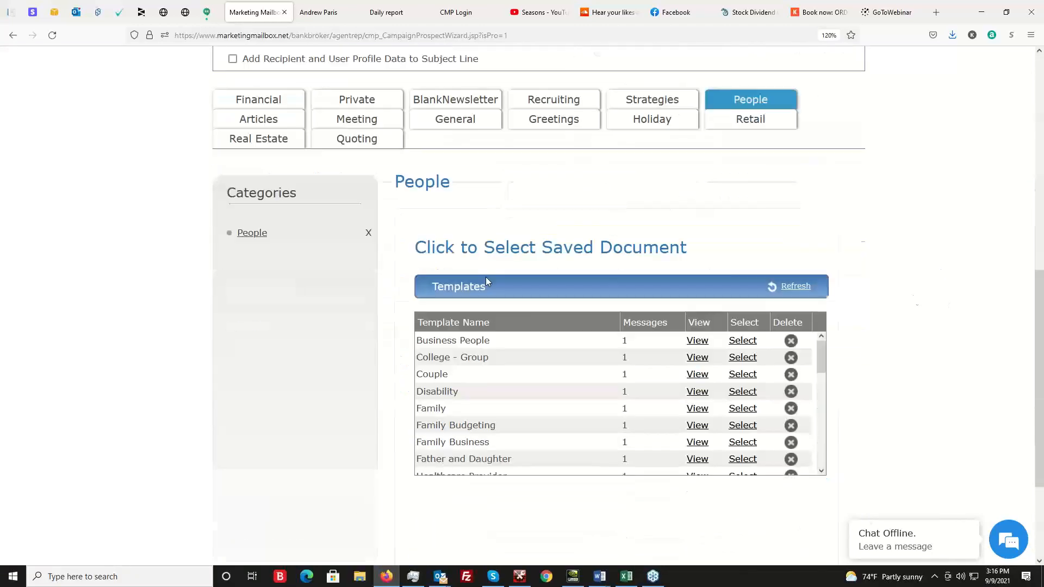
Load the Business People template into the primary email and check its title and text placeholders.
{"action": "left_click", "coordinate": [743, 340]}
{"action": "scroll", "coordinate": [740, 243], "scroll_direction": "down", "scroll_amount": 2}
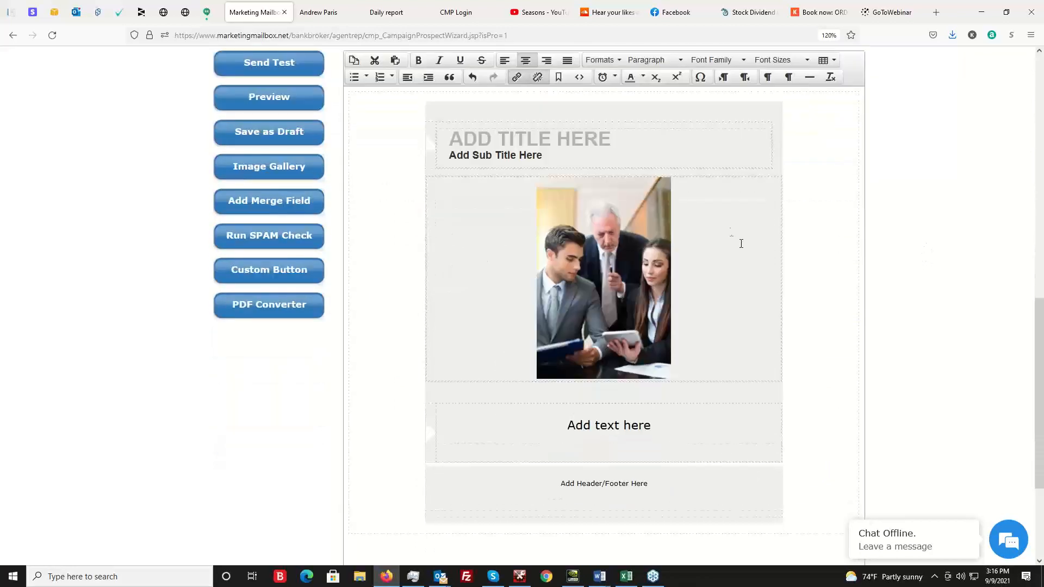
{"action": "left_click", "coordinate": [610, 147]}
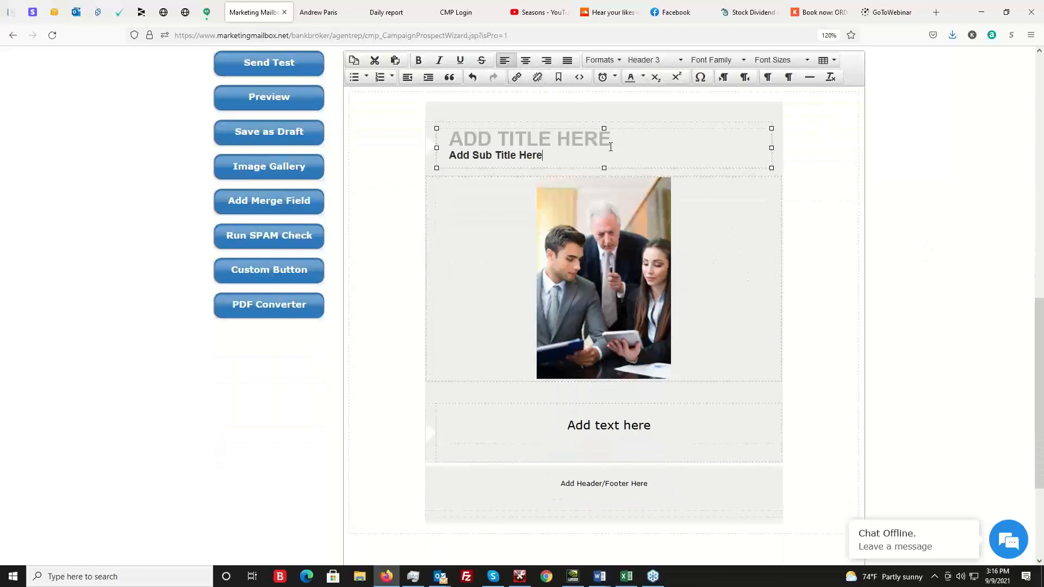
{"action": "left_click_drag", "start_coordinate": [683, 426], "coordinate": [545, 422]}
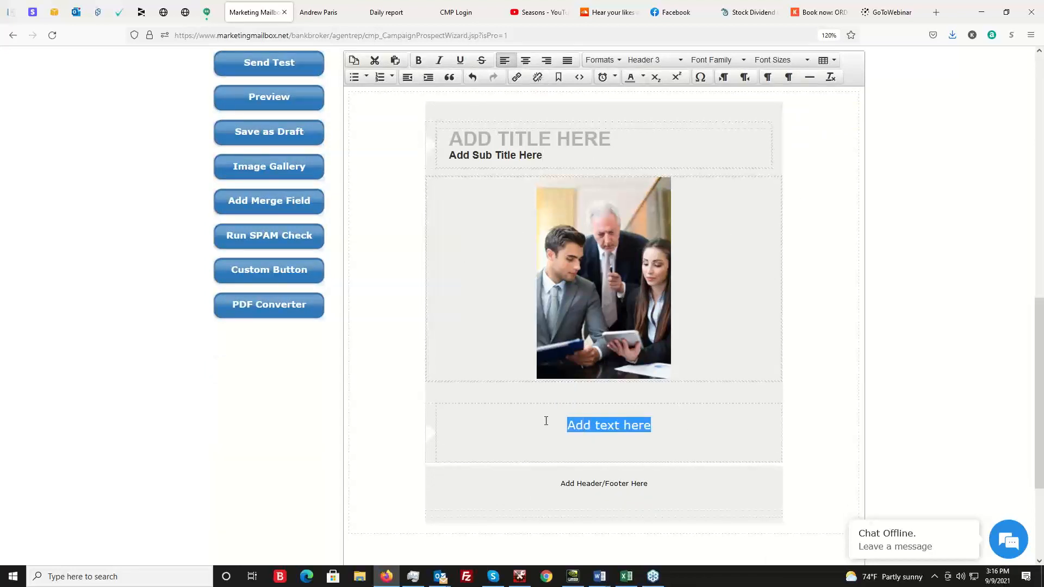
{"action": "left_click", "coordinate": [682, 431]}
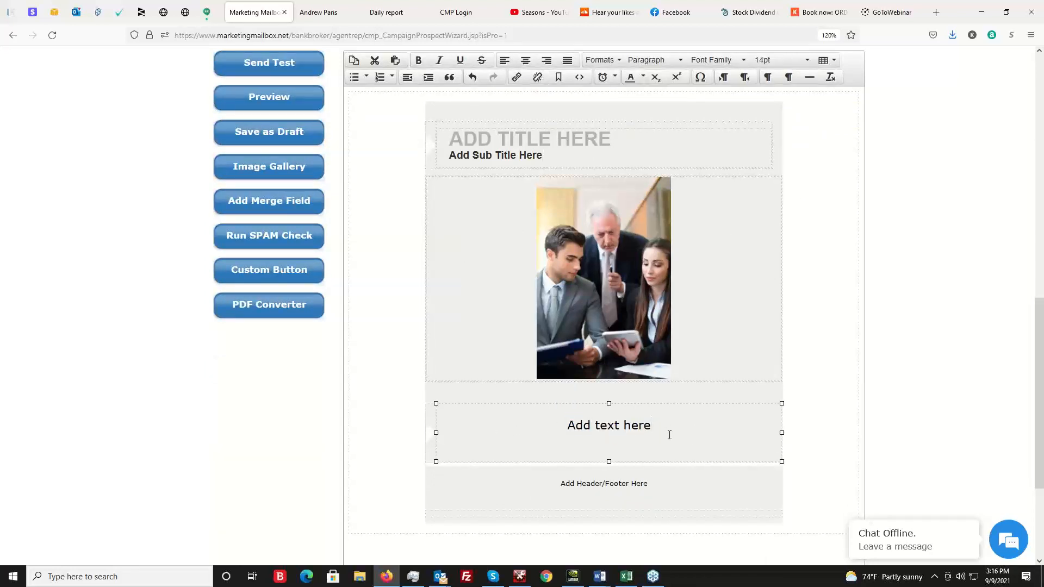
Reopen the template gallery for the primary email and view the Private category's Agent Recruiting templates.
{"action": "scroll", "coordinate": [78, 515], "scroll_direction": "up", "scroll_amount": 6}
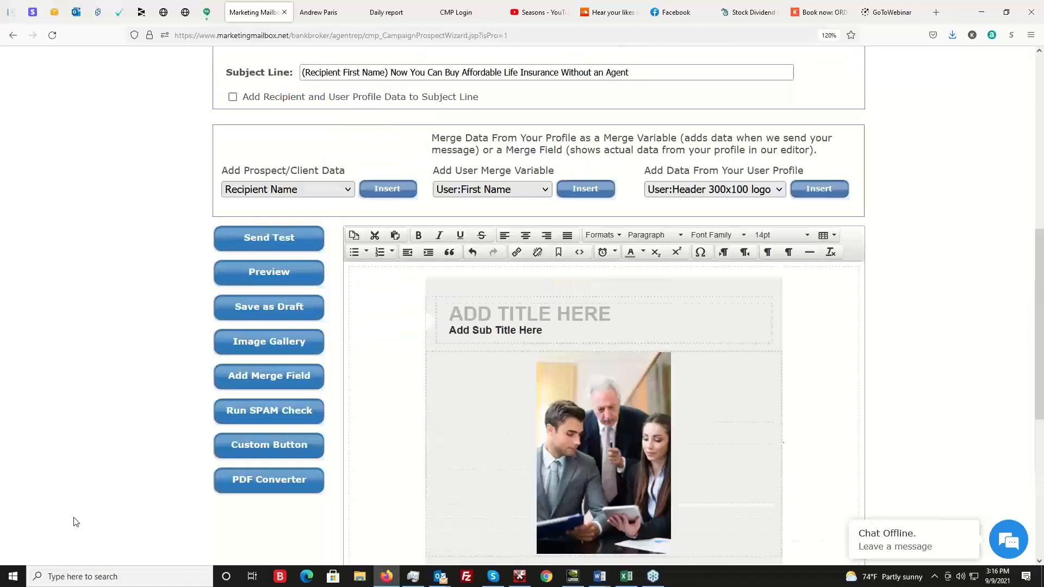
{"action": "scroll", "coordinate": [32, 354], "scroll_direction": "up", "scroll_amount": 1}
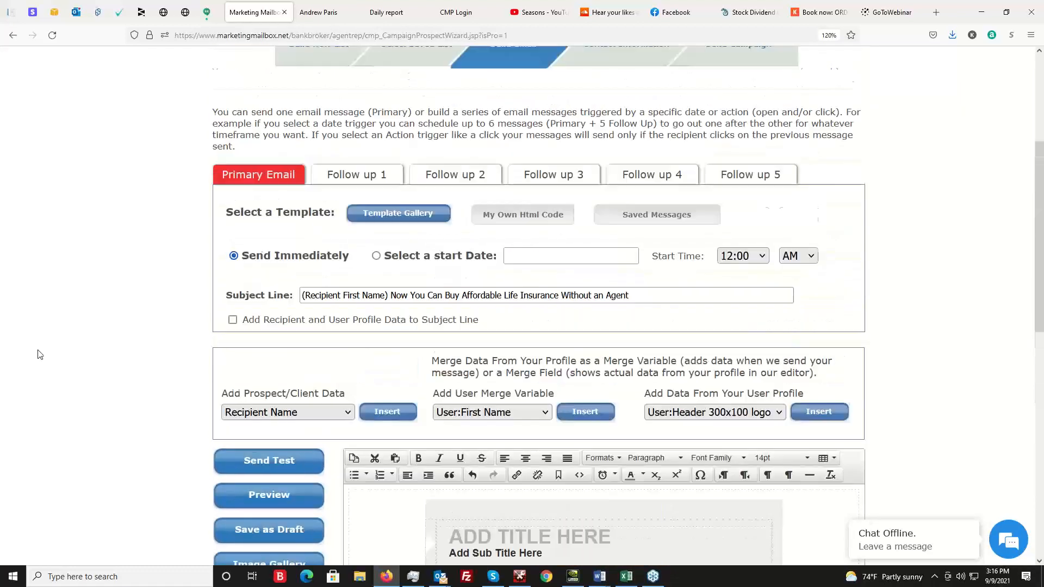
{"action": "left_click", "coordinate": [393, 228]}
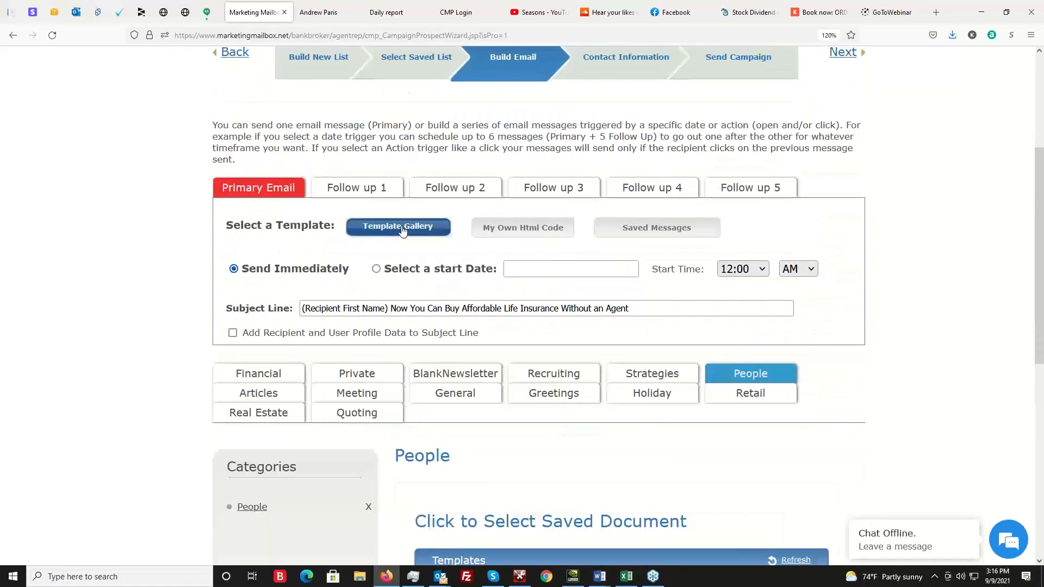
{"action": "scroll", "coordinate": [14, 327], "scroll_direction": "down", "scroll_amount": 1}
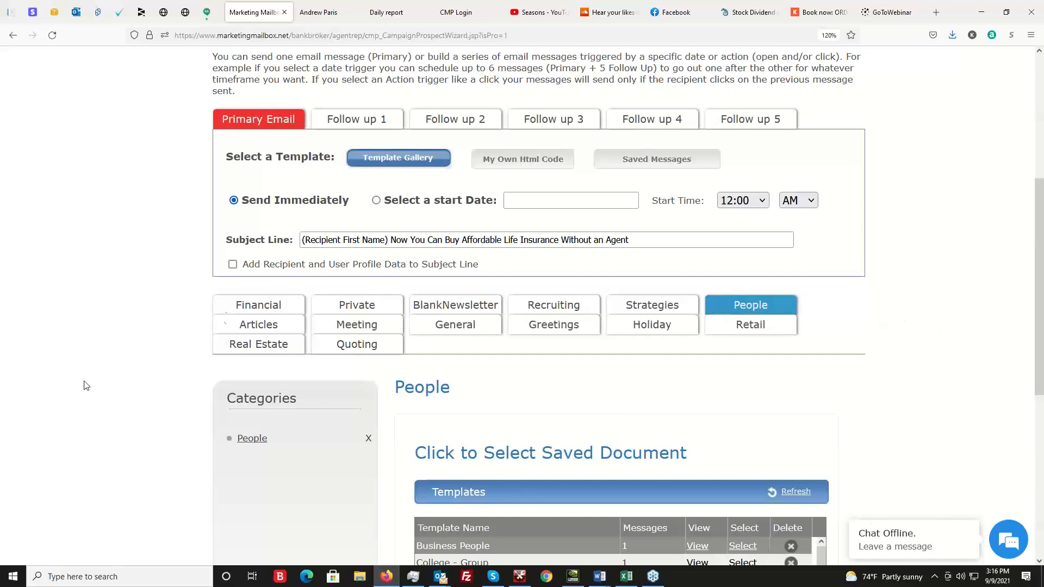
{"action": "left_click", "coordinate": [359, 307]}
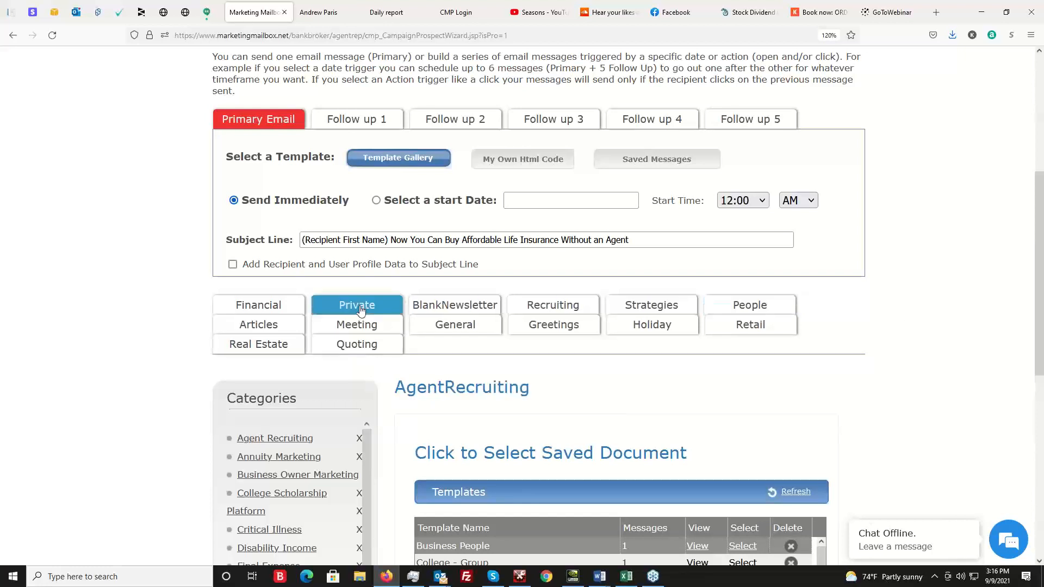
{"action": "scroll", "coordinate": [58, 328], "scroll_direction": "down", "scroll_amount": 3}
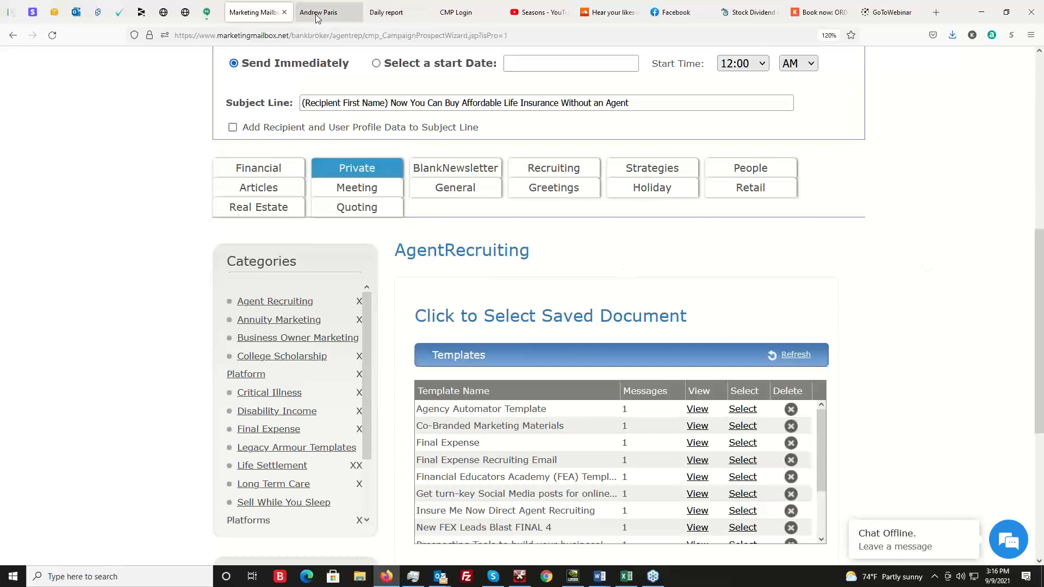
View the Buy Online page of the agent website and return to the campaign wizard.
{"action": "left_click", "coordinate": [353, 10]}
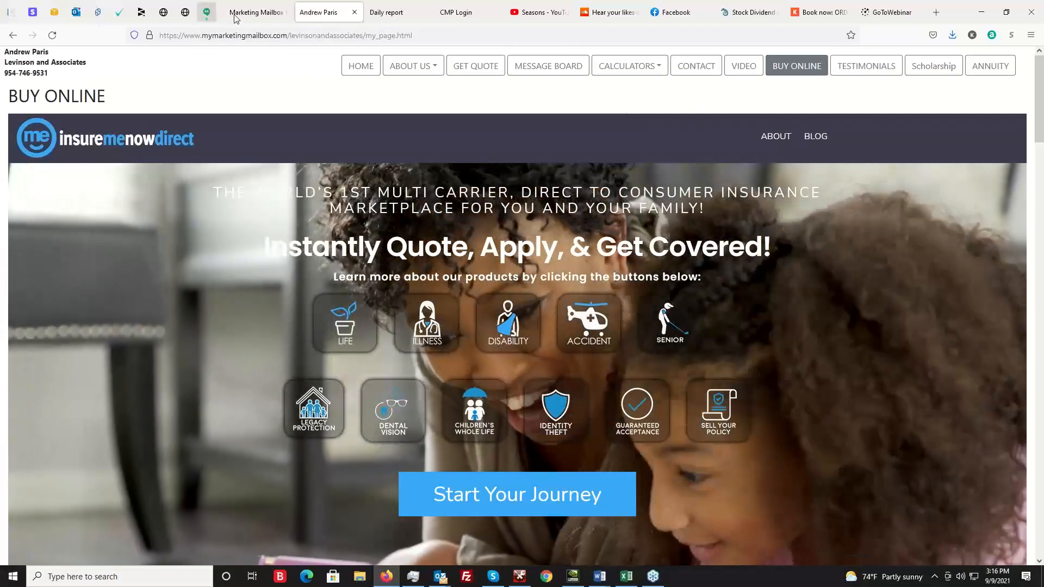
{"action": "left_click", "coordinate": [255, 12]}
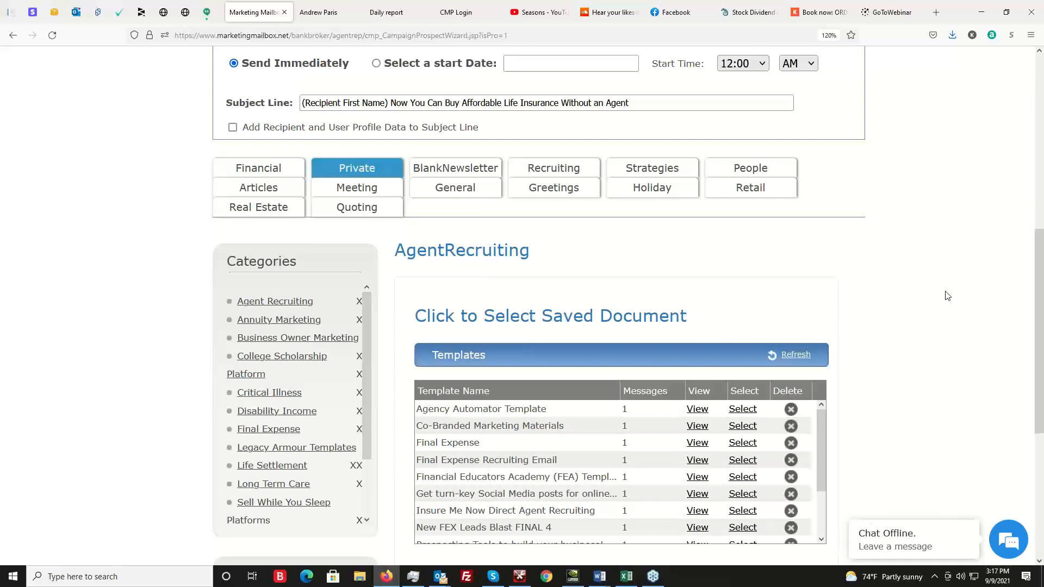
{"action": "scroll", "coordinate": [889, 364], "scroll_direction": "up", "scroll_amount": 3}
{"action": "scroll", "coordinate": [924, 356], "scroll_direction": "up", "scroll_amount": 4}
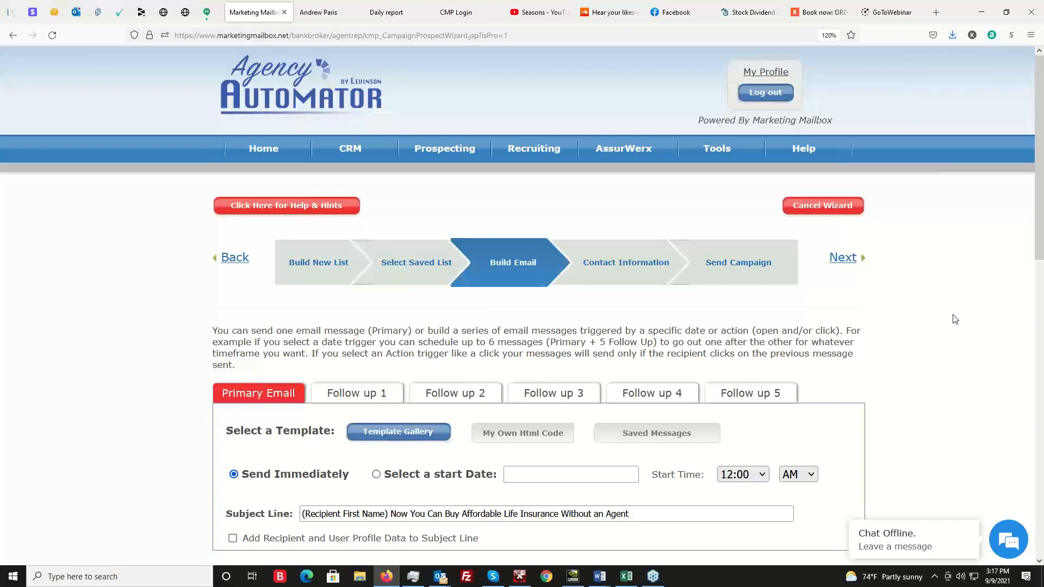
Browse the Quoting category's mobile-ready templates in the gallery and return to the Private category.
{"action": "mouse_move", "coordinate": [803, 155]}
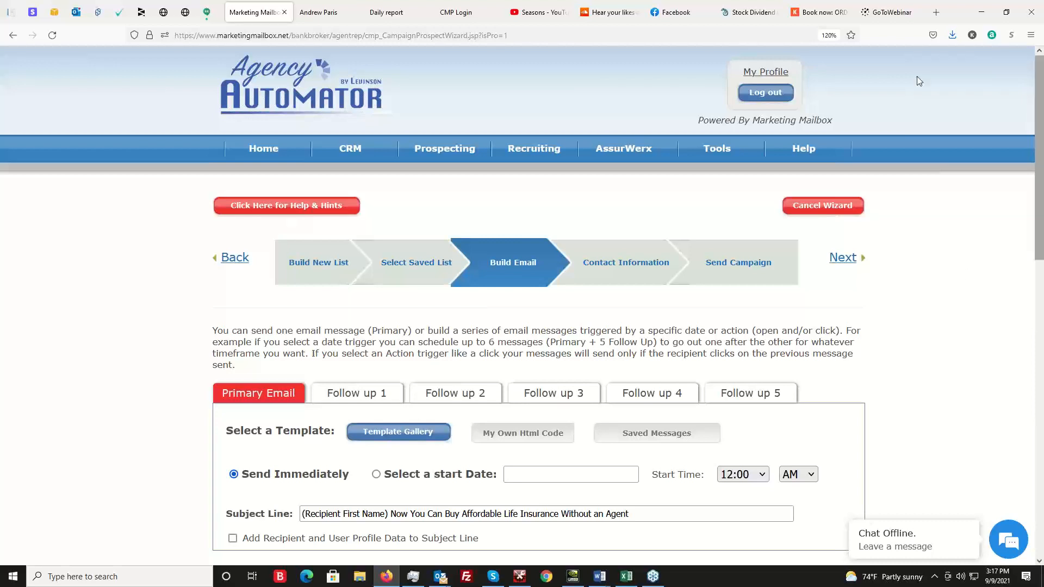
{"action": "scroll", "coordinate": [22, 239], "scroll_direction": "down", "scroll_amount": 3}
{"action": "scroll", "coordinate": [168, 275], "scroll_direction": "down", "scroll_amount": 1}
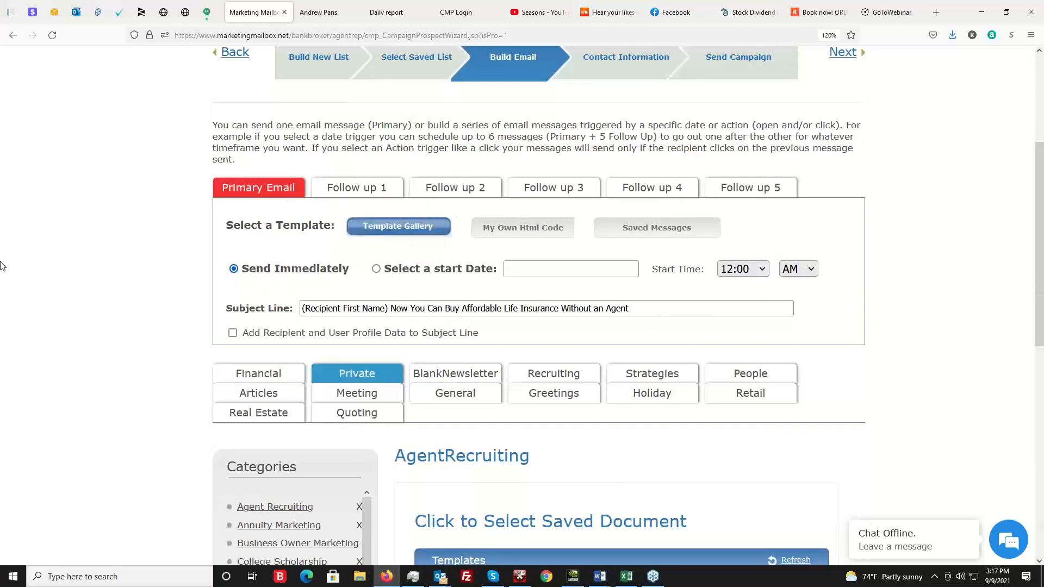
{"action": "scroll", "coordinate": [380, 229], "scroll_direction": "down", "scroll_amount": 2}
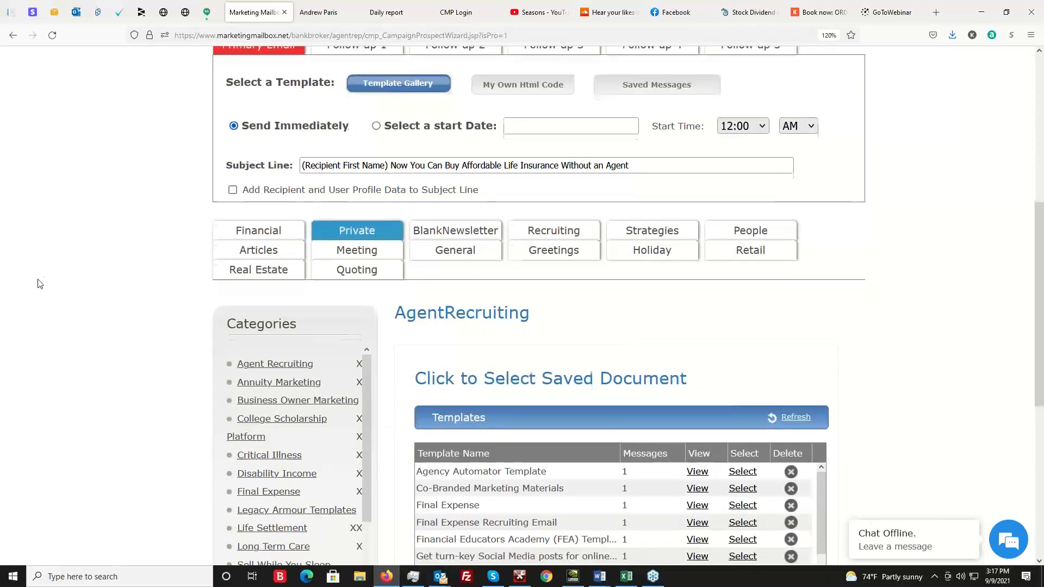
{"action": "scroll", "coordinate": [300, 395], "scroll_direction": "down", "scroll_amount": 2}
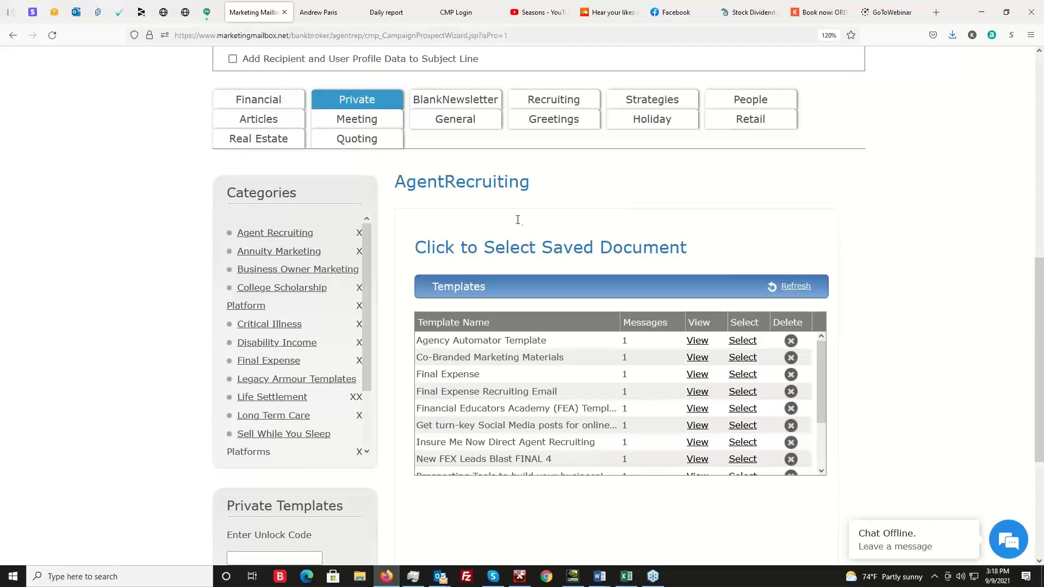
{"action": "left_click", "coordinate": [325, 139]}
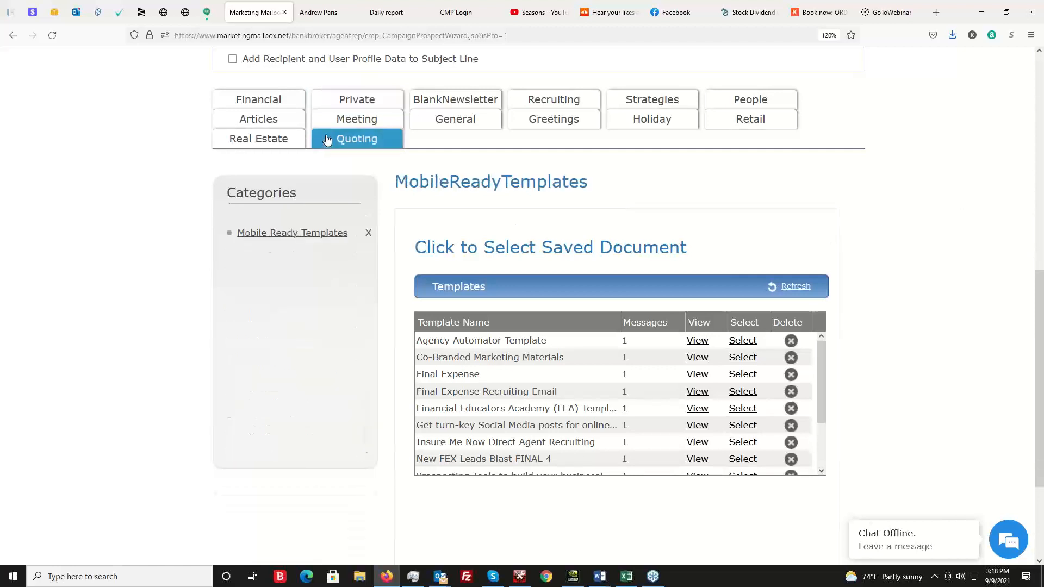
{"action": "left_click", "coordinate": [355, 101]}
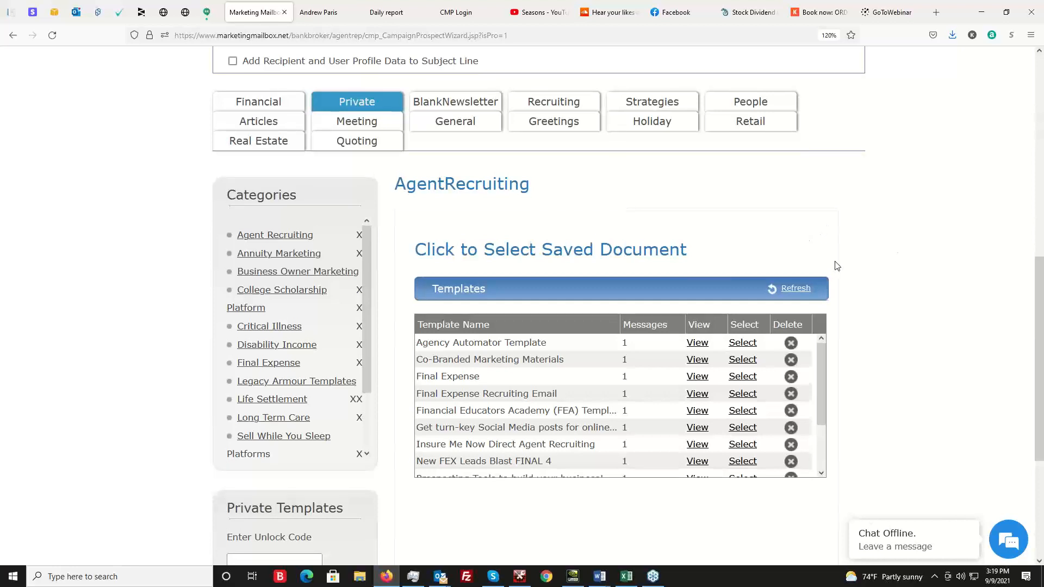
Open Prospect Tracking and review its scheduled and draft campaigns and campaign tracking sections.
{"action": "scroll", "coordinate": [834, 263], "scroll_direction": "up", "scroll_amount": 6}
{"action": "scroll", "coordinate": [521, 182], "scroll_direction": "up", "scroll_amount": 2}
{"action": "mouse_move", "coordinate": [463, 151]}
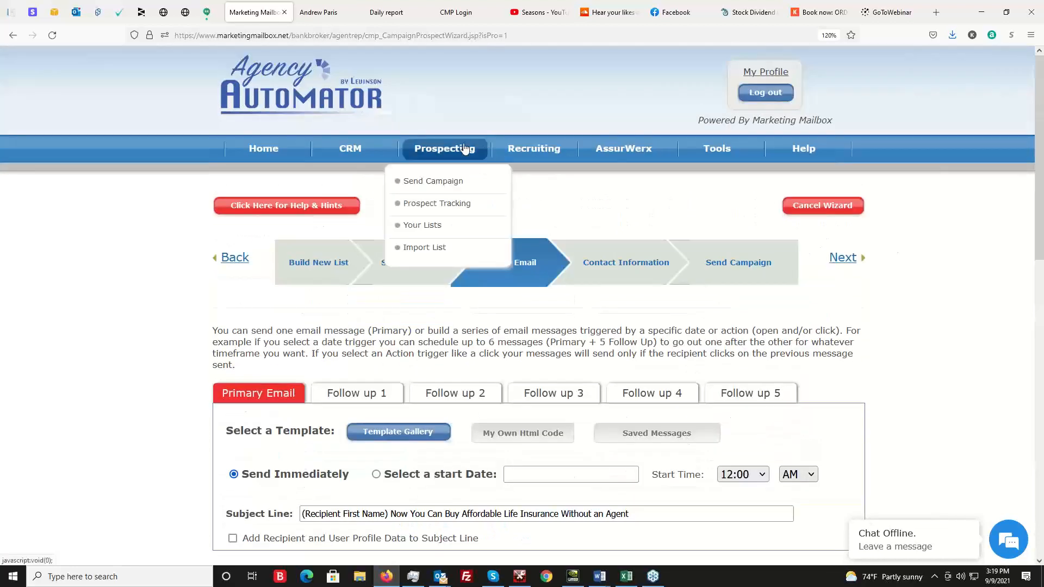
{"action": "left_click", "coordinate": [455, 206]}
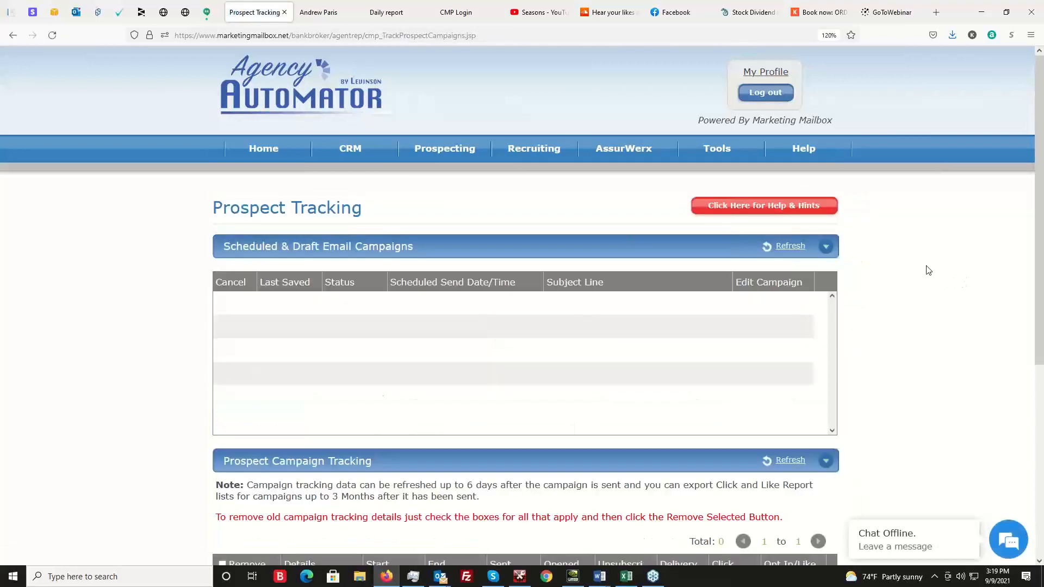
{"action": "mouse_move", "coordinate": [466, 157]}
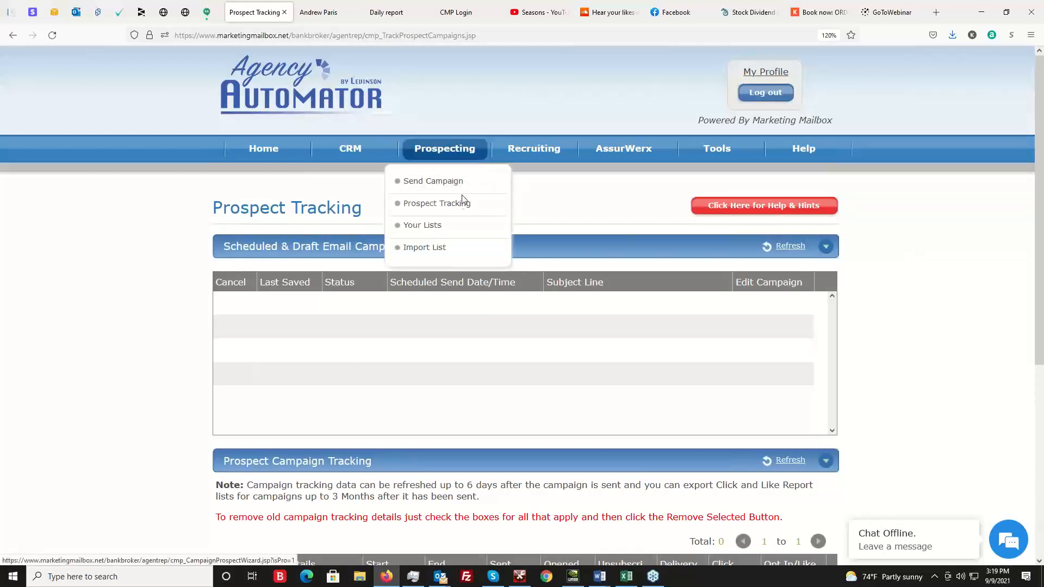
{"action": "scroll", "coordinate": [897, 263], "scroll_direction": "down", "scroll_amount": 5}
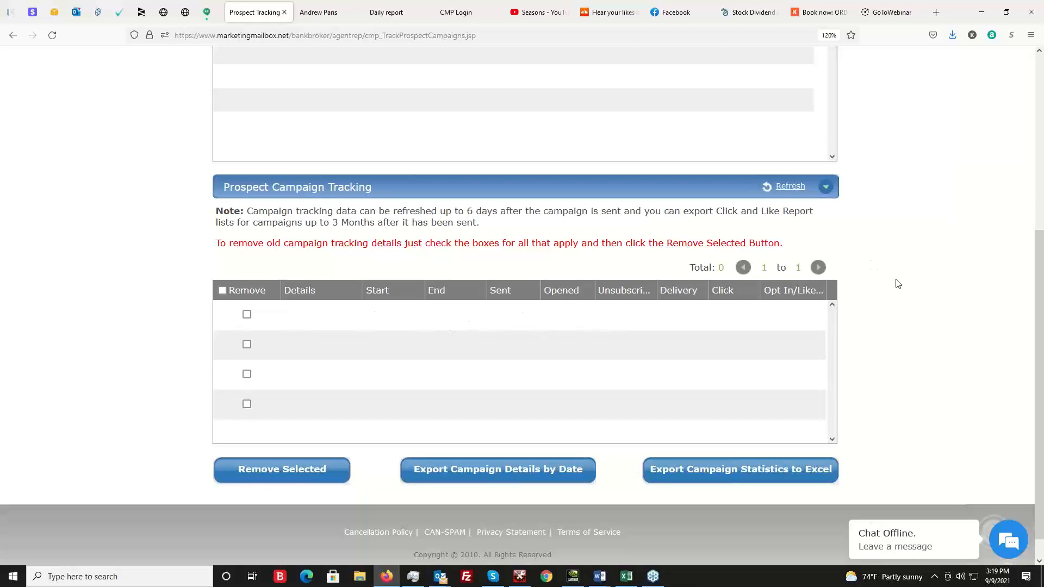
{"action": "scroll", "coordinate": [892, 282], "scroll_direction": "up", "scroll_amount": 5}
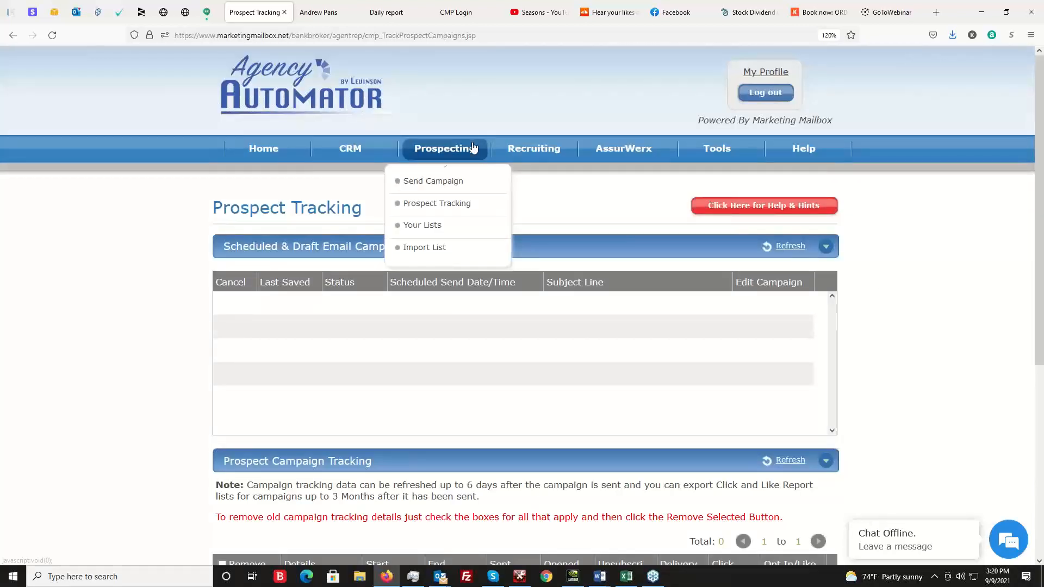
Start a new prospecting campaign and go to the sending options in its Send Campaign stage.
{"action": "left_click", "coordinate": [449, 180]}
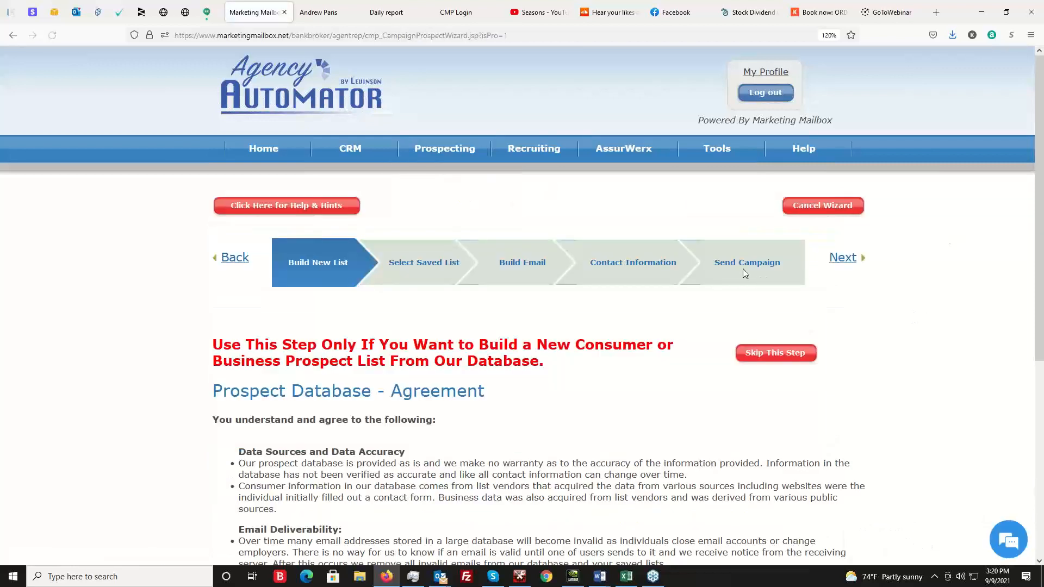
{"action": "left_click", "coordinate": [759, 263]}
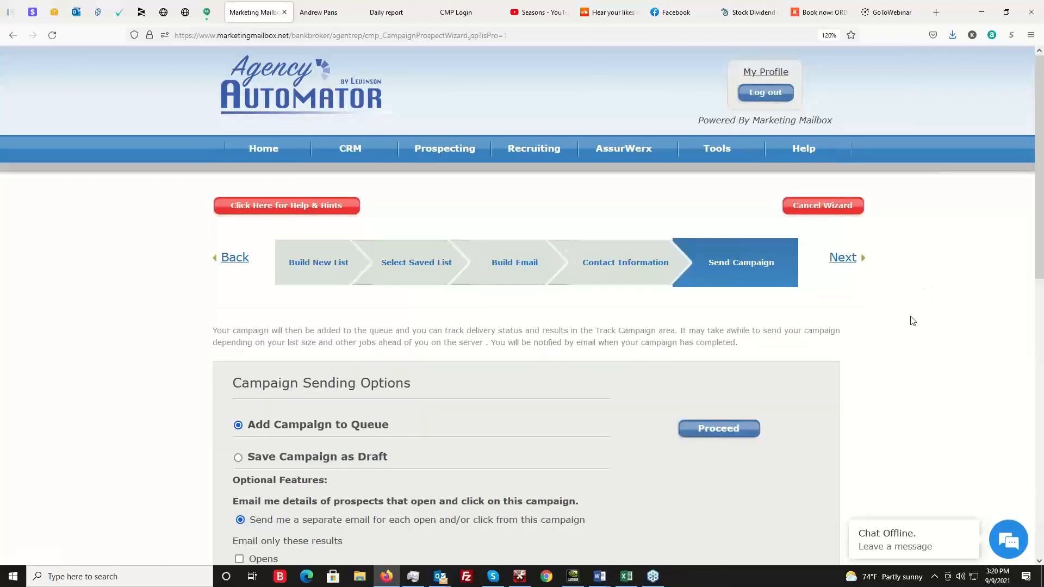
{"action": "scroll", "coordinate": [909, 319], "scroll_direction": "down", "scroll_amount": 3}
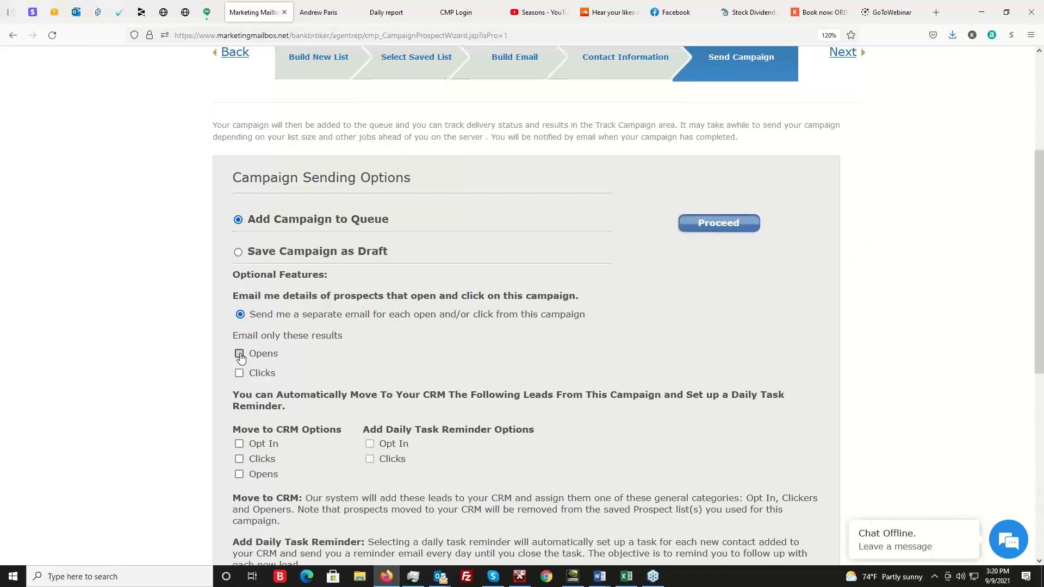
Enable email notifications for both Opens and Clicks on the campaign.
{"action": "left_click", "coordinate": [239, 355]}
{"action": "left_click", "coordinate": [240, 373]}
{"action": "left_click_drag", "start_coordinate": [230, 298], "coordinate": [571, 295]}
{"action": "left_click", "coordinate": [674, 336]}
{"action": "scroll", "coordinate": [872, 316], "scroll_direction": "up", "scroll_amount": 3}
{"action": "scroll", "coordinate": [873, 317], "scroll_direction": "up", "scroll_amount": 3}
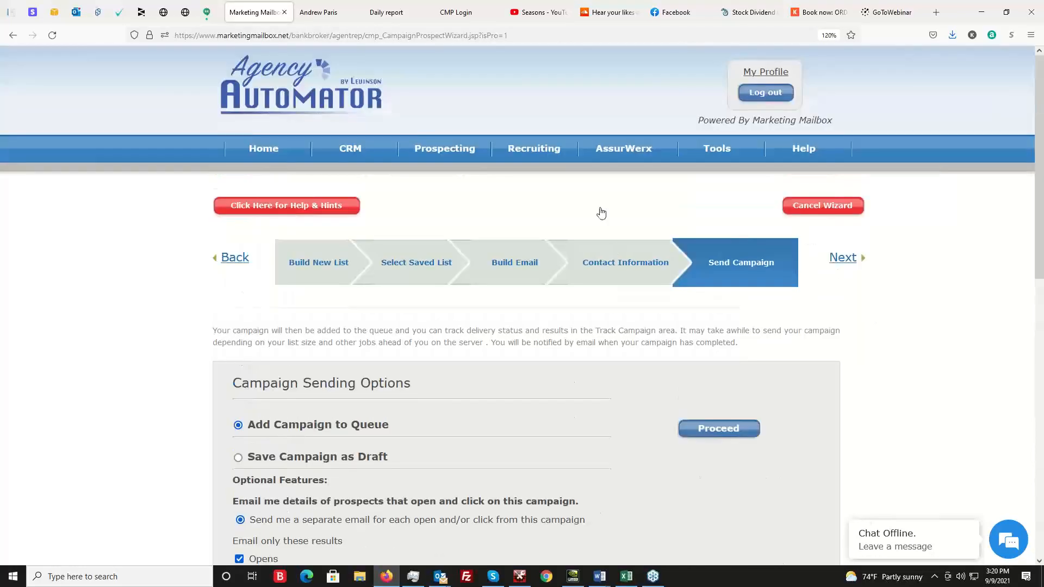
Dismiss the Amazon package delivery notification.
{"action": "mouse_move", "coordinate": [438, 148]}
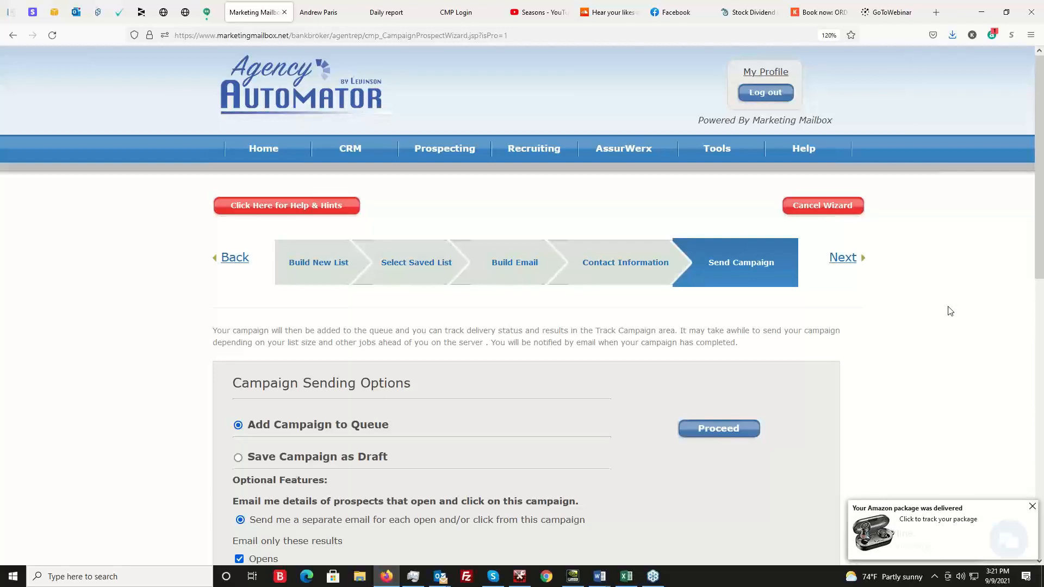
{"action": "left_click", "coordinate": [1031, 506]}
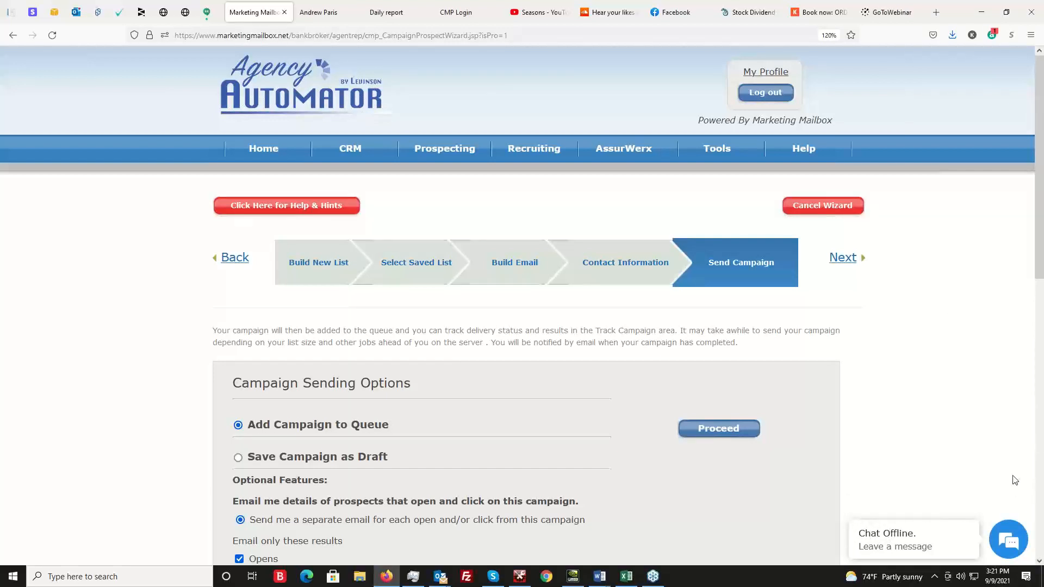